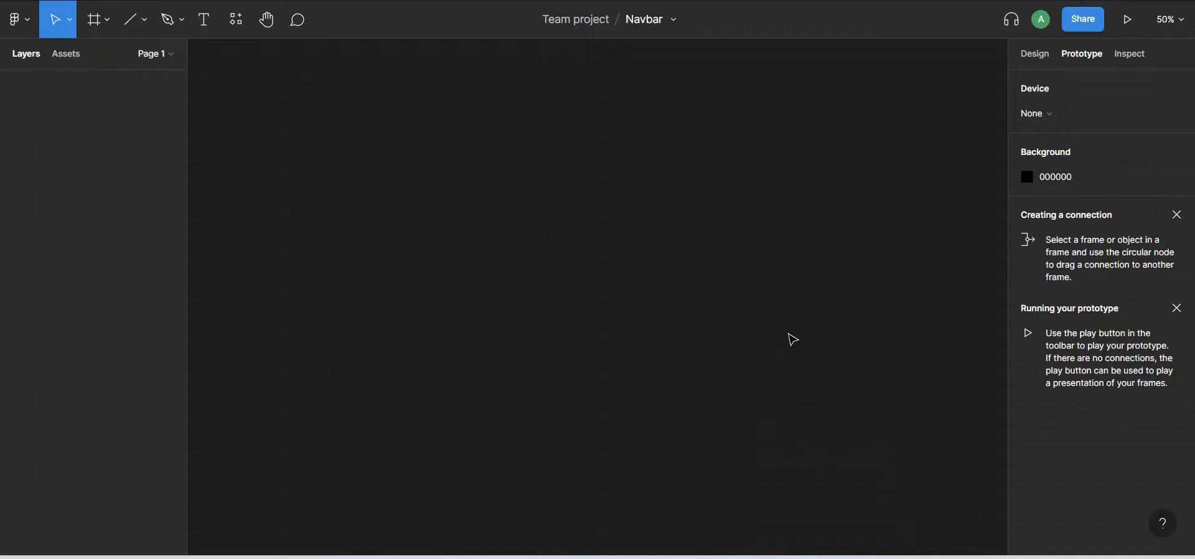
Create a frame from the Desktop 1440×1024 preset and set its height to 100.
{"action": "left_click", "coordinate": [99, 21]}
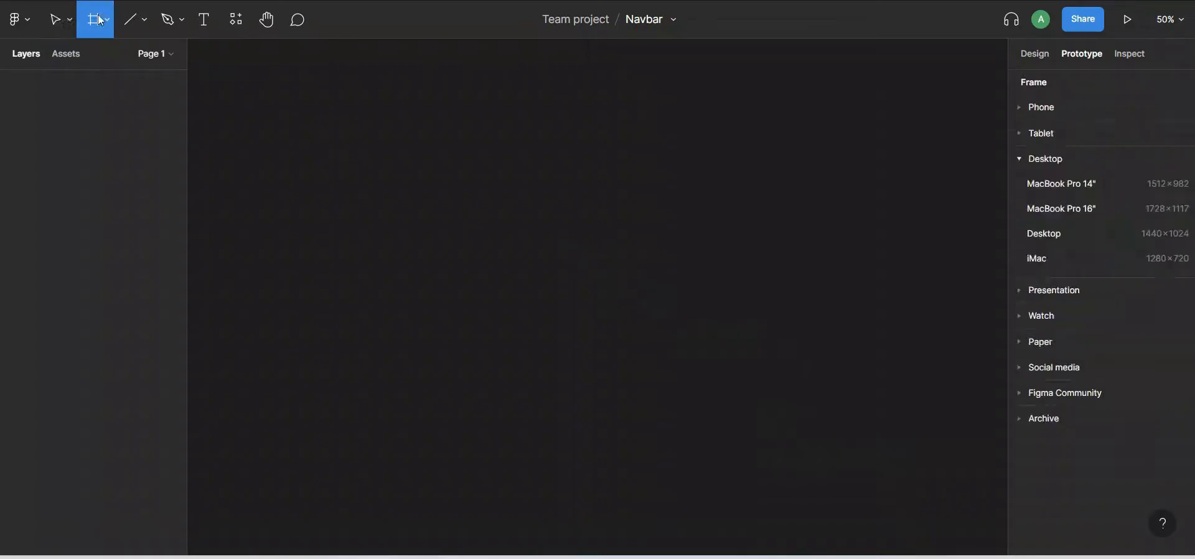
{"action": "left_click", "coordinate": [1072, 237]}
{"action": "left_click", "coordinate": [1030, 55]}
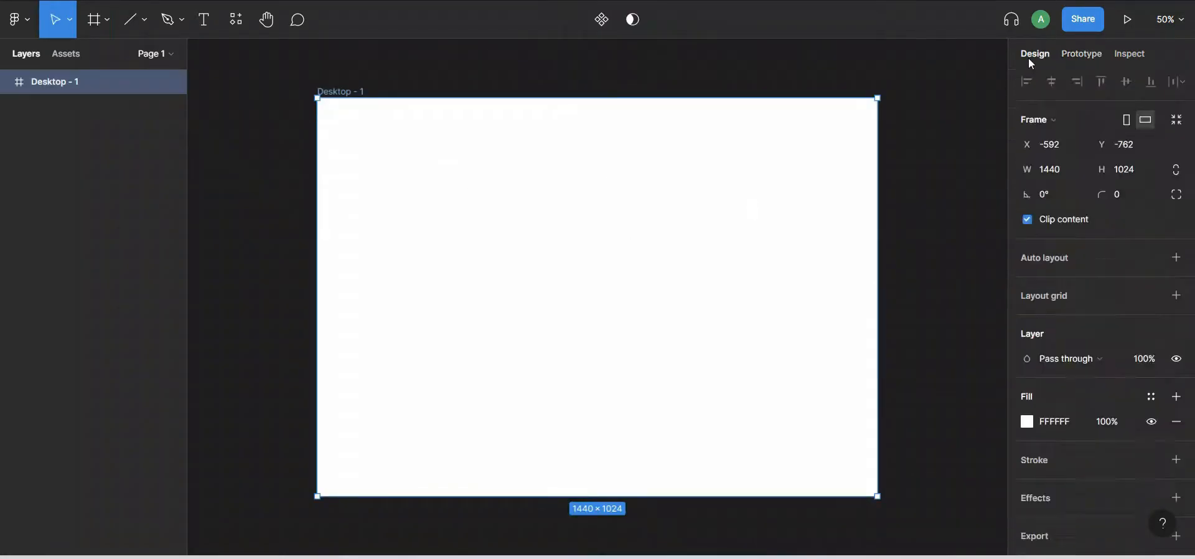
{"action": "left_click", "coordinate": [1131, 174]}
{"action": "type", "text": "100"}
{"action": "key", "text": "Return"}
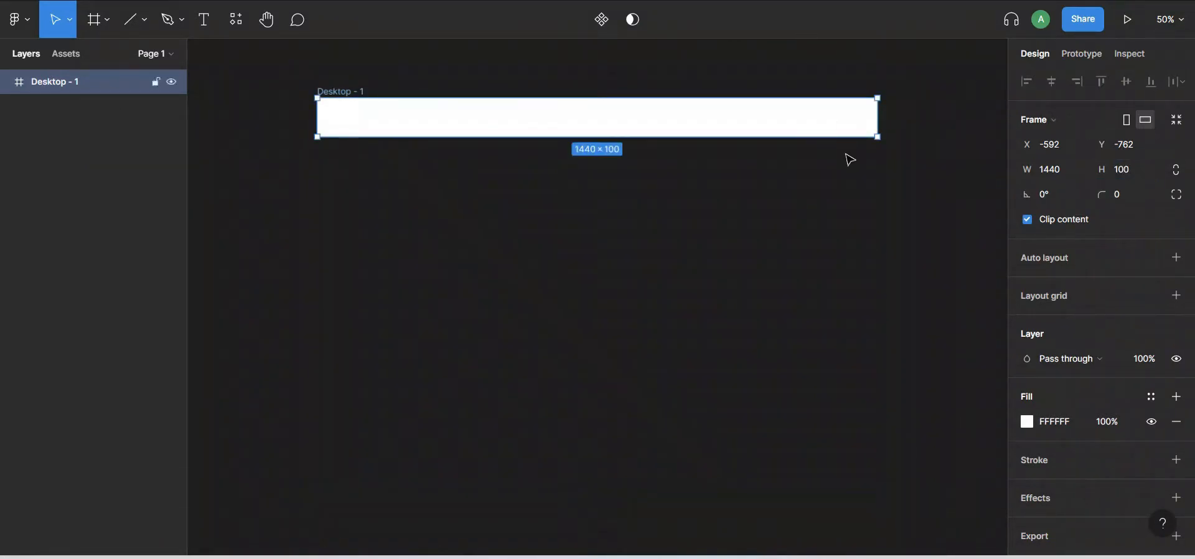
Add a layout grid to the frame, change it to columns and set the count to 12.
{"action": "key", "text": "ctrl+0"}
{"action": "scroll", "coordinate": [809, 198], "scroll_direction": "up", "scroll_amount": 5}
{"action": "scroll", "coordinate": [829, 199], "scroll_direction": "left", "scroll_amount": 2}
{"action": "left_click", "coordinate": [1175, 296]}
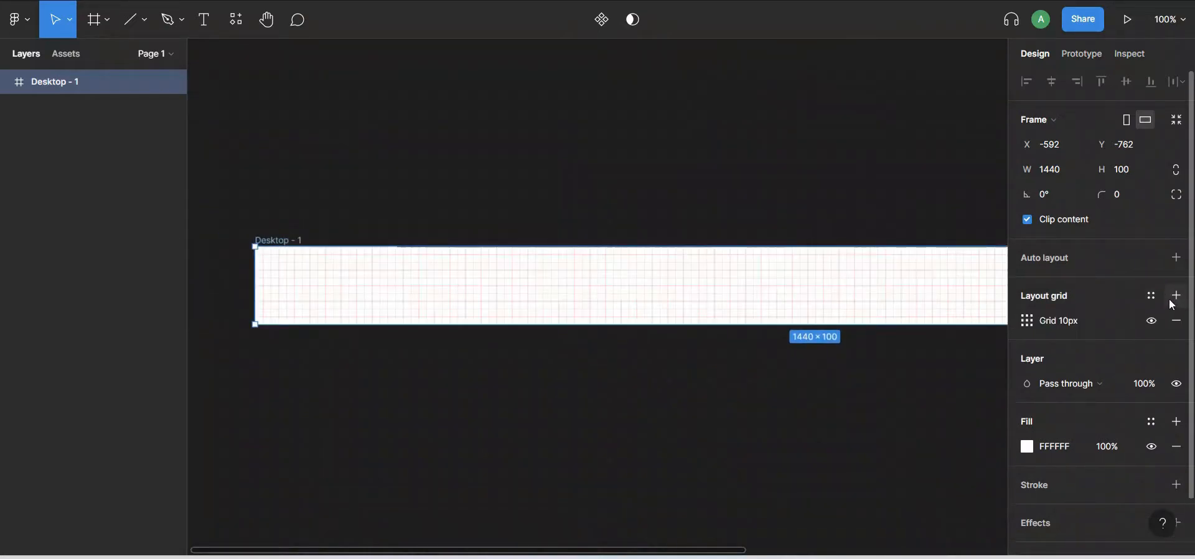
{"action": "left_click", "coordinate": [1027, 320]}
{"action": "left_click", "coordinate": [868, 324]}
{"action": "left_click", "coordinate": [865, 341]}
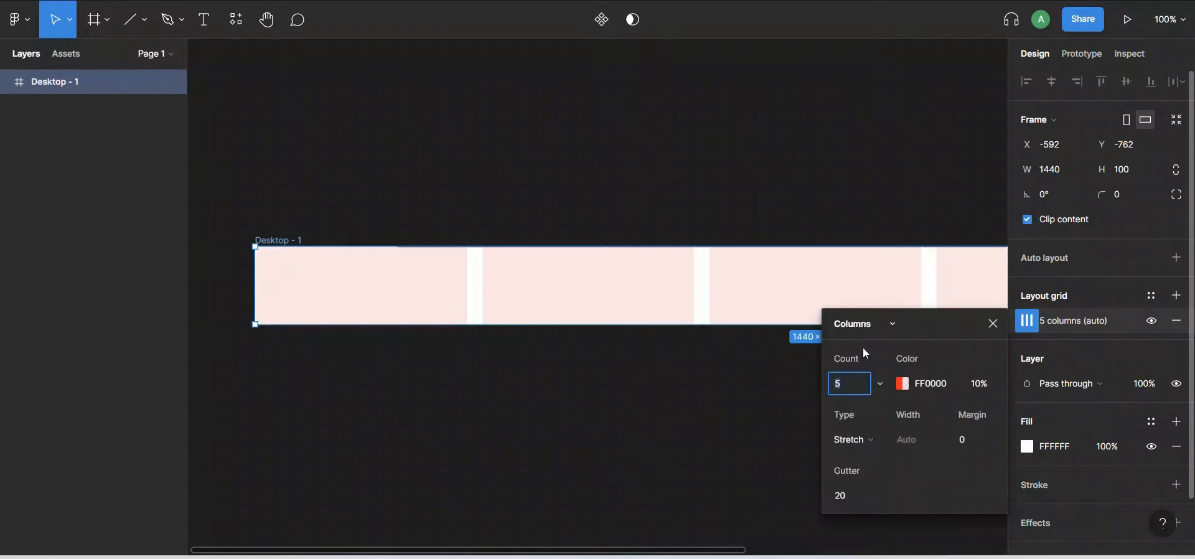
{"action": "type", "text": "12"}
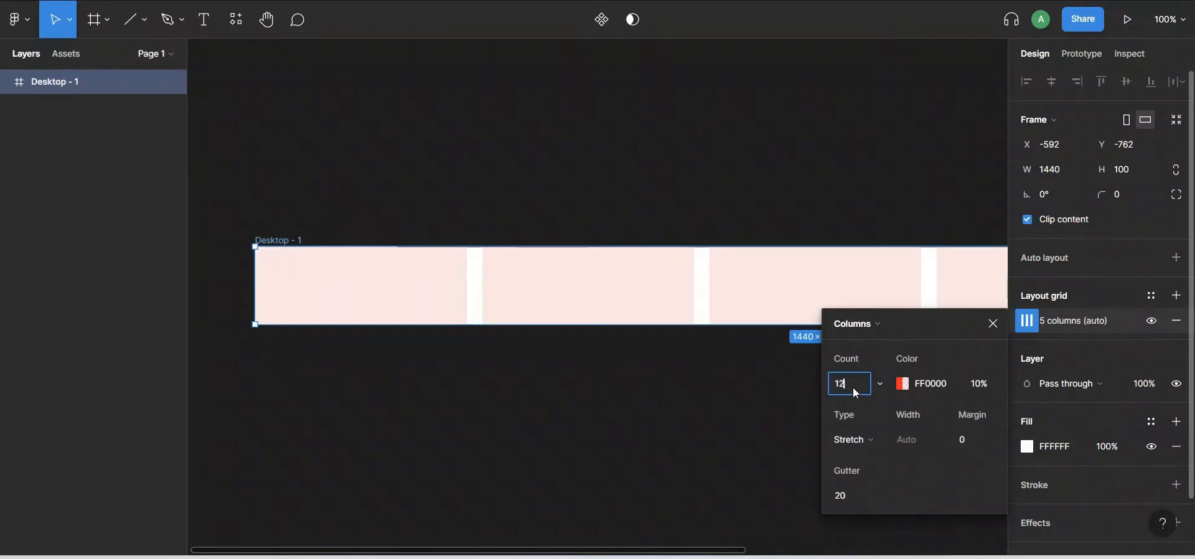
Set the column grid's margin to 150 and its gutter to 30.
{"action": "left_click", "coordinate": [976, 443]}
{"action": "type", "text": "150"}
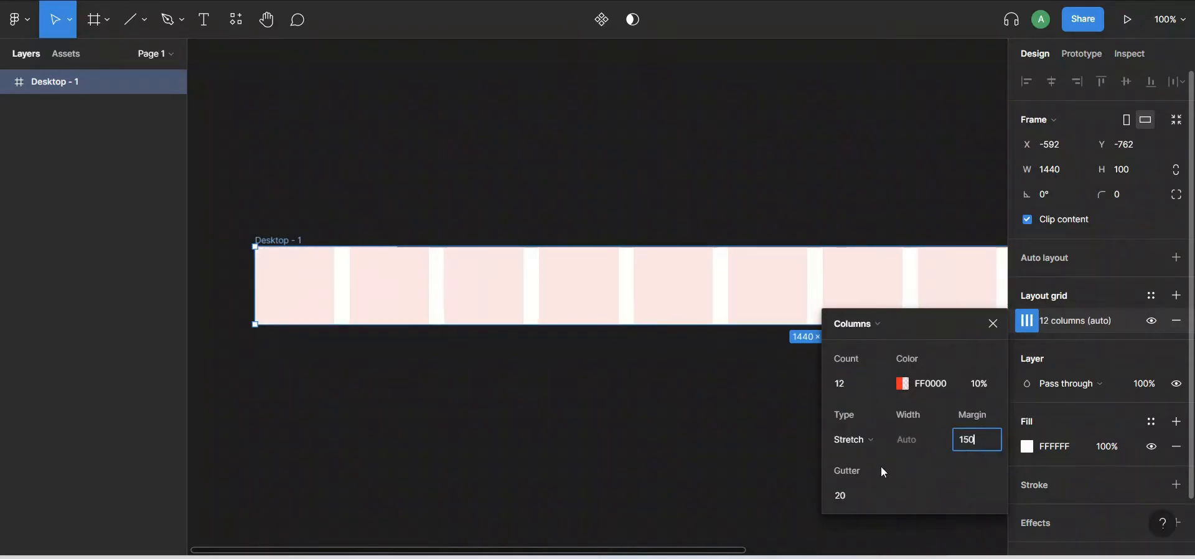
{"action": "left_click", "coordinate": [853, 498]}
{"action": "type", "text": "30"}
{"action": "key", "text": "Return"}
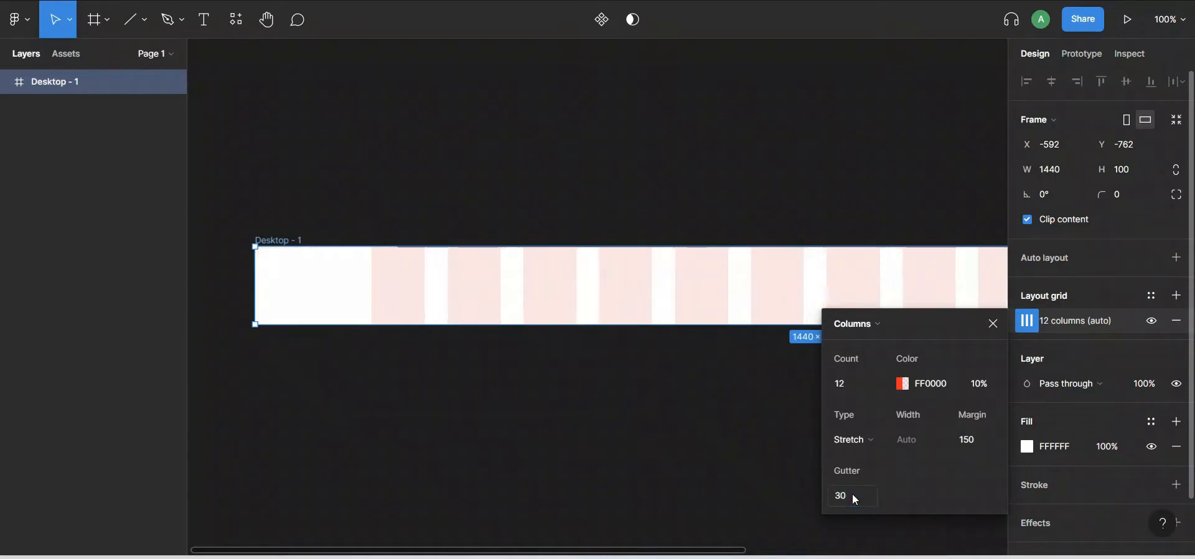
{"action": "left_click", "coordinate": [993, 323]}
{"action": "mouse_move", "coordinate": [876, 396]}
{"action": "left_mouse_down"}
{"action": "mouse_move", "coordinate": [757, 397]}
{"action": "mouse_move", "coordinate": [866, 384]}
{"action": "left_mouse_up"}
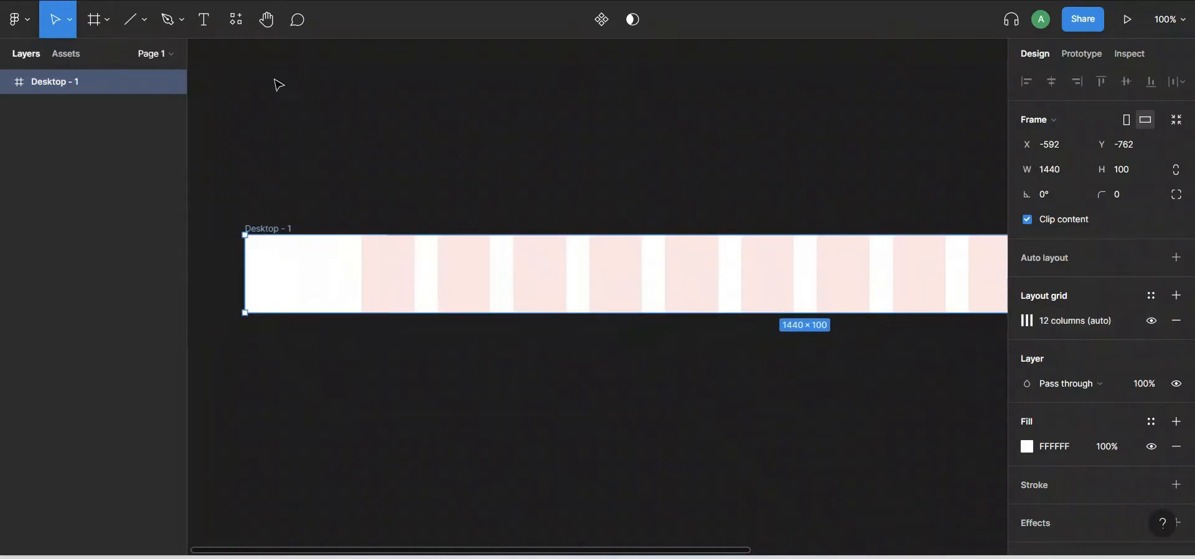
Add the text "MyLogo" at the start of the first grid column and centre it vertically in the frame.
{"action": "left_click", "coordinate": [206, 24]}
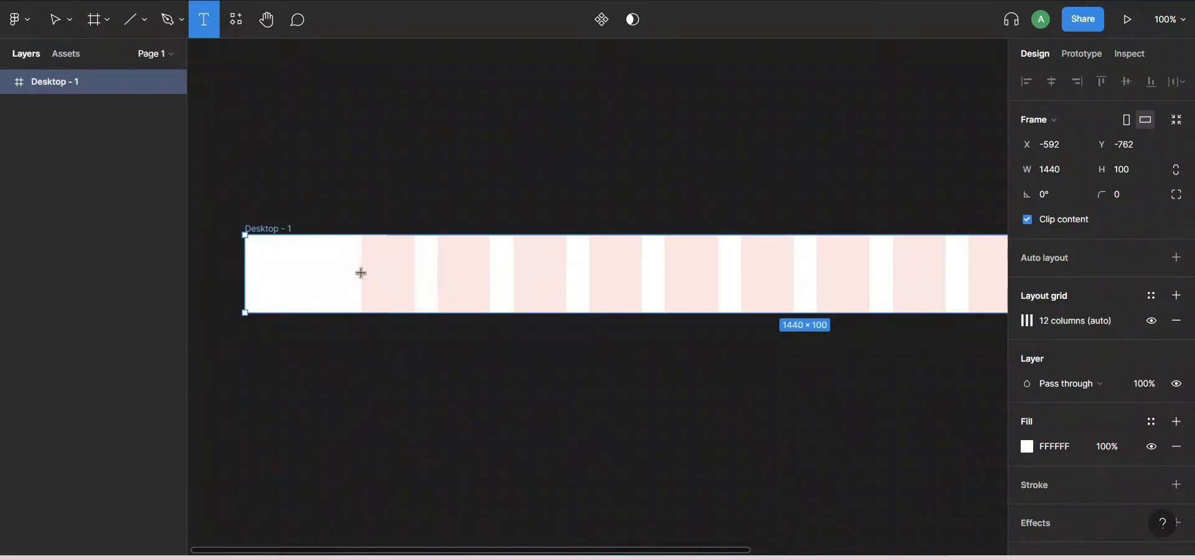
{"action": "left_click", "coordinate": [361, 272]}
{"action": "type", "text": "MyLogo"}
{"action": "key", "text": "Escape"}
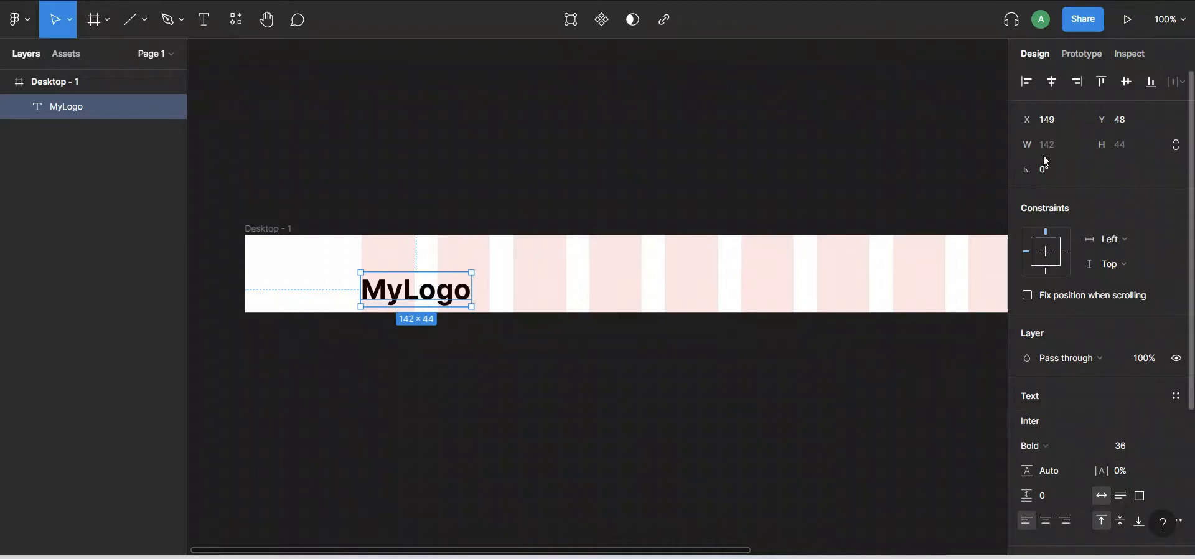
{"action": "left_click", "coordinate": [1125, 82]}
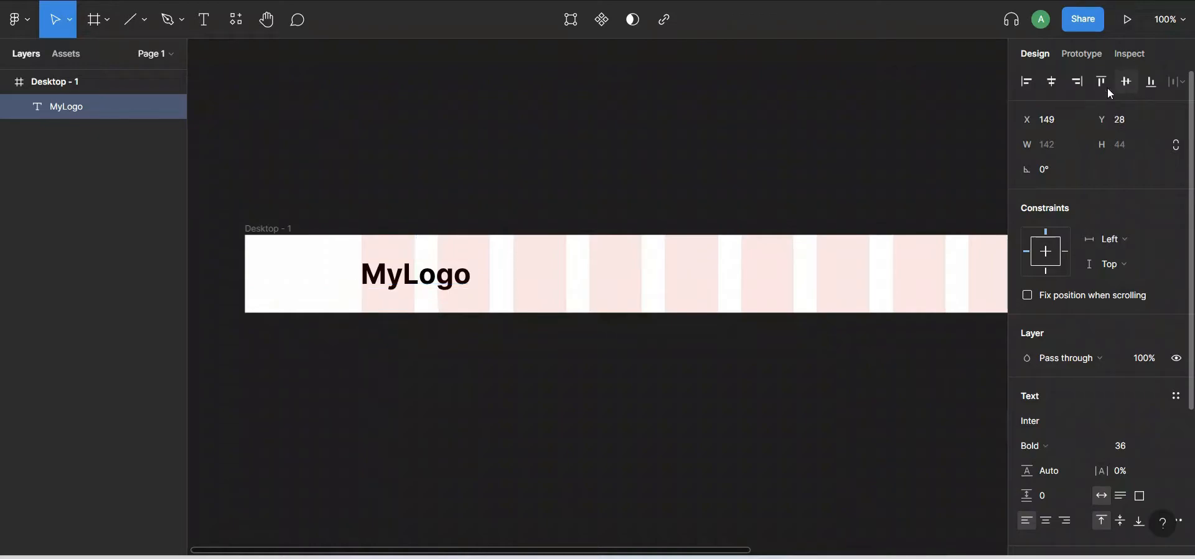
Set the MyLogo text to font size 16 and Medium weight.
{"action": "scroll", "coordinate": [742, 373], "scroll_direction": "right", "scroll_amount": 10}
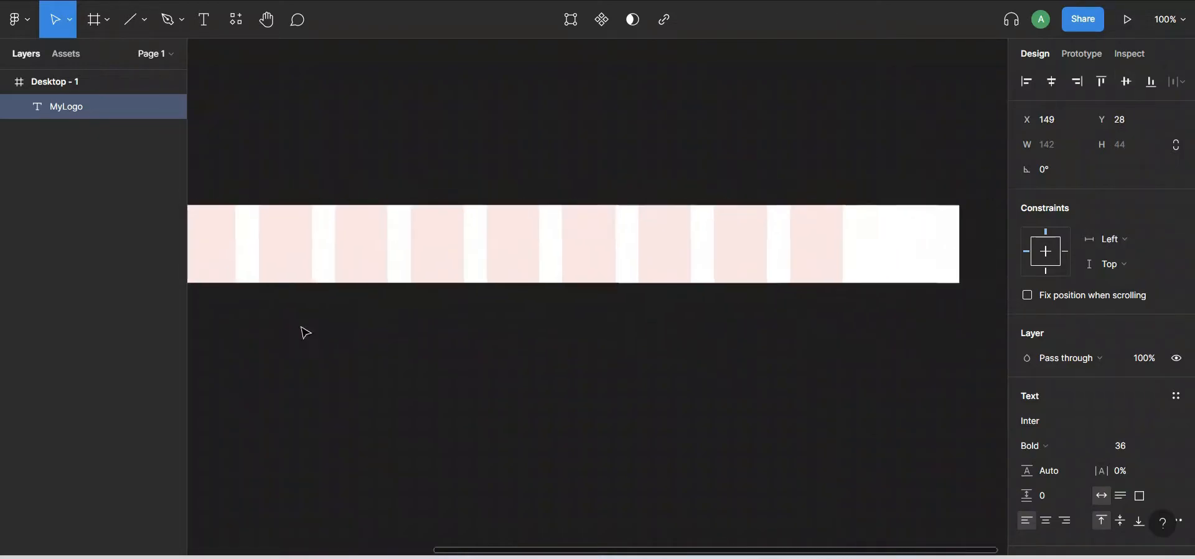
{"action": "left_click", "coordinate": [1160, 446]}
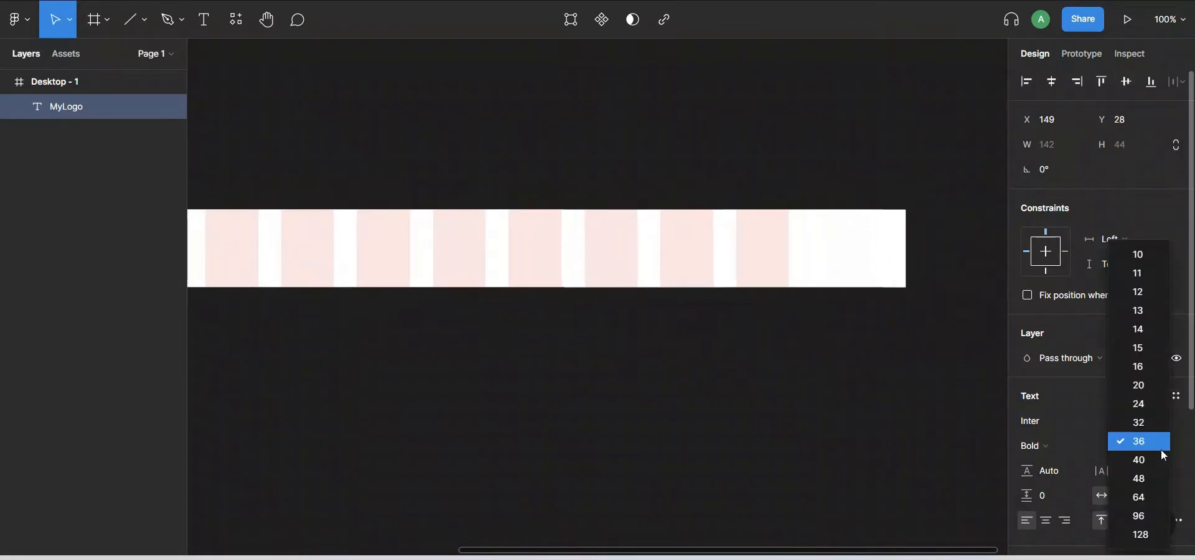
{"action": "left_click", "coordinate": [1142, 350]}
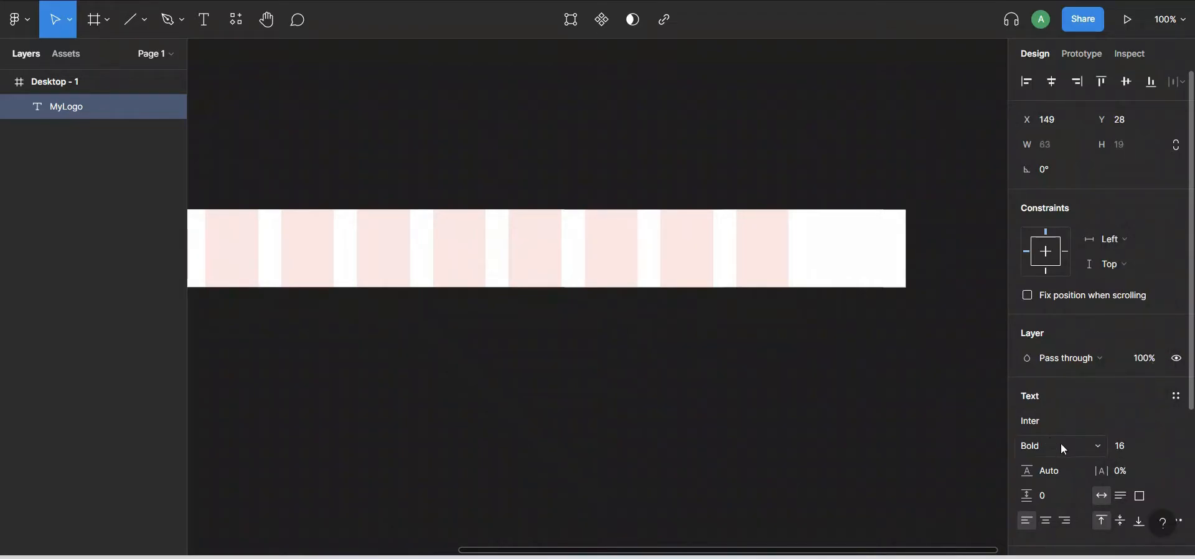
{"action": "left_click", "coordinate": [1094, 446]}
{"action": "left_click", "coordinate": [1066, 240]}
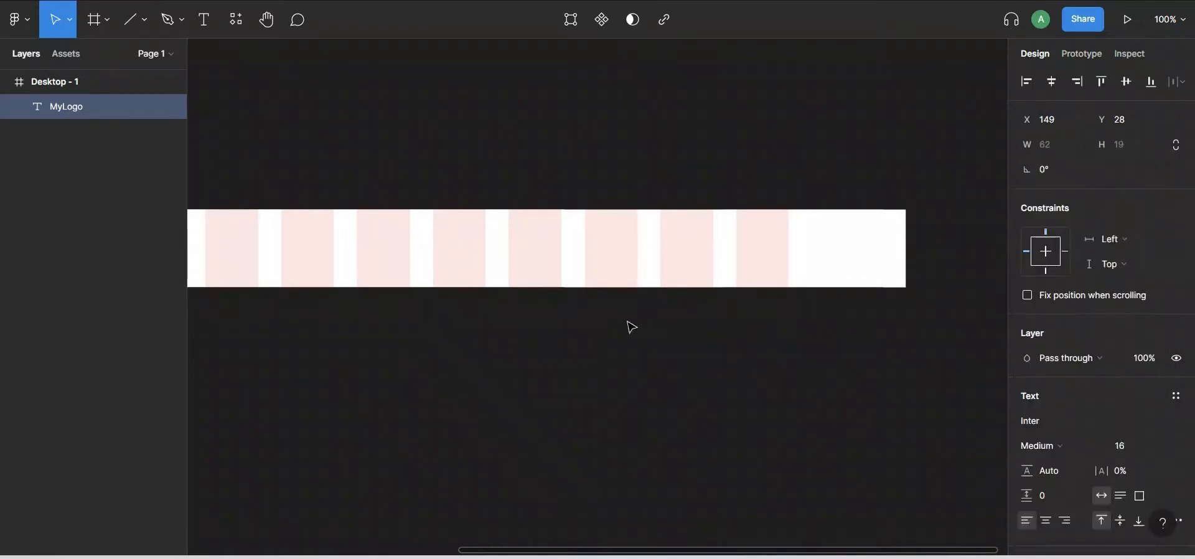
Add the navigation texts "Home" and "About" side by side towards the right end of the navbar frame.
{"action": "left_click", "coordinate": [210, 21]}
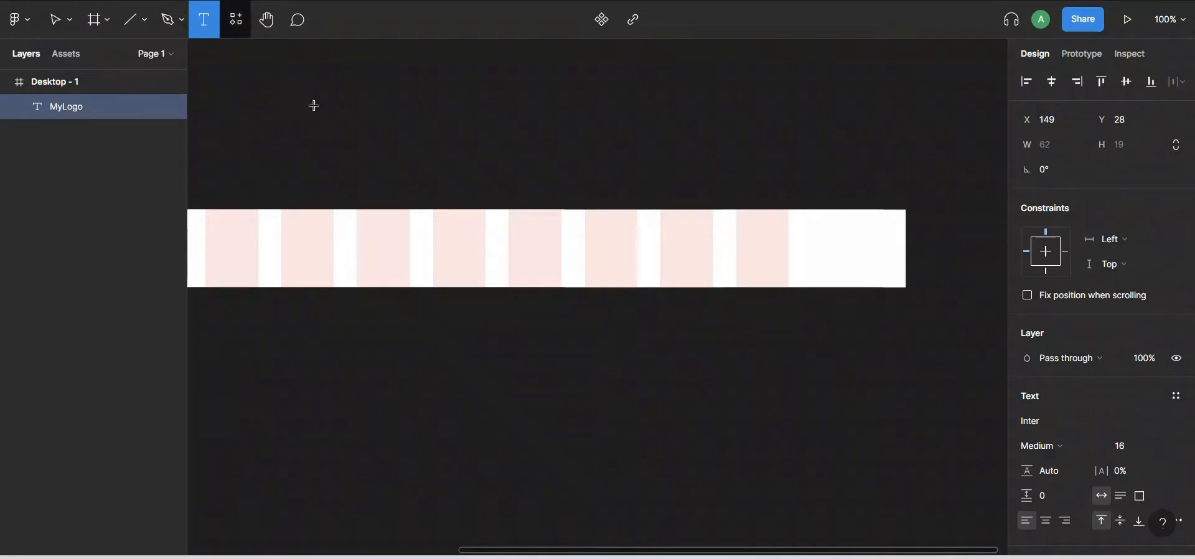
{"action": "left_click", "coordinate": [584, 245]}
{"action": "type", "text": "Home"}
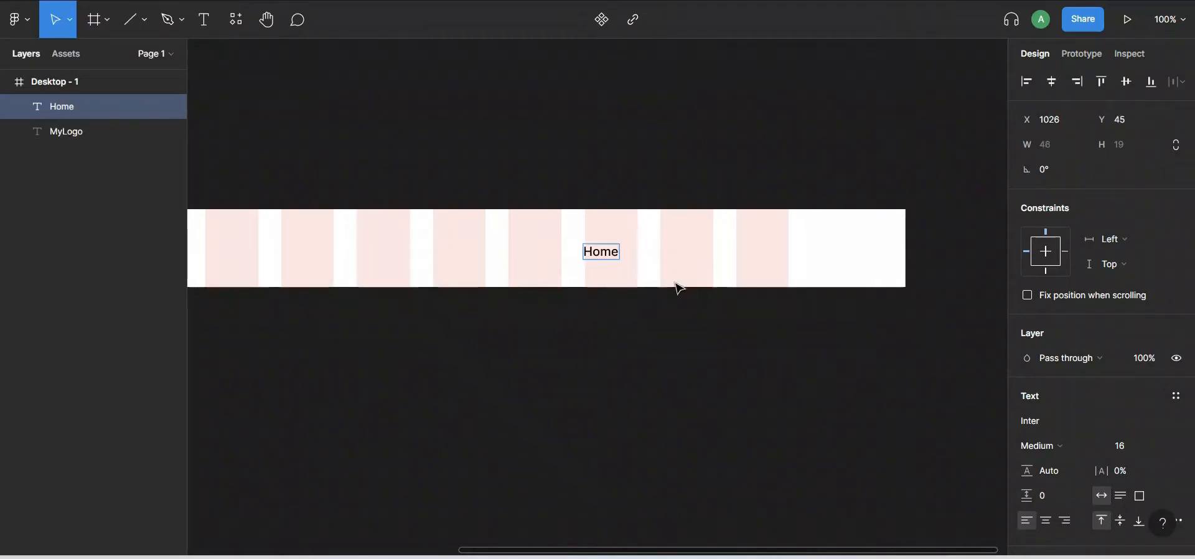
{"action": "key", "text": "Escape"}
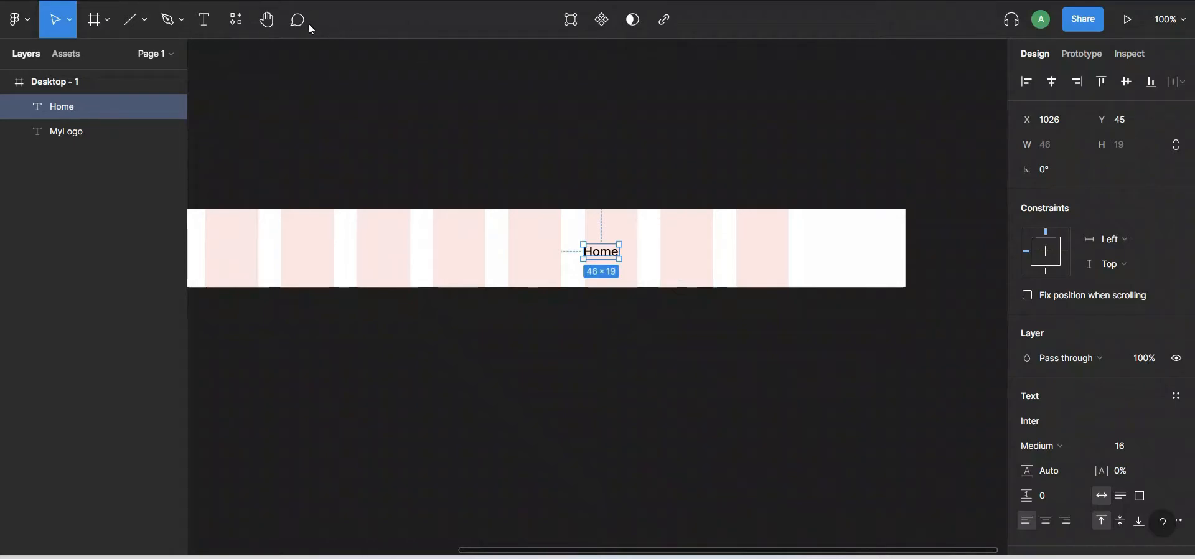
{"action": "key", "text": "Return"}
{"action": "left_click", "coordinate": [640, 248]}
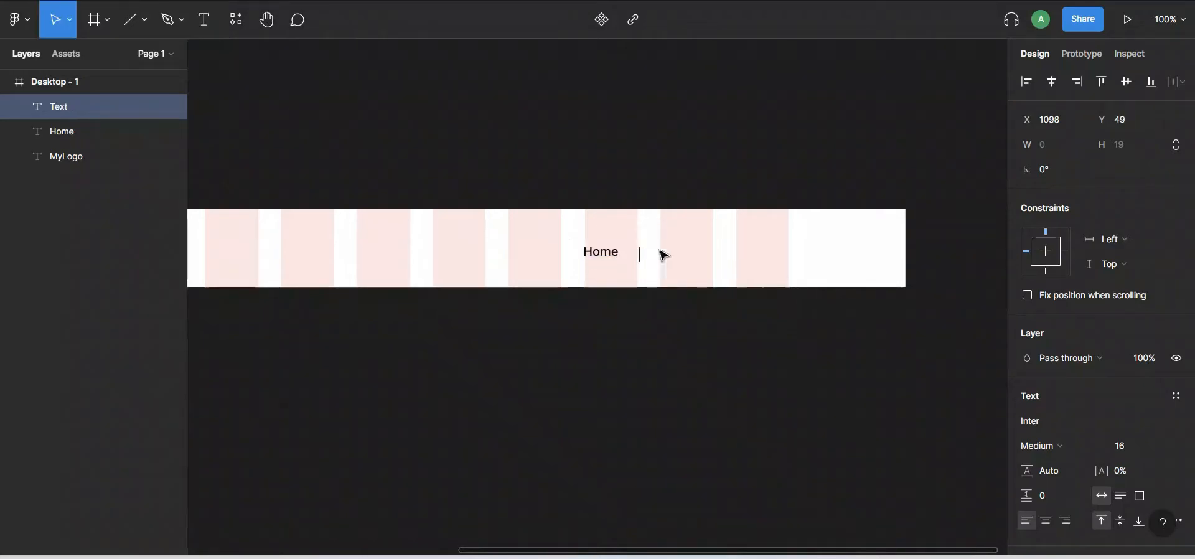
{"action": "type", "text": "About"}
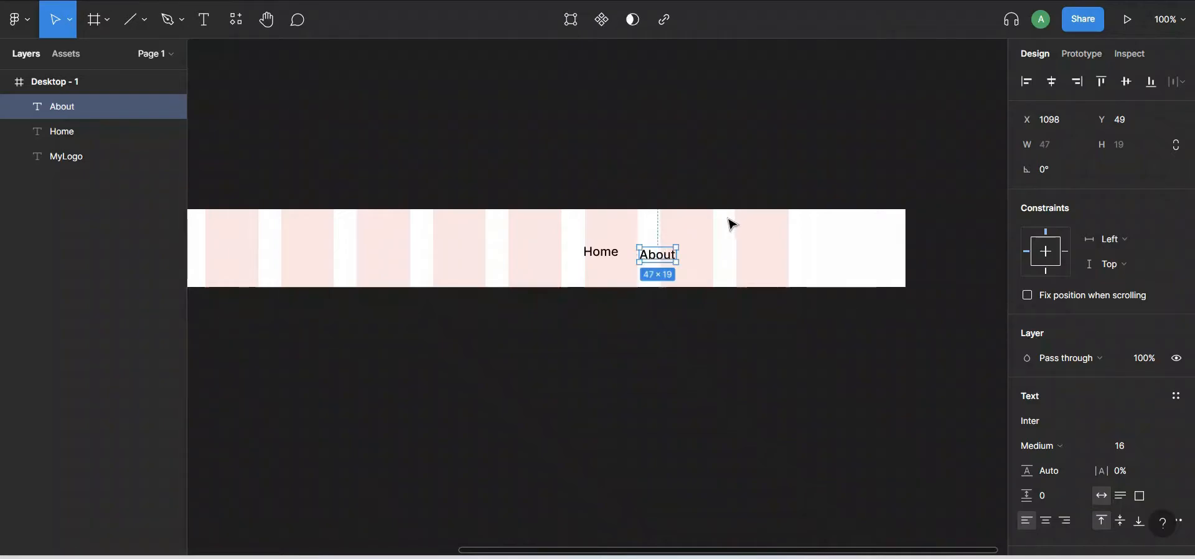
Add the navigation texts "Services" and "Contact" to the right of About.
{"action": "key", "text": "Return"}
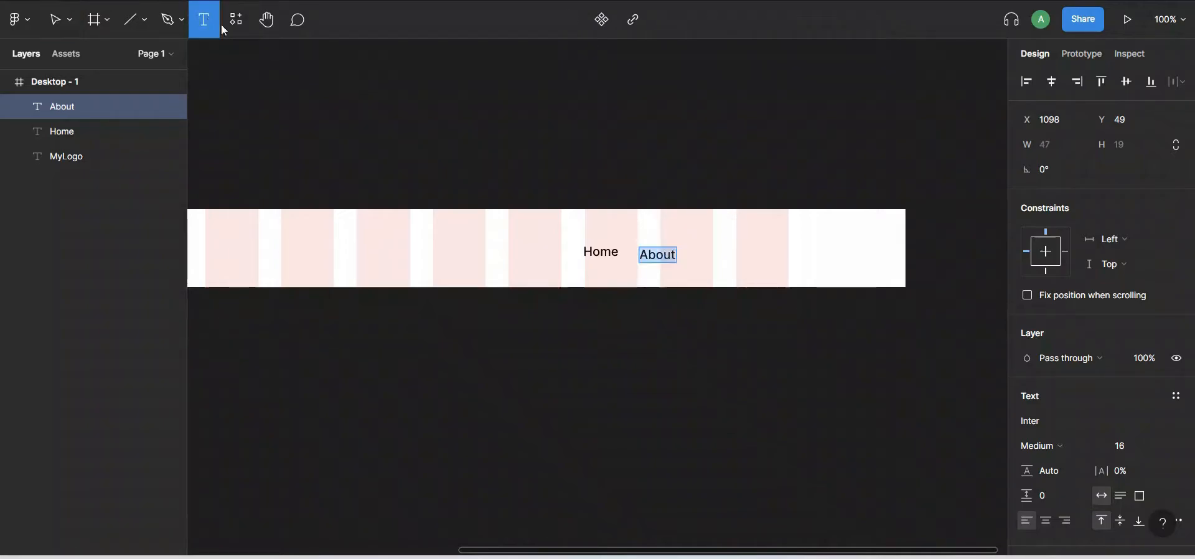
{"action": "left_click", "coordinate": [696, 252]}
{"action": "type", "text": "Services"}
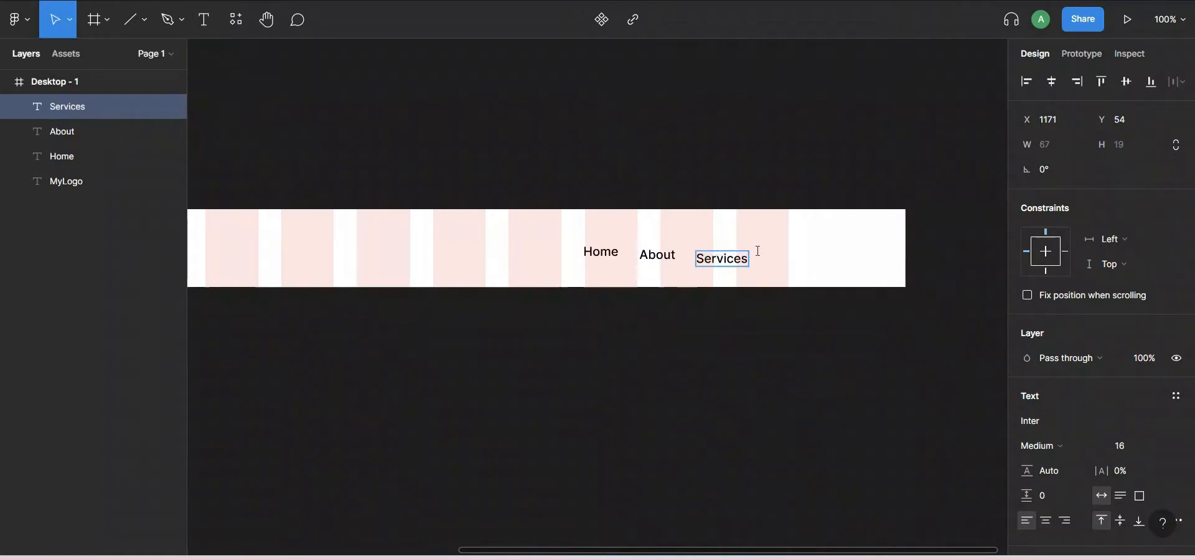
{"action": "key", "text": "Return"}
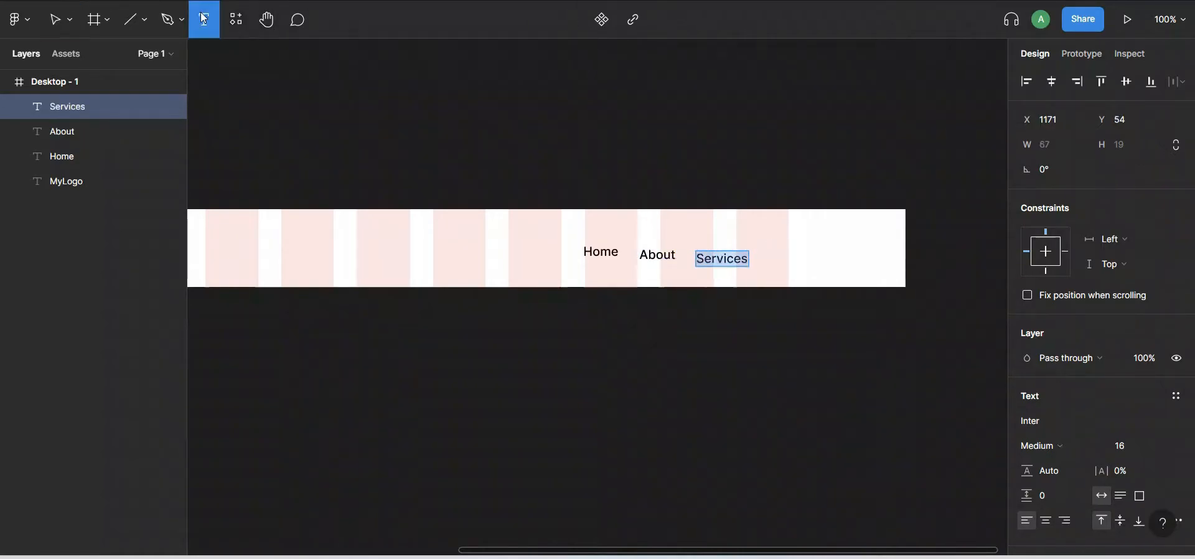
{"action": "left_click", "coordinate": [773, 256]}
{"action": "type", "text": "Contact"}
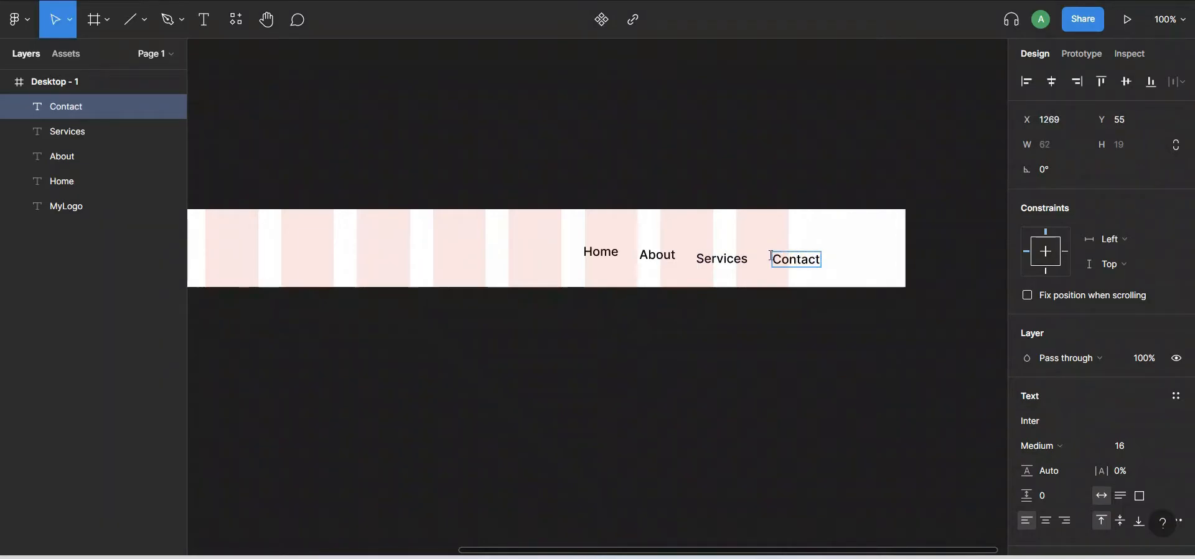
{"action": "key", "text": "Escape"}
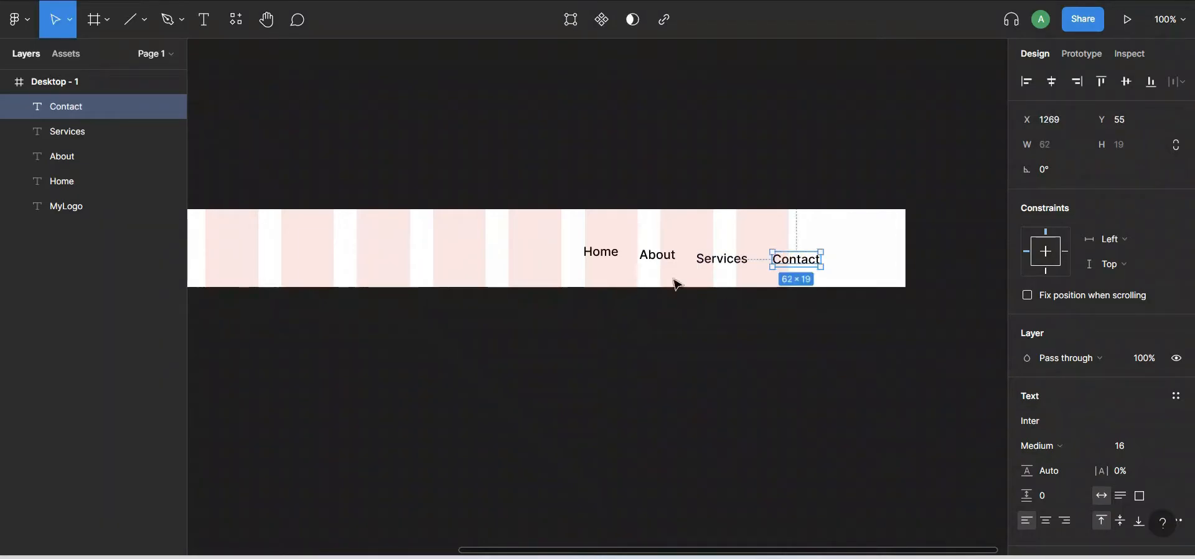
Wrap the Home text in an auto layout frame and rename that frame Home.
{"action": "left_click", "coordinate": [605, 256]}
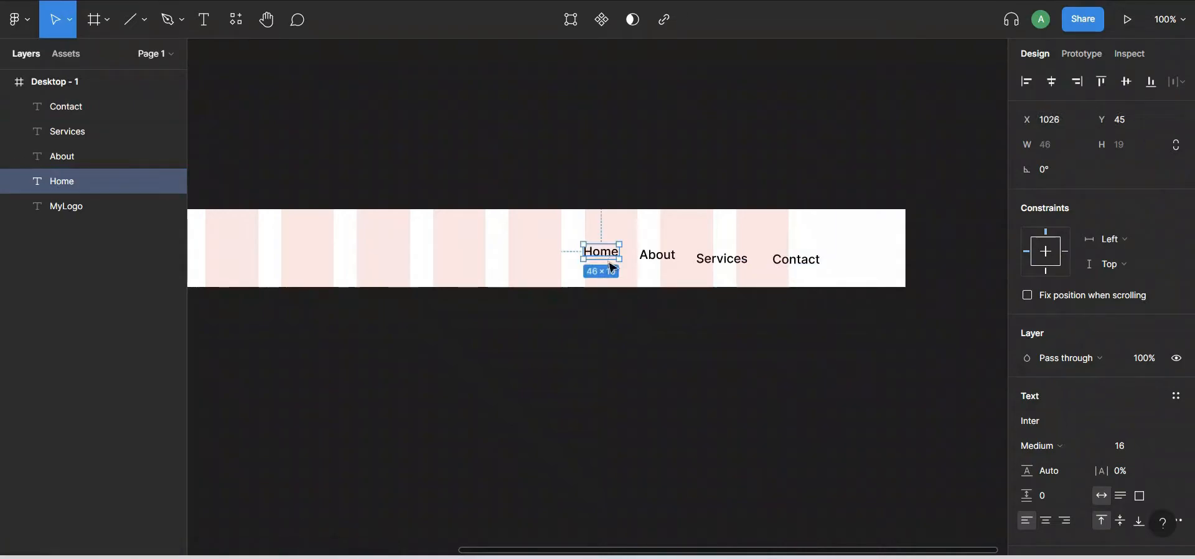
{"action": "key", "text": "shift+a"}
{"action": "double_click", "coordinate": [68, 183]}
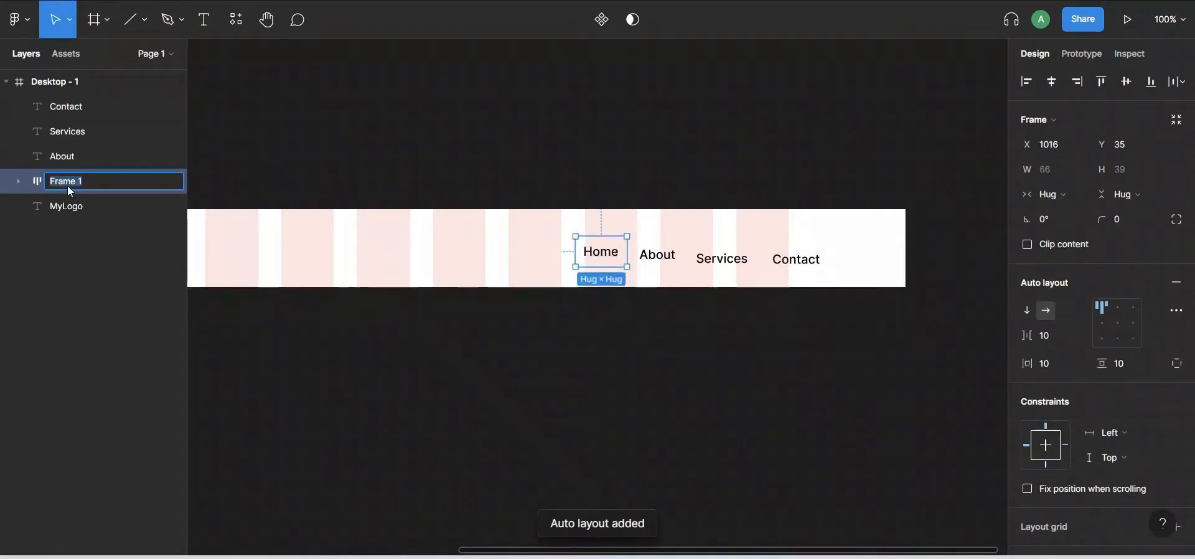
{"action": "type", "text": "Home"}
{"action": "key", "text": "Return"}
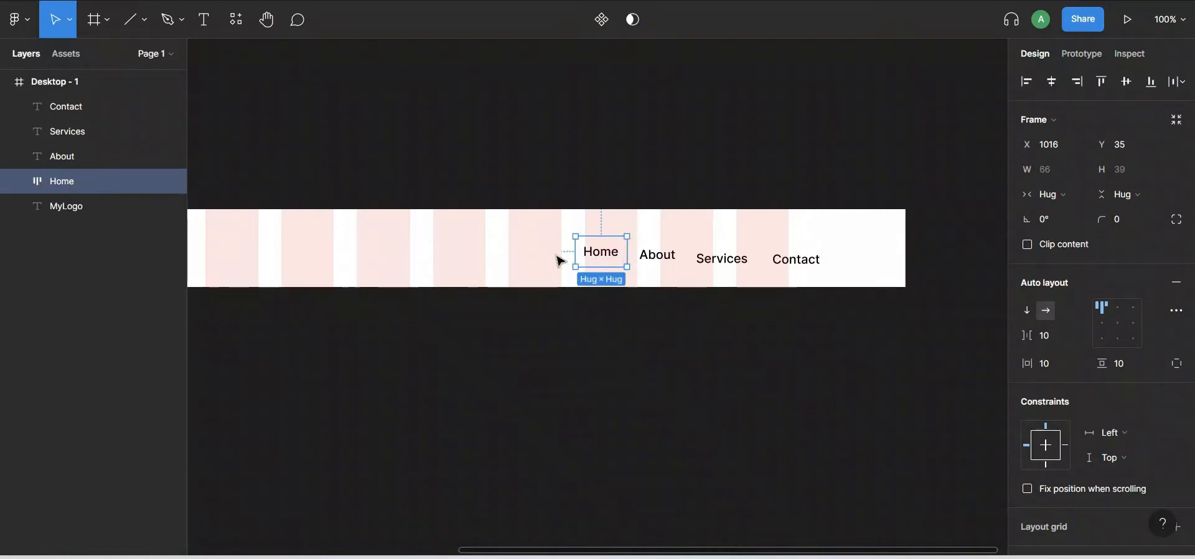
Draw a horizontal line about 54 px long in the Home frame and stack it vertically beneath the Home text.
{"action": "left_click", "coordinate": [133, 25]}
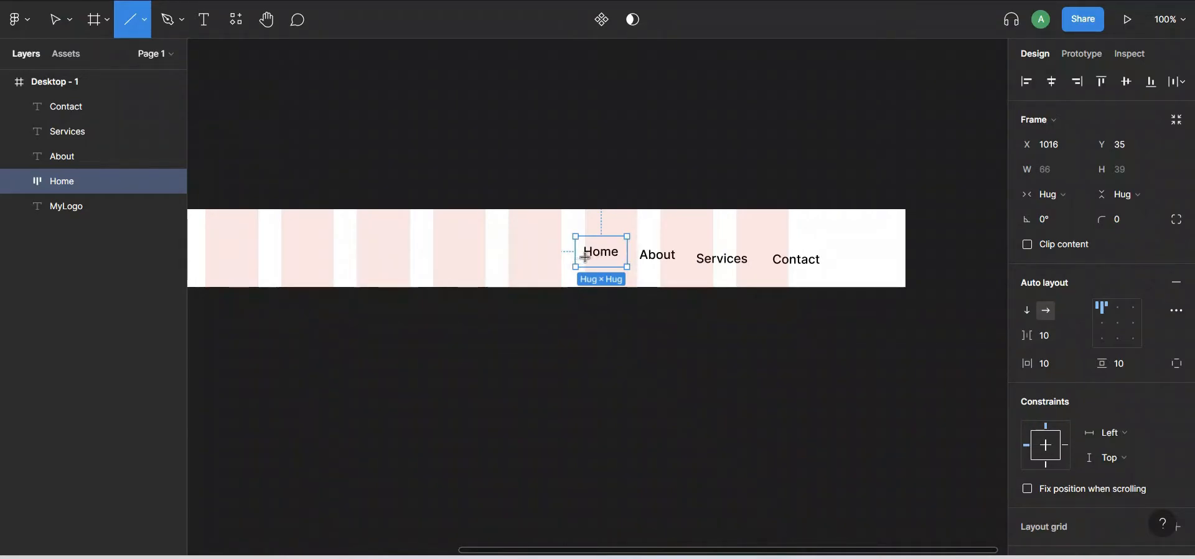
{"action": "left_click_drag", "start_coordinate": [590, 257], "coordinate": [630, 262]}
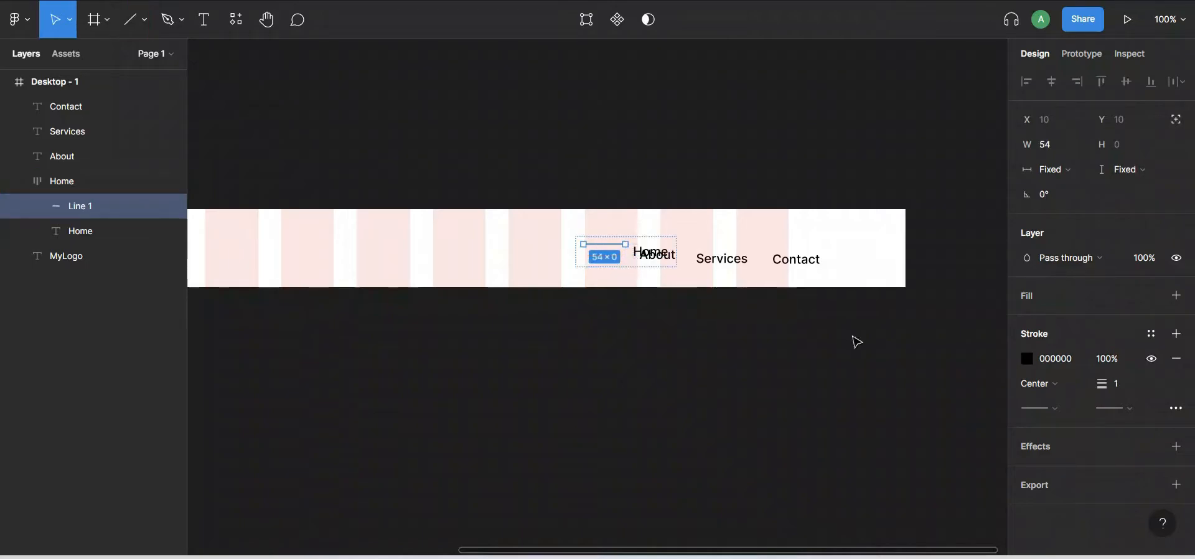
{"action": "left_click", "coordinate": [607, 249]}
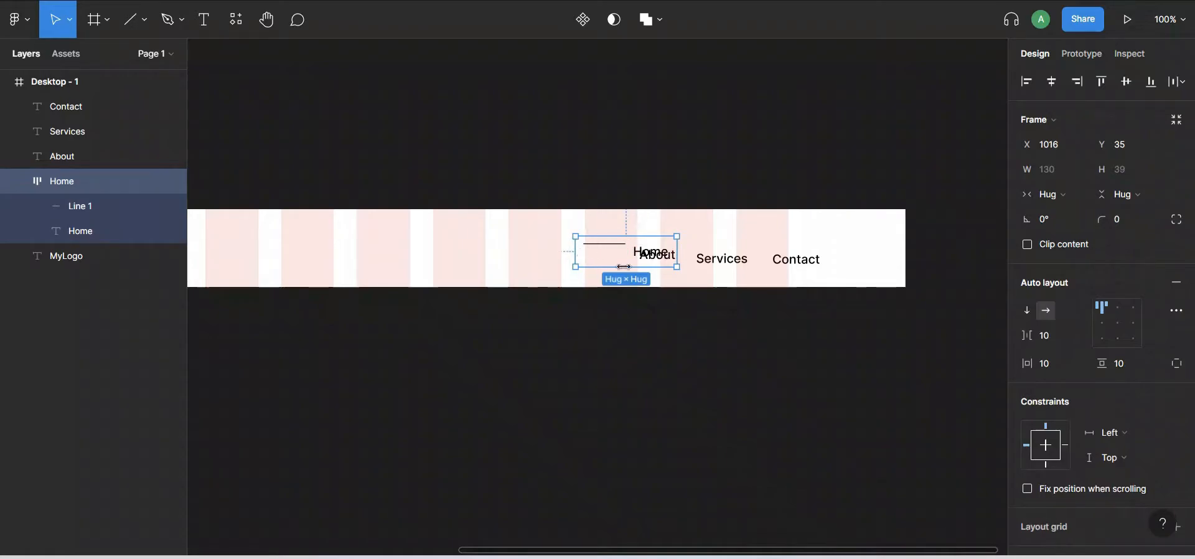
{"action": "left_click", "coordinate": [1026, 310]}
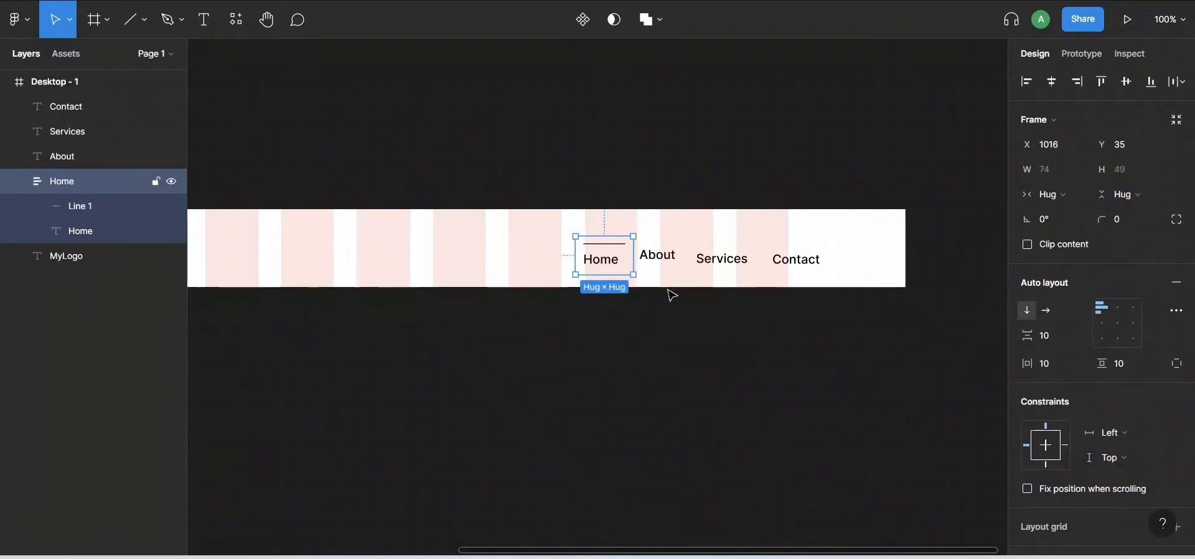
{"action": "left_click_drag", "start_coordinate": [75, 231], "coordinate": [84, 207]}
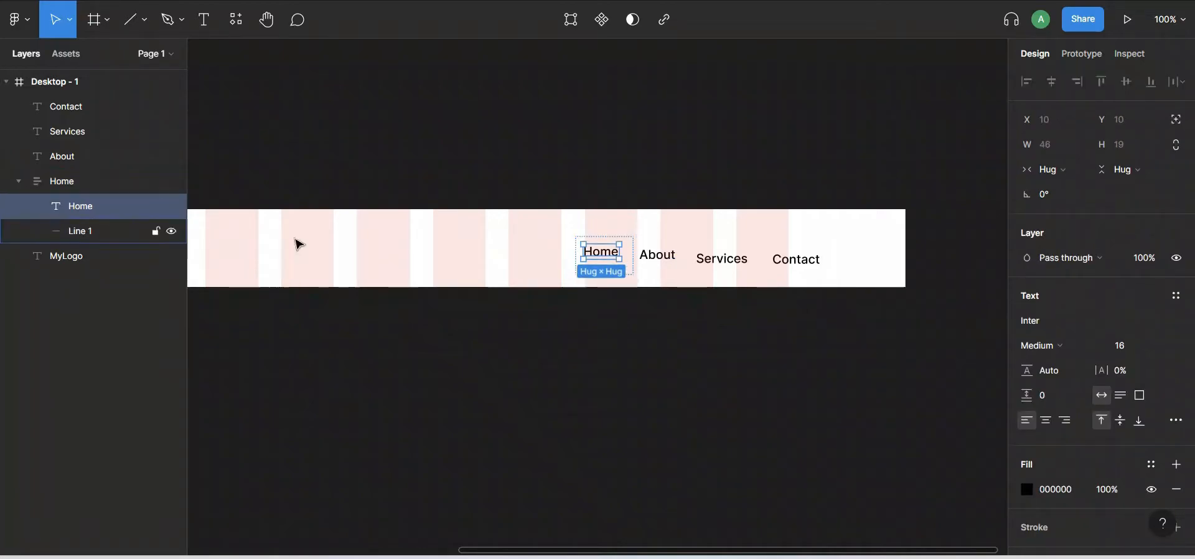
{"action": "left_click", "coordinate": [639, 277]}
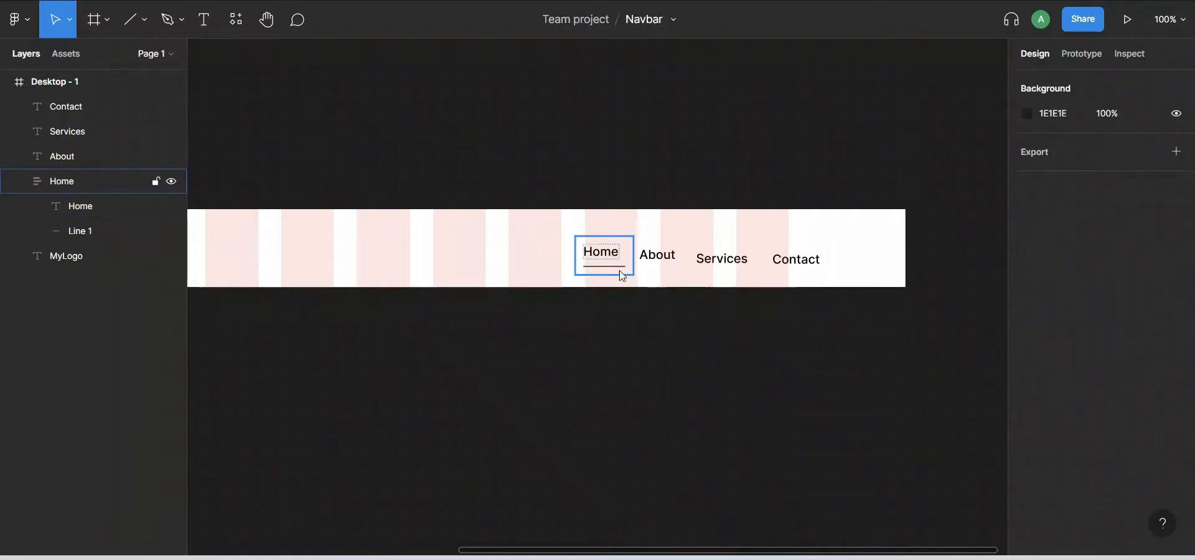
Set the stroke weight of the line beneath the Home text to 2.
{"action": "left_click", "coordinate": [618, 270]}
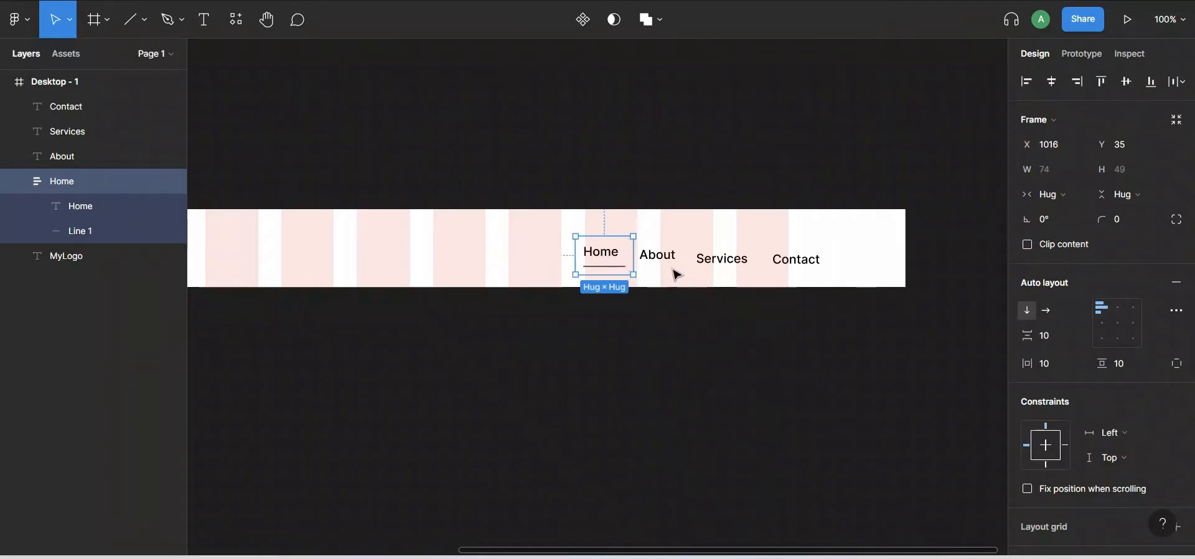
{"action": "left_click", "coordinate": [613, 267]}
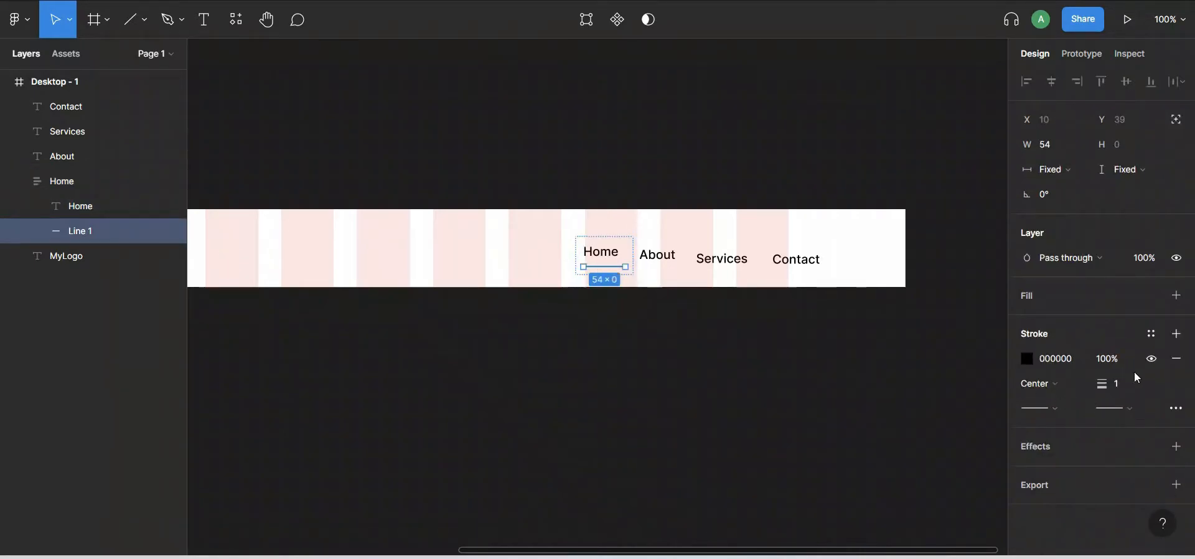
{"action": "type", "text": "2"}
{"action": "key", "text": "Return"}
{"action": "left_click", "coordinate": [670, 283]}
Wrap the About text in an auto layout frame and draw a horizontal line about 50 px long inside it.
{"action": "left_click", "coordinate": [653, 262]}
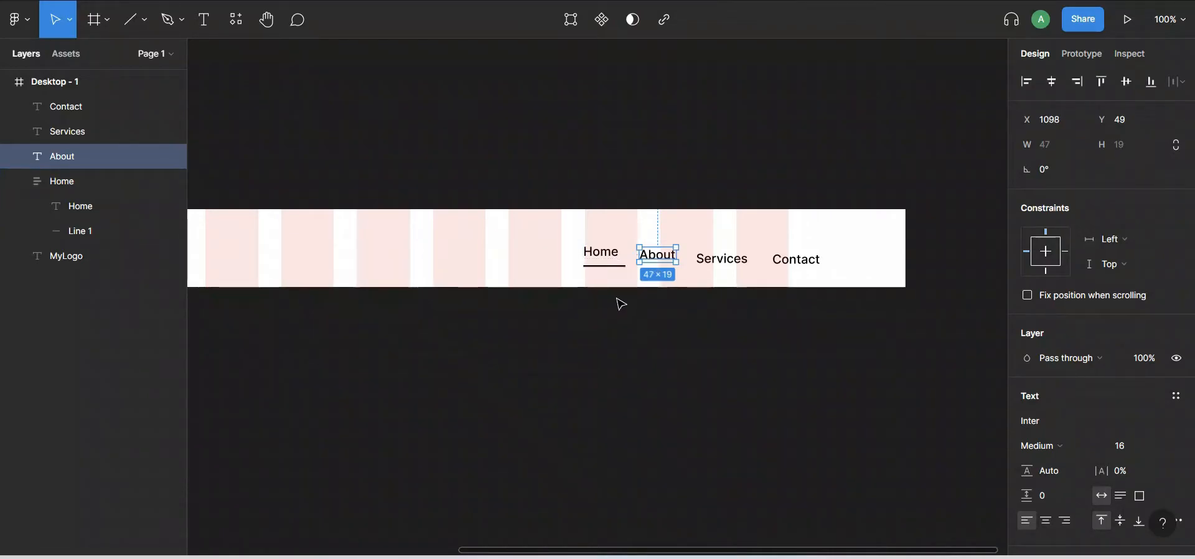
{"action": "key", "text": "shift+a"}
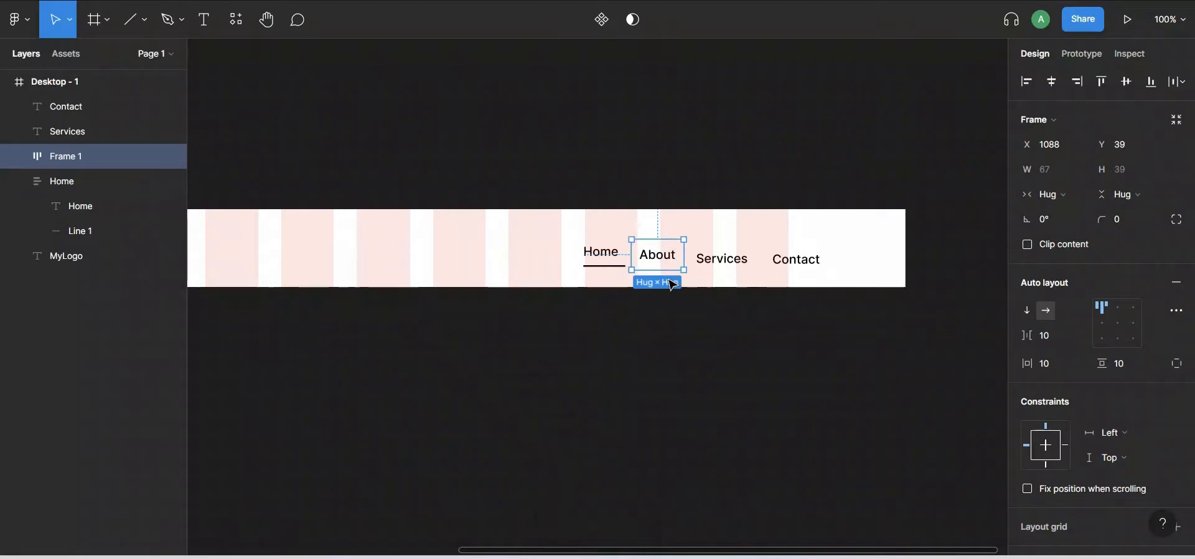
{"action": "left_click", "coordinate": [130, 29]}
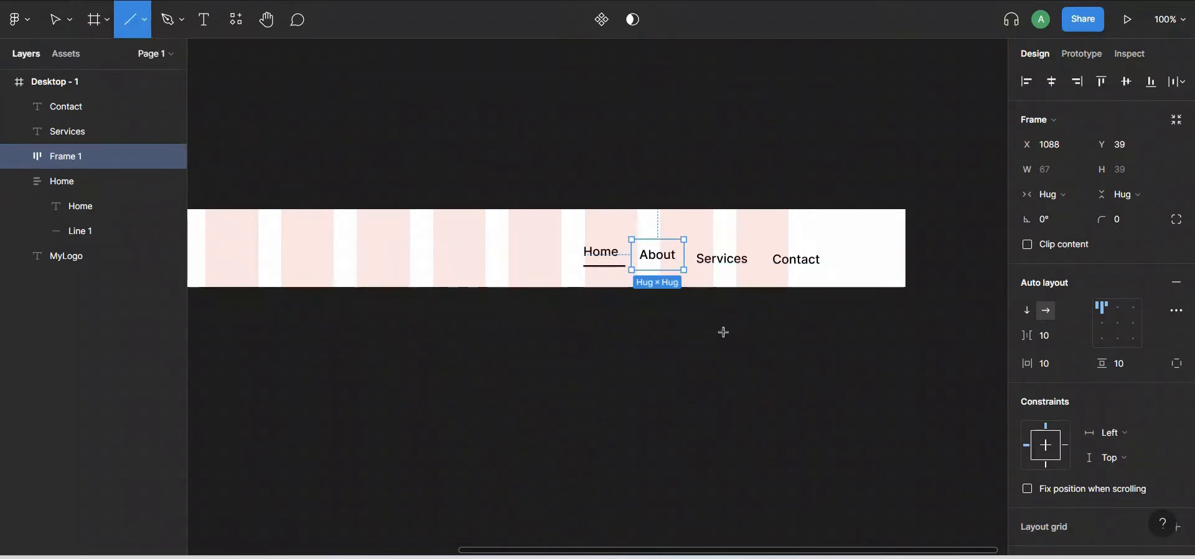
{"action": "left_click_drag", "start_coordinate": [641, 264], "coordinate": [680, 272]}
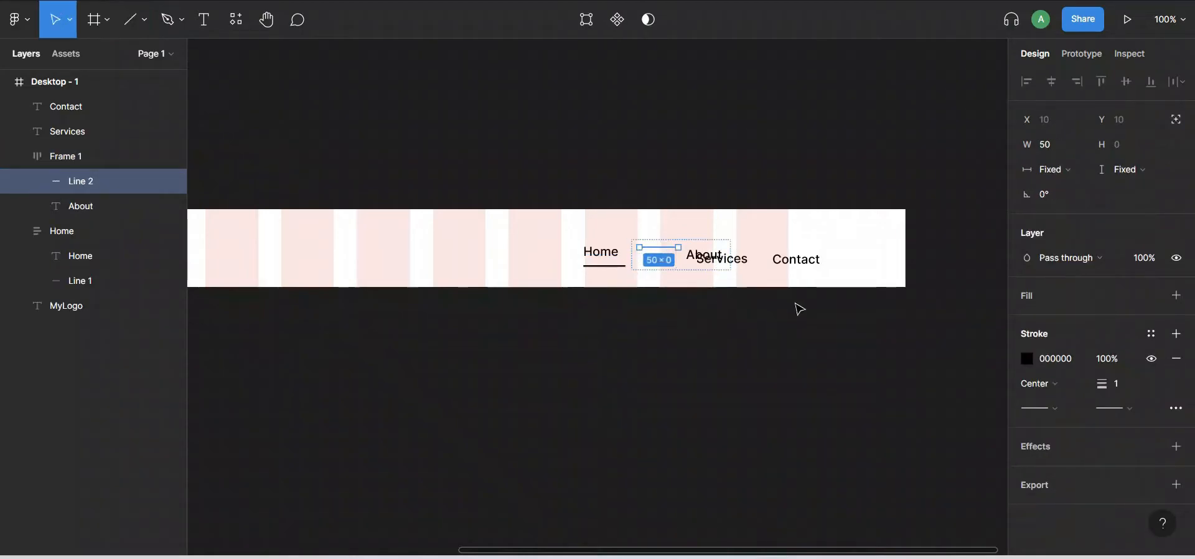
Rename the auto layout frame that holds the About text and its line as About.
{"action": "left_click", "coordinate": [69, 206]}
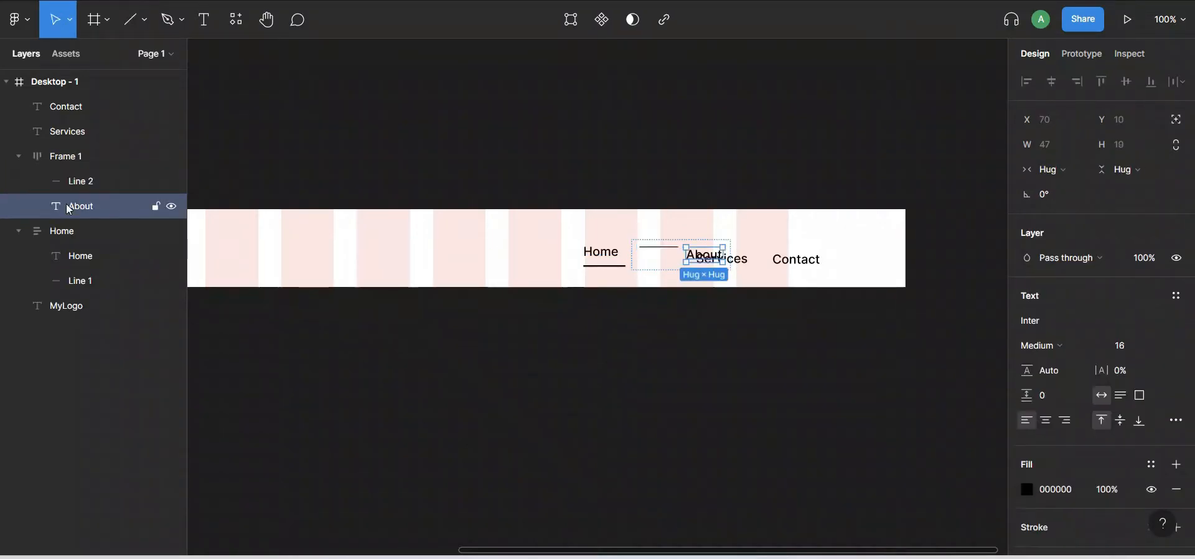
{"action": "left_click", "coordinate": [101, 156]}
{"action": "double_click", "coordinate": [100, 155]}
{"action": "type", "text": "About"}
{"action": "key", "text": "Return"}
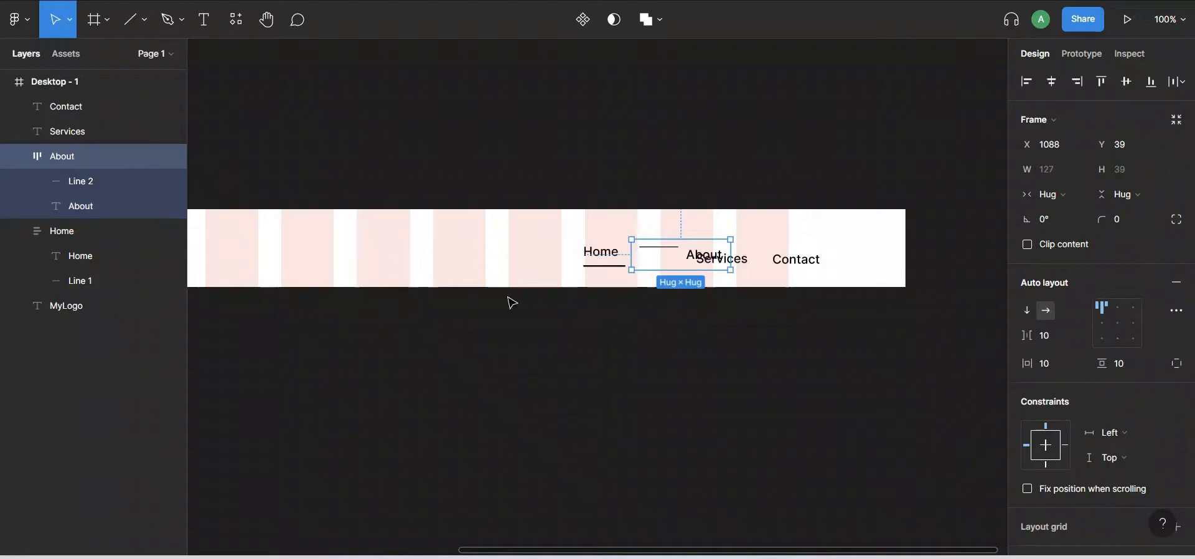
Switch the About frame to vertical layout and place the About text above its line.
{"action": "left_click", "coordinate": [1027, 310]}
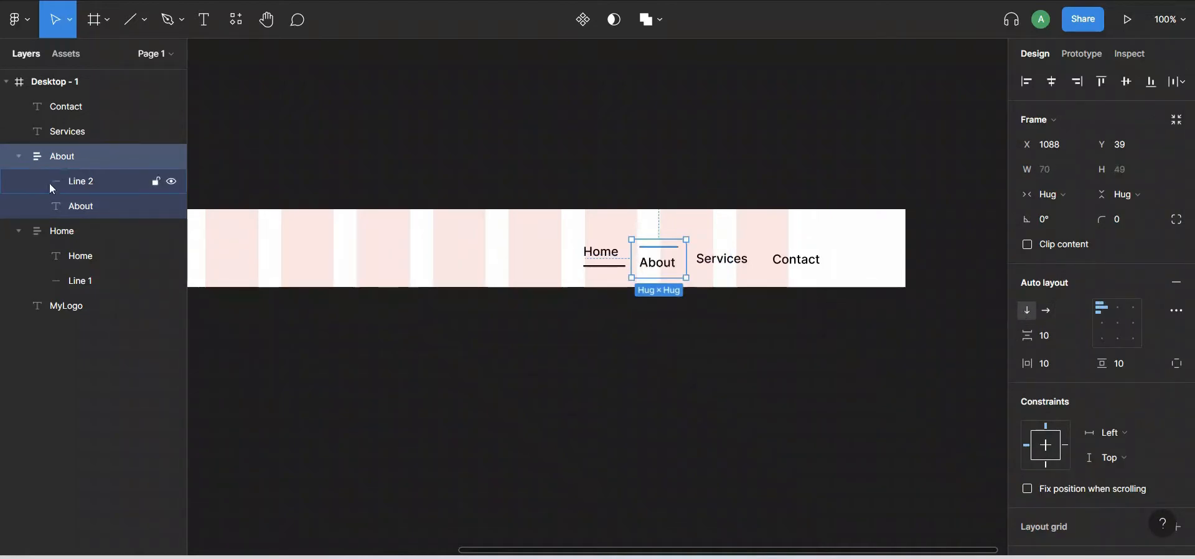
{"action": "left_click", "coordinate": [76, 210]}
{"action": "left_click_drag", "start_coordinate": [83, 214], "coordinate": [83, 180]}
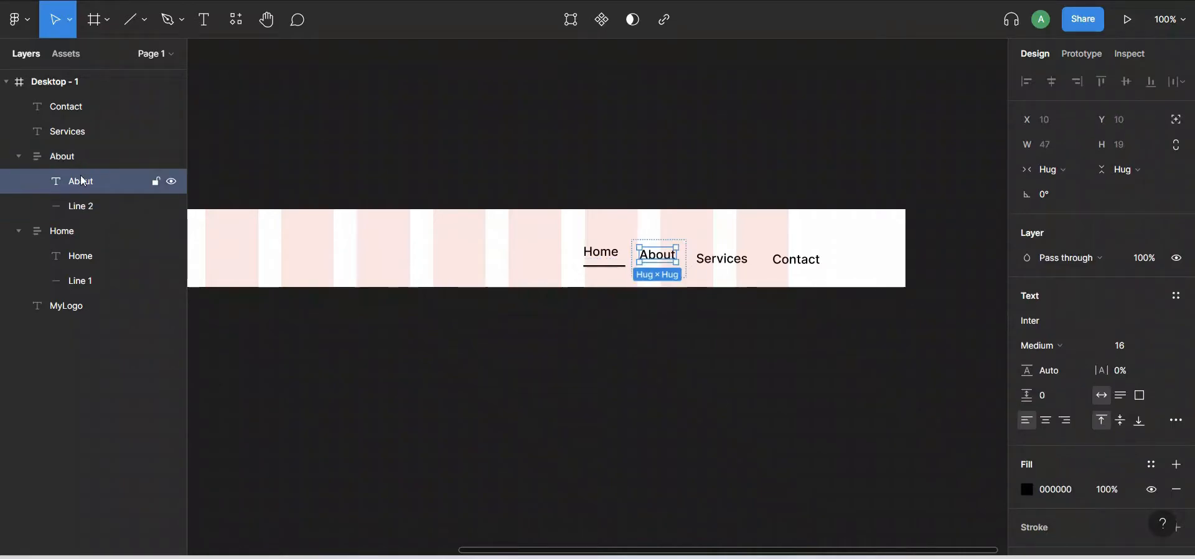
{"action": "left_click", "coordinate": [713, 288]}
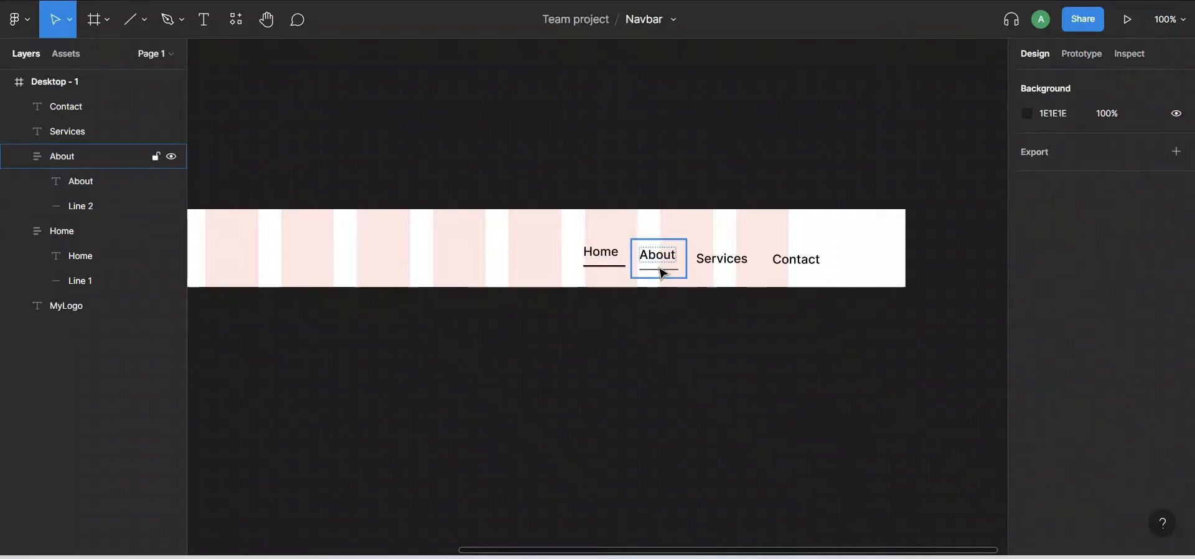
Set the stroke weight of the line beneath the About text to 2.
{"action": "left_click", "coordinate": [663, 272]}
{"action": "left_click", "coordinate": [662, 270]}
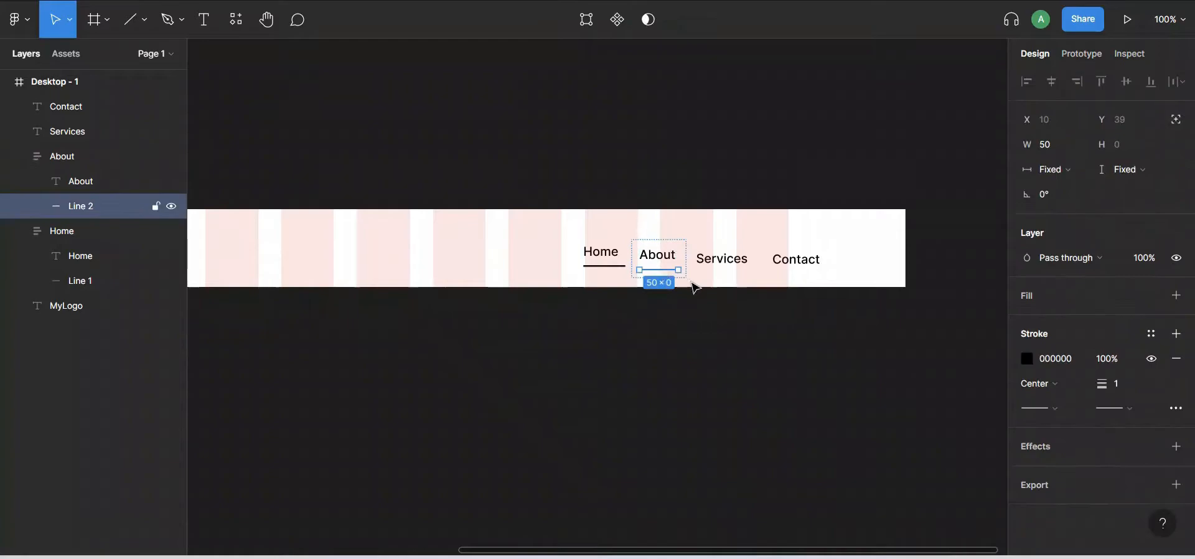
{"action": "key", "text": "Return"}
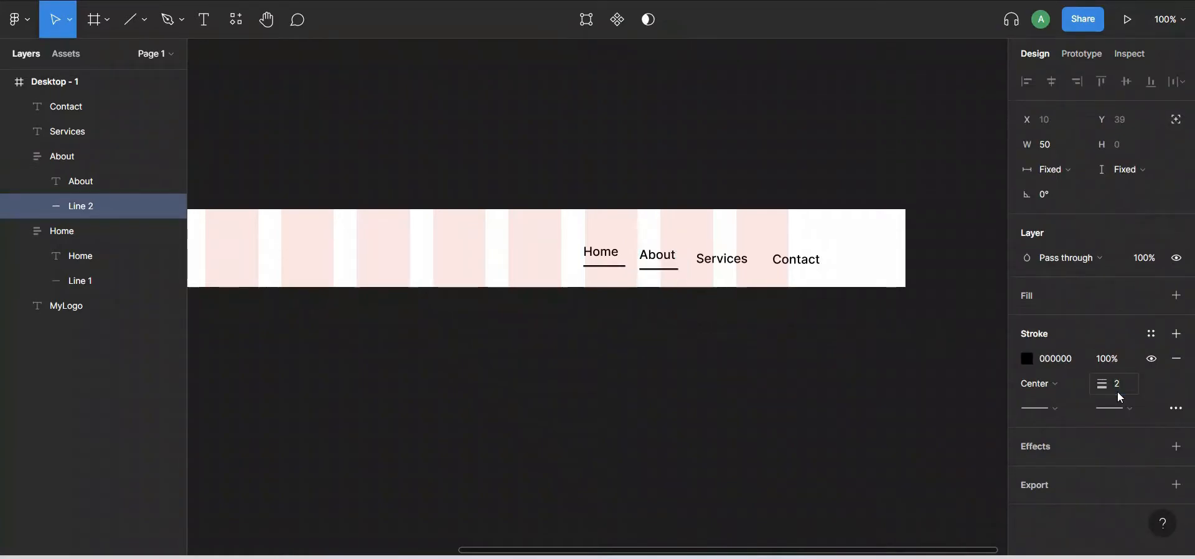
{"action": "left_click", "coordinate": [738, 277]}
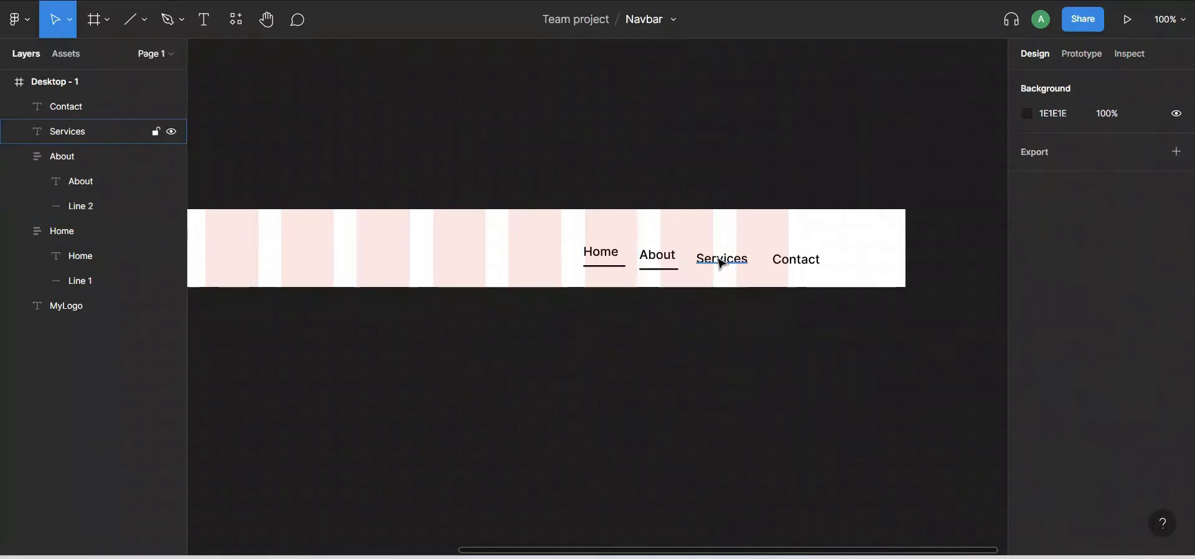
Wrap the Services text in an auto layout frame and rename that frame Services.
{"action": "left_click", "coordinate": [720, 263]}
{"action": "key", "text": "shift+a"}
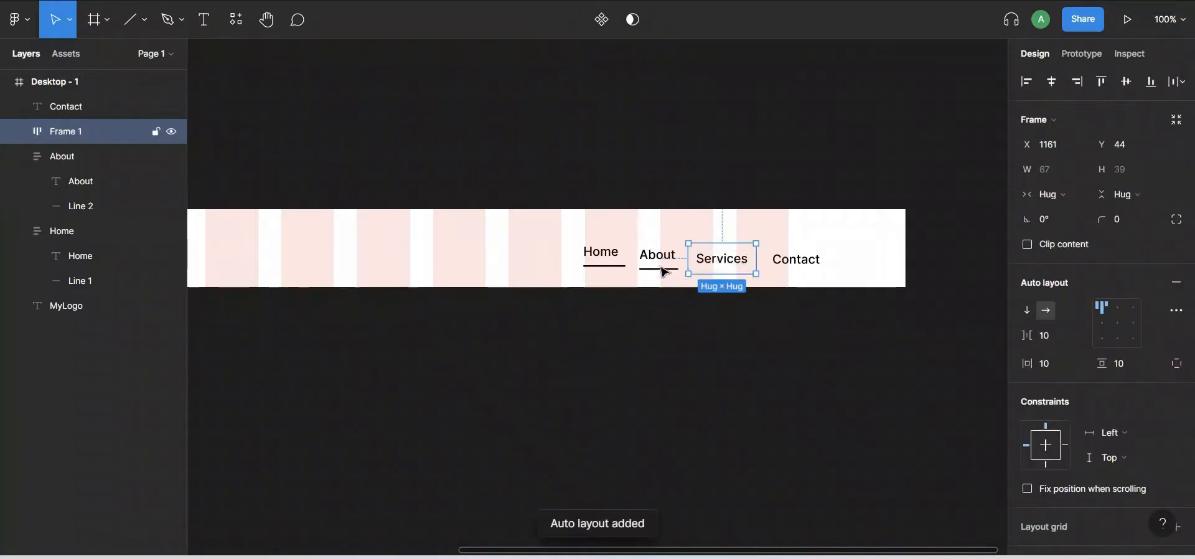
{"action": "double_click", "coordinate": [57, 132]}
{"action": "type", "text": "Services"}
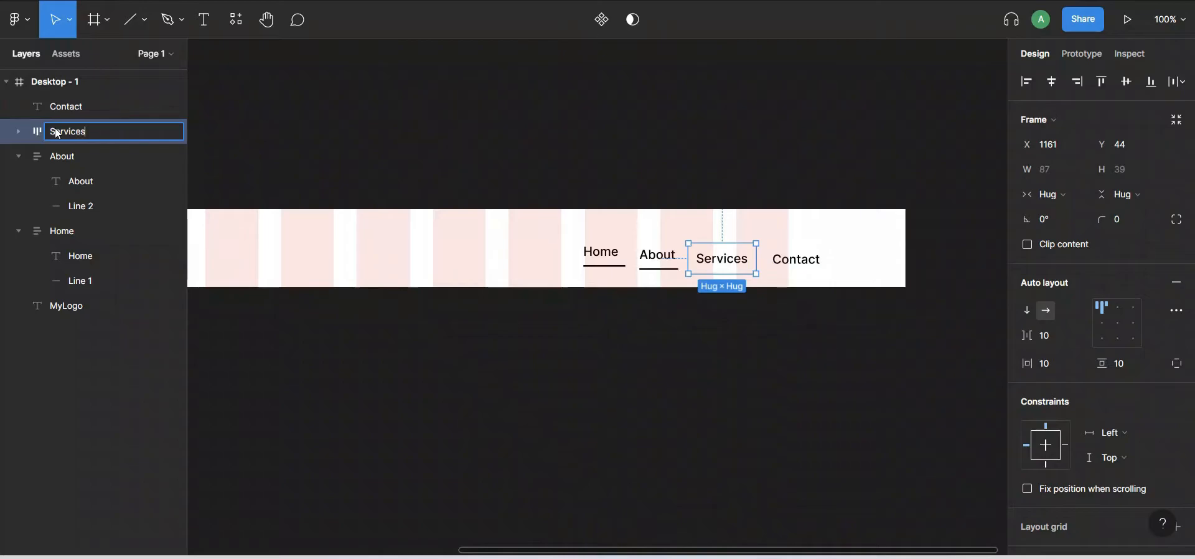
{"action": "key", "text": "Return"}
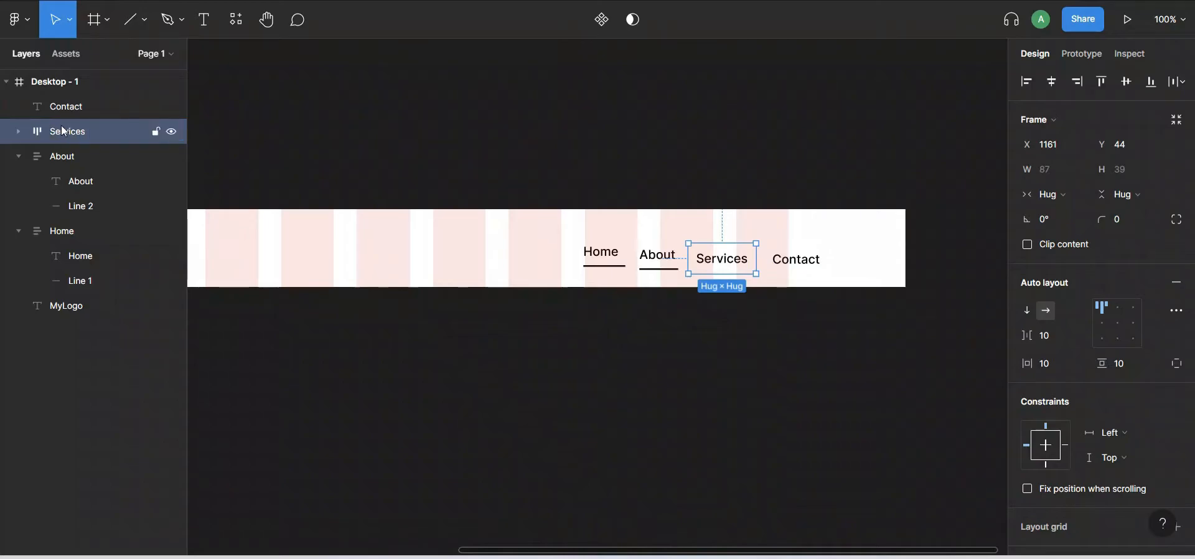
Draw a horizontal line about 74 px long in the Services frame and set its stroke weight to 2.
{"action": "key", "text": "l"}
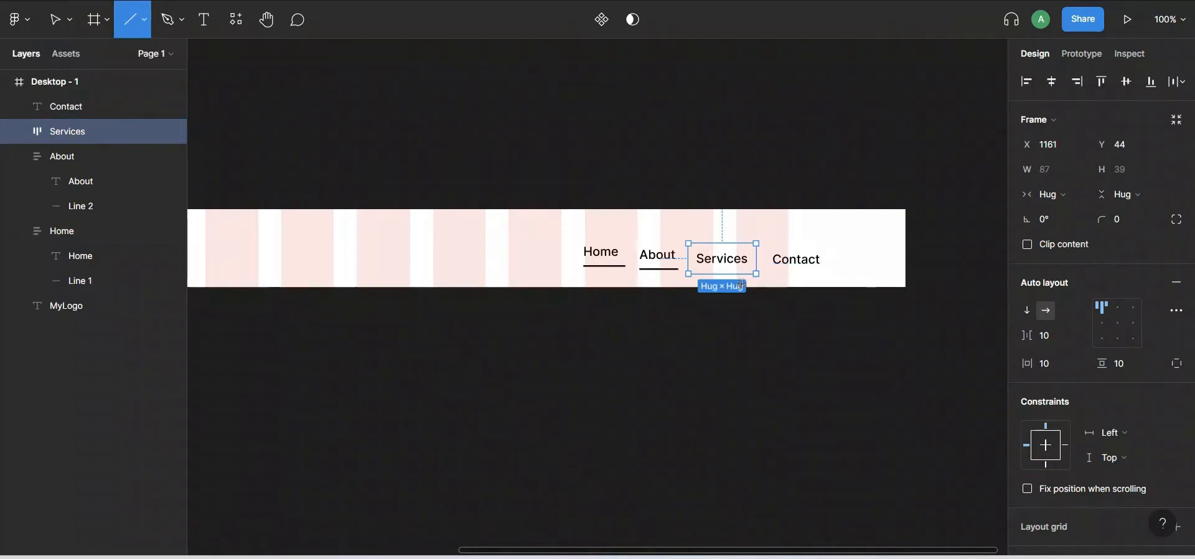
{"action": "left_click_drag", "start_coordinate": [710, 271], "coordinate": [754, 272]}
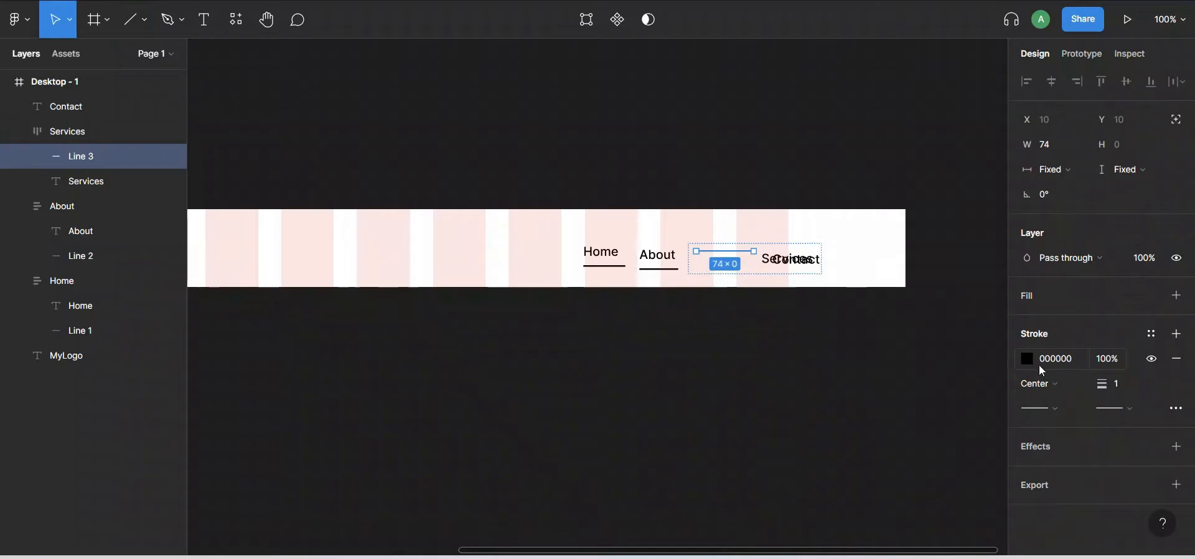
{"action": "type", "text": "2"}
{"action": "key", "text": "Return"}
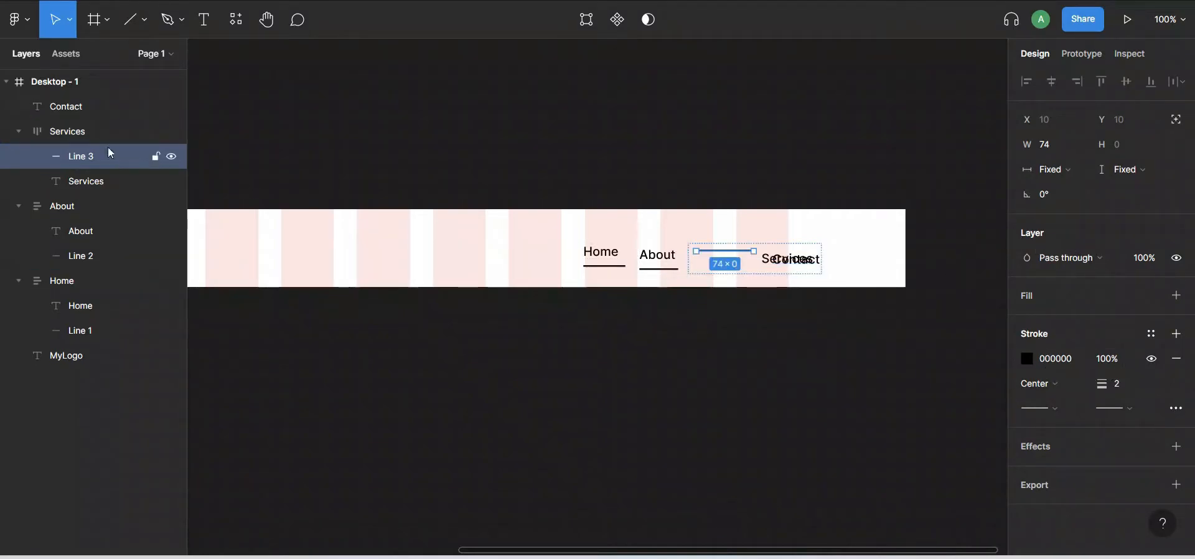
Switch the Services frame to vertical layout and place the Services text above its line.
{"action": "left_click", "coordinate": [78, 132]}
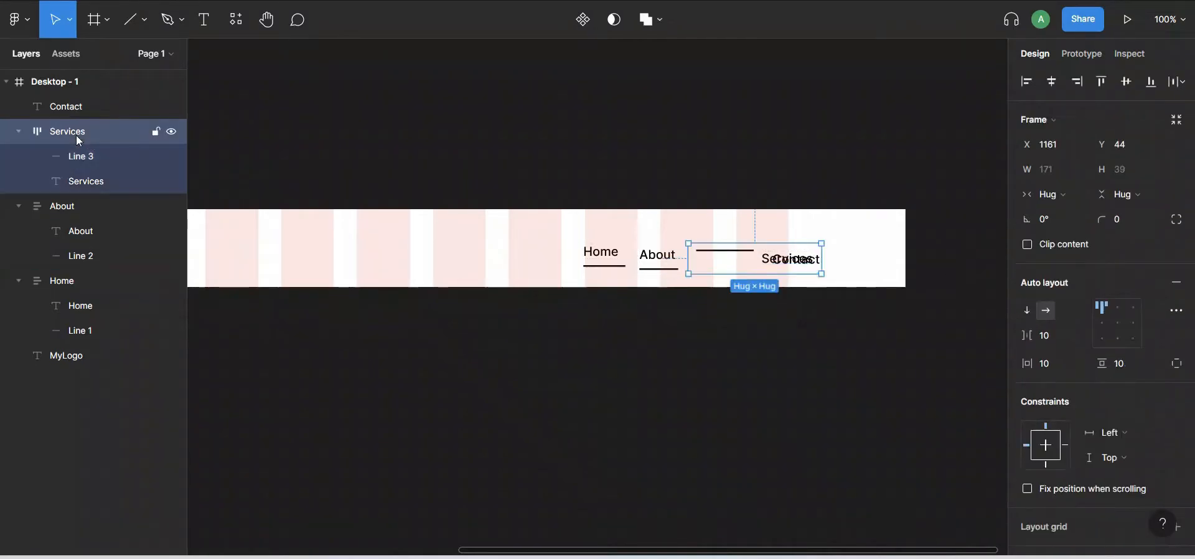
{"action": "left_click", "coordinate": [1025, 312]}
{"action": "left_click", "coordinate": [72, 186]}
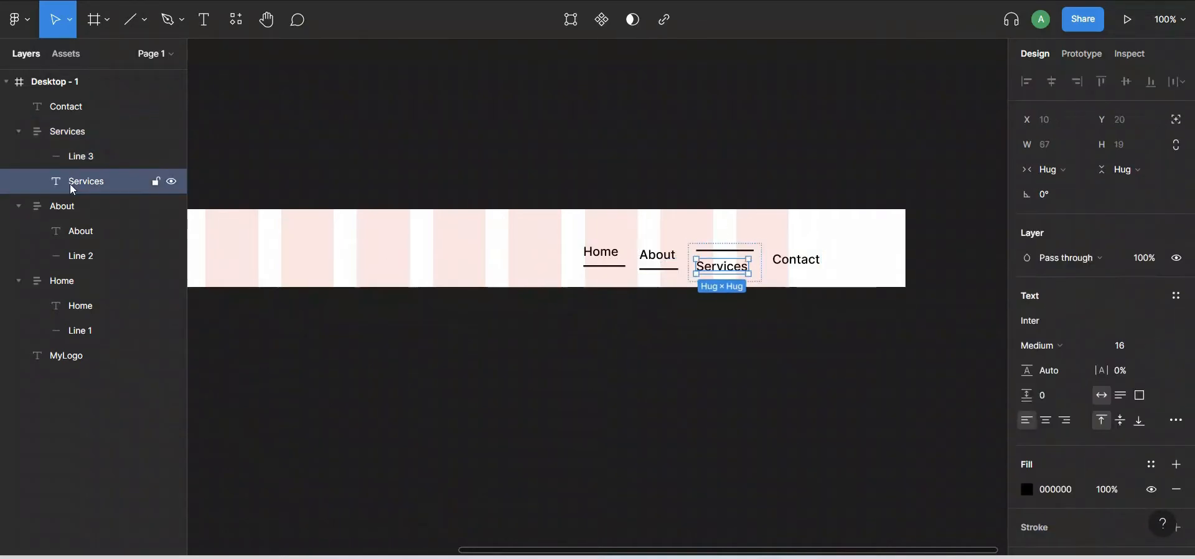
{"action": "left_click_drag", "start_coordinate": [91, 183], "coordinate": [92, 157]}
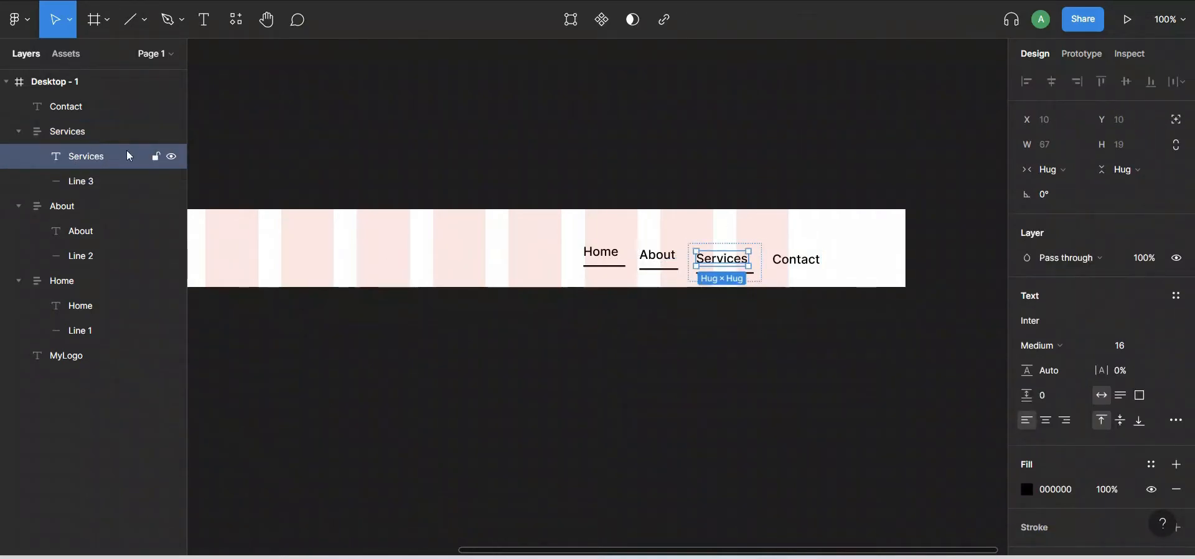
{"action": "left_click", "coordinate": [807, 283]}
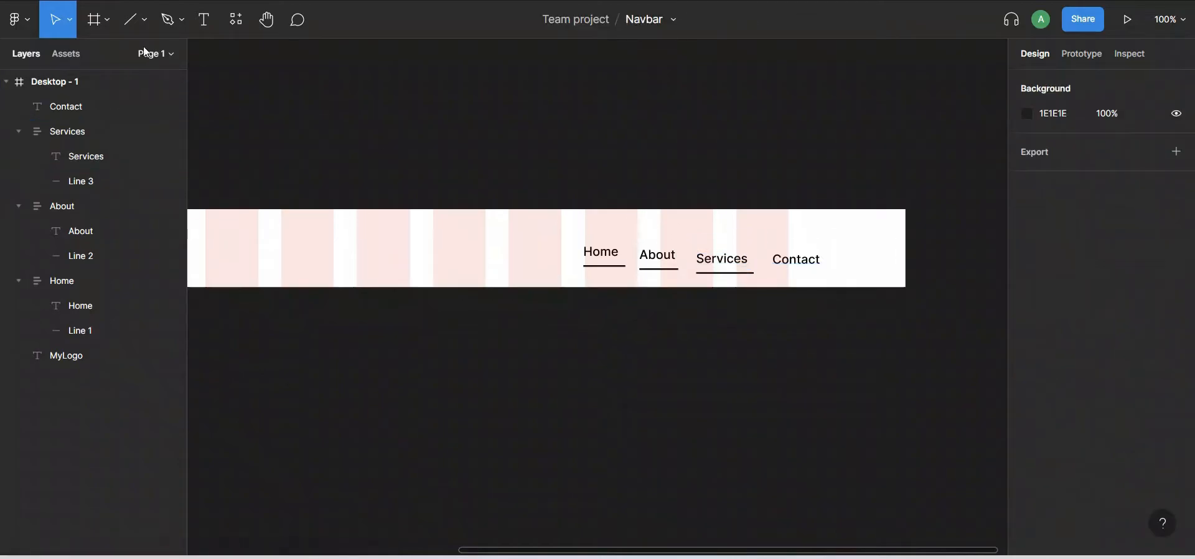
Wrap the Contact text in an auto layout frame and rename that frame Contact.
{"action": "left_click", "coordinate": [801, 271]}
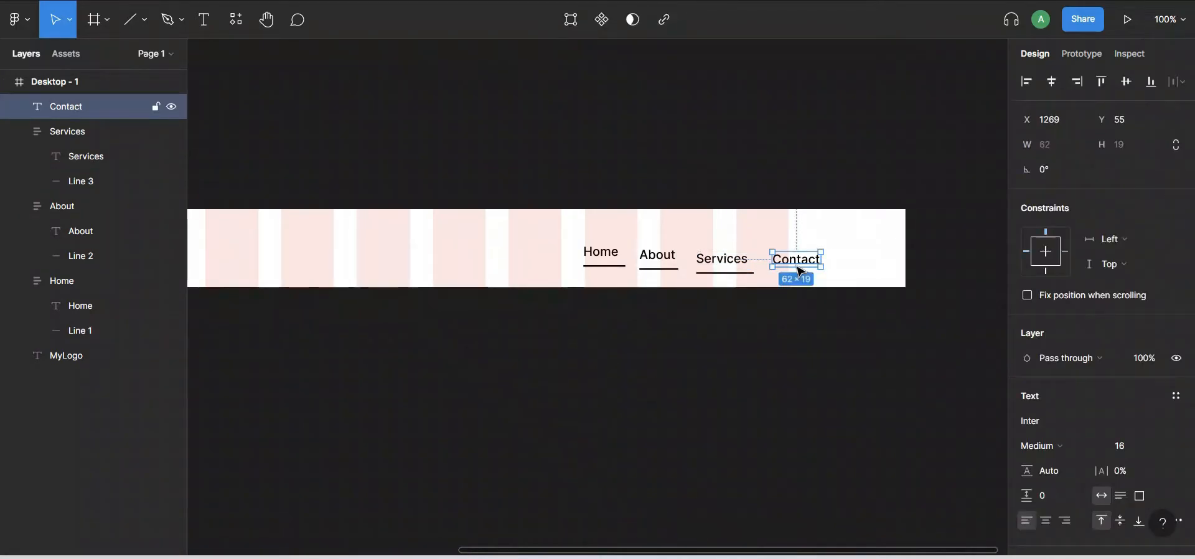
{"action": "key", "text": "shift+a"}
{"action": "double_click", "coordinate": [72, 107]}
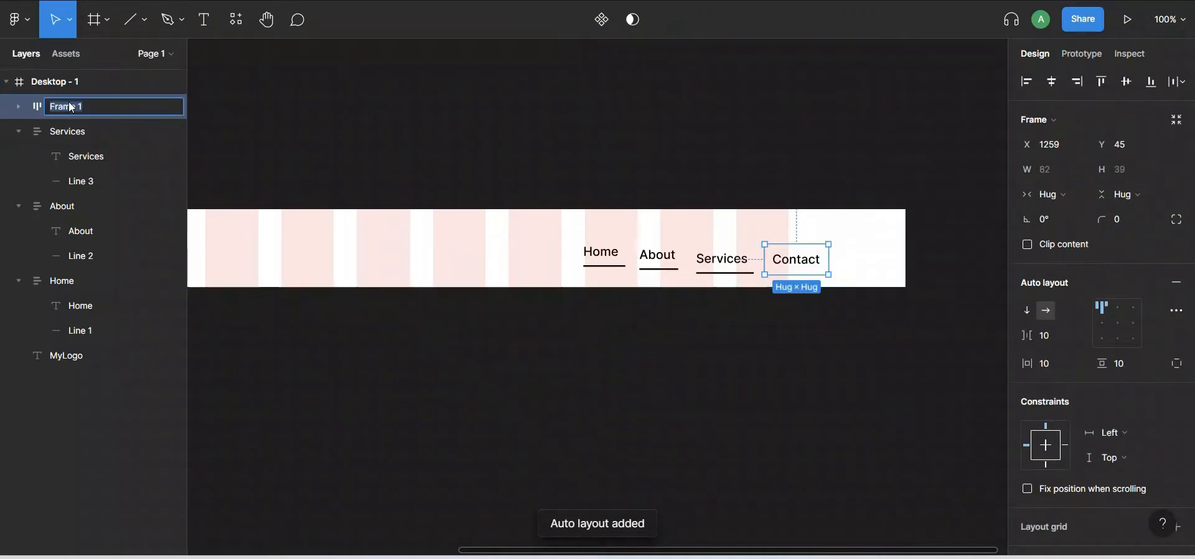
{"action": "type", "text": "ct"}
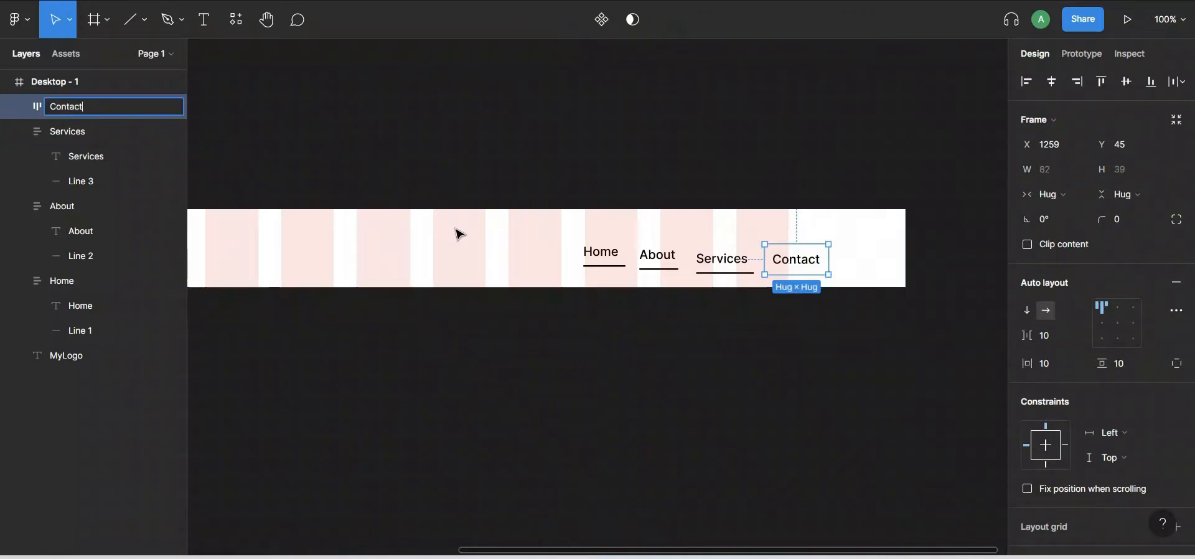
{"action": "left_click", "coordinate": [342, 181]}
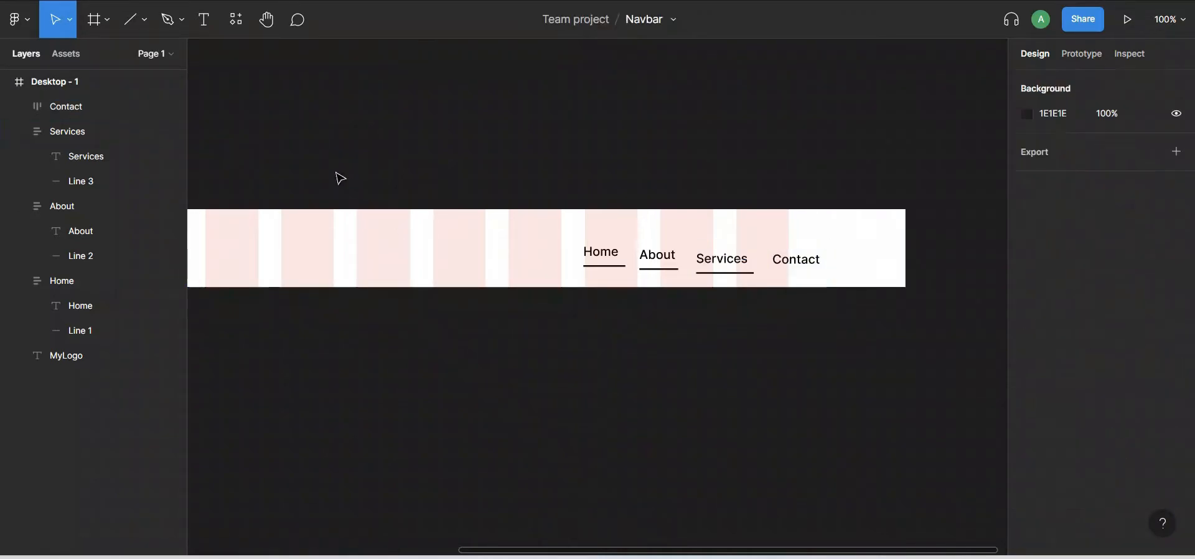
Underline Contact with a thickened horizontal line about 70 px long, stacked vertically beneath the text in the Contact frame.
{"action": "left_click", "coordinate": [127, 20]}
{"action": "left_click_drag", "start_coordinate": [774, 268], "coordinate": [834, 275]}
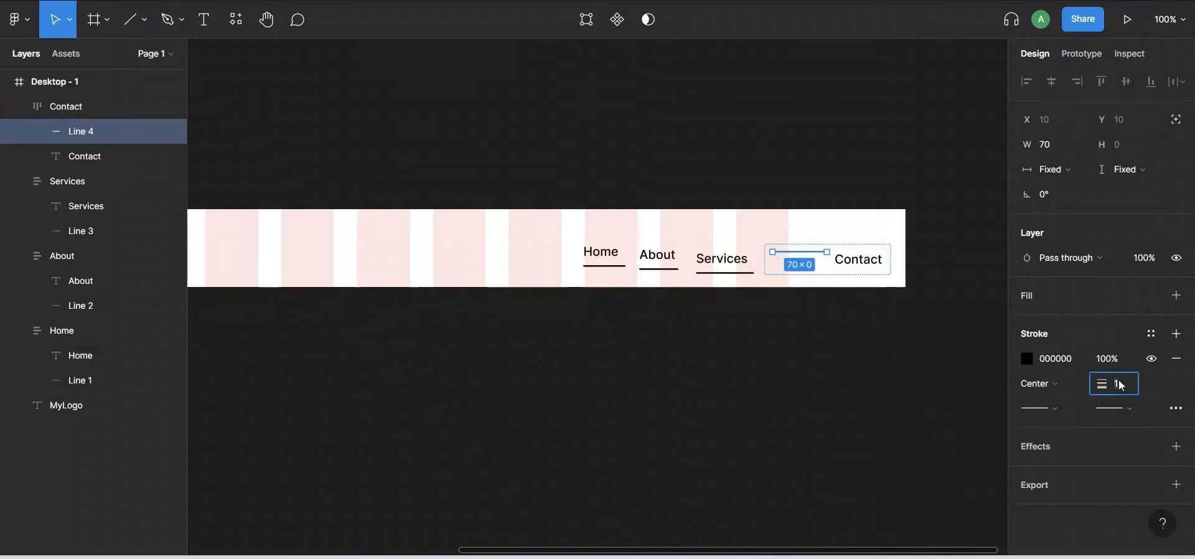
{"action": "left_click", "coordinate": [97, 107]}
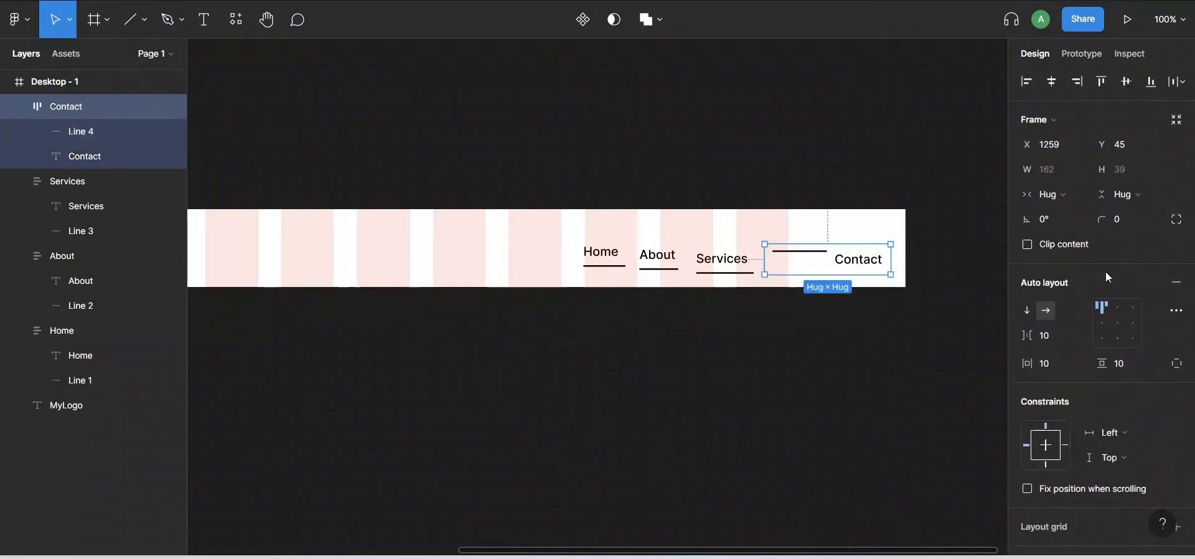
{"action": "left_click", "coordinate": [1027, 310]}
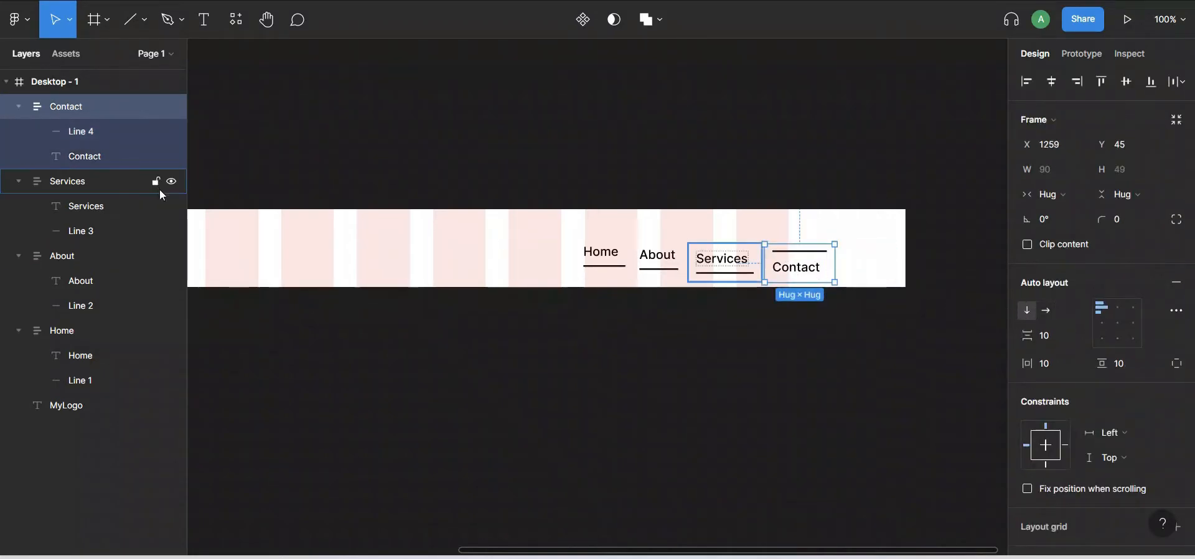
{"action": "left_click", "coordinate": [82, 167]}
{"action": "left_click_drag", "start_coordinate": [94, 164], "coordinate": [97, 131]}
{"action": "left_click", "coordinate": [778, 230]}
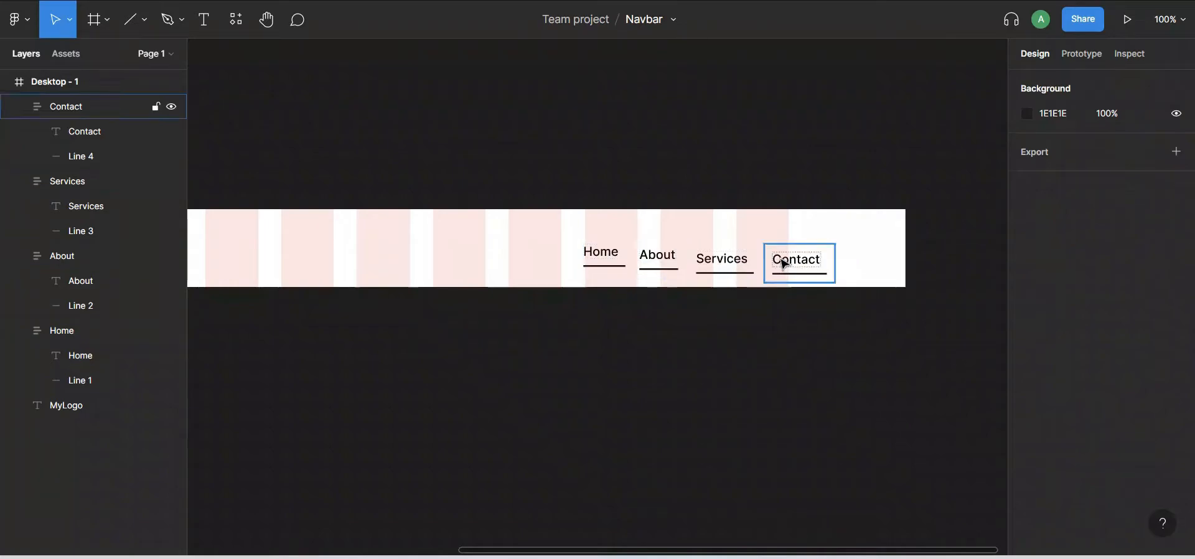
Combine the Home, About, Services and Contact frames into one horizontal auto layout frame.
{"action": "left_click", "coordinate": [611, 260]}
{"action": "left_click", "coordinate": [671, 259], "text": "shift"}
{"action": "left_click", "coordinate": [720, 261], "text": "shift"}
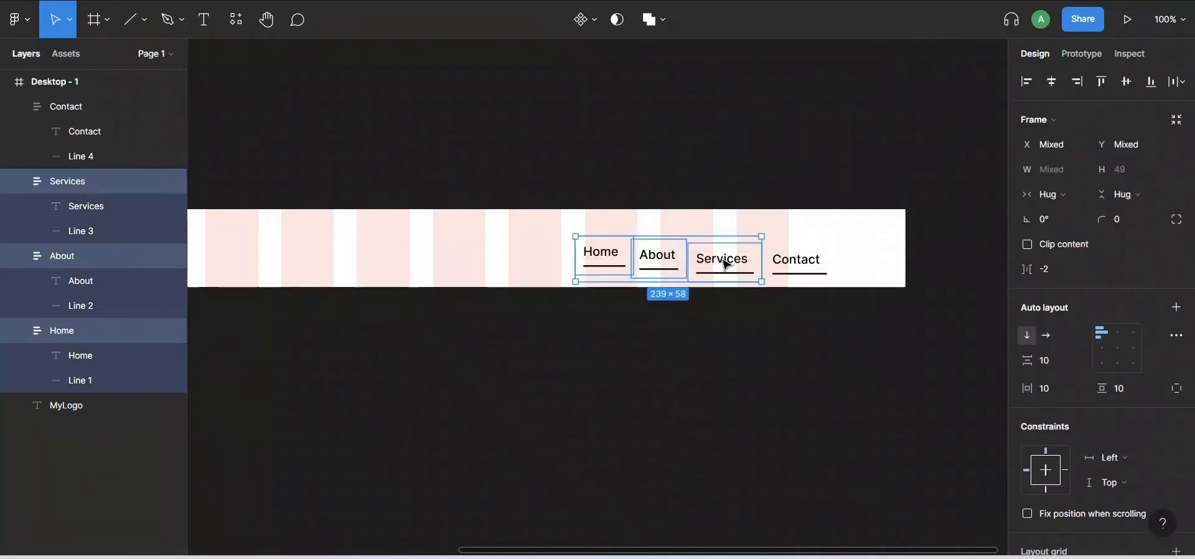
{"action": "left_click", "coordinate": [795, 263], "text": "shift"}
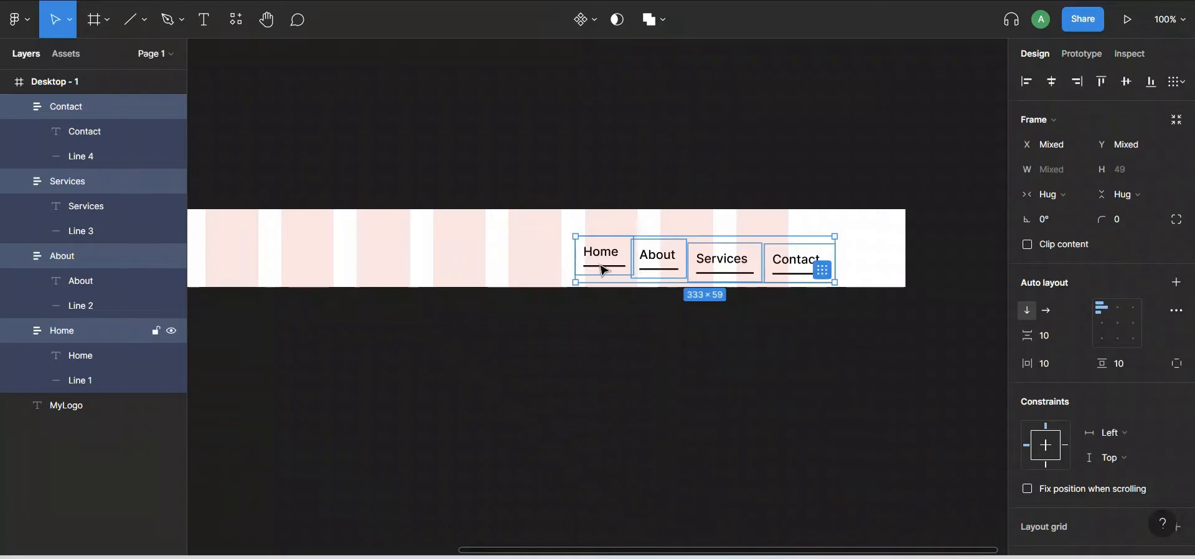
{"action": "key", "text": "shift+a"}
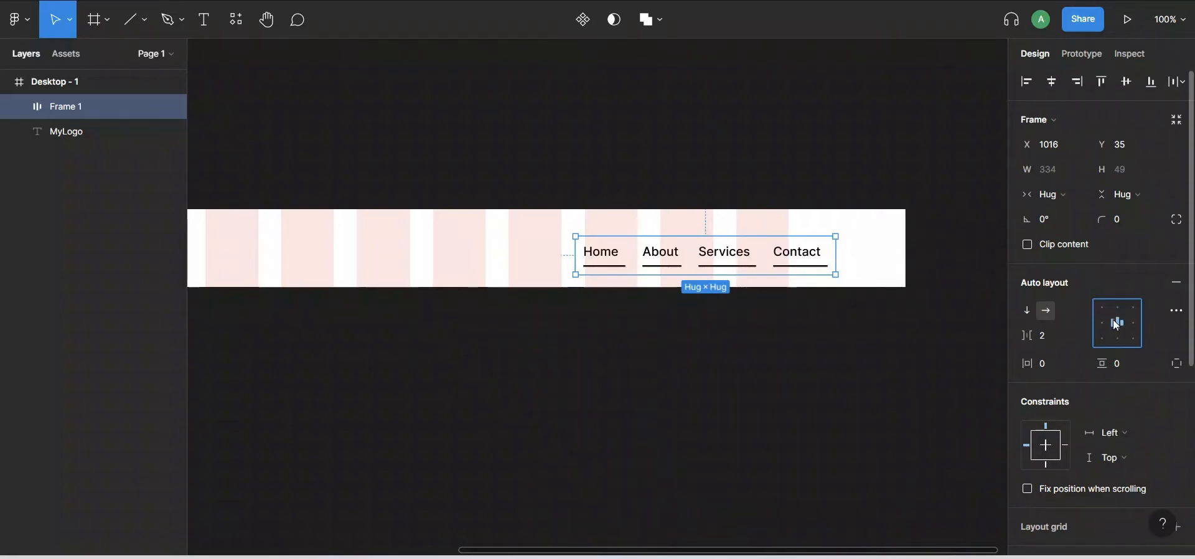
Set the spacing between items in the navigation links' auto layout frame to 16.
{"action": "left_click", "coordinate": [1059, 336]}
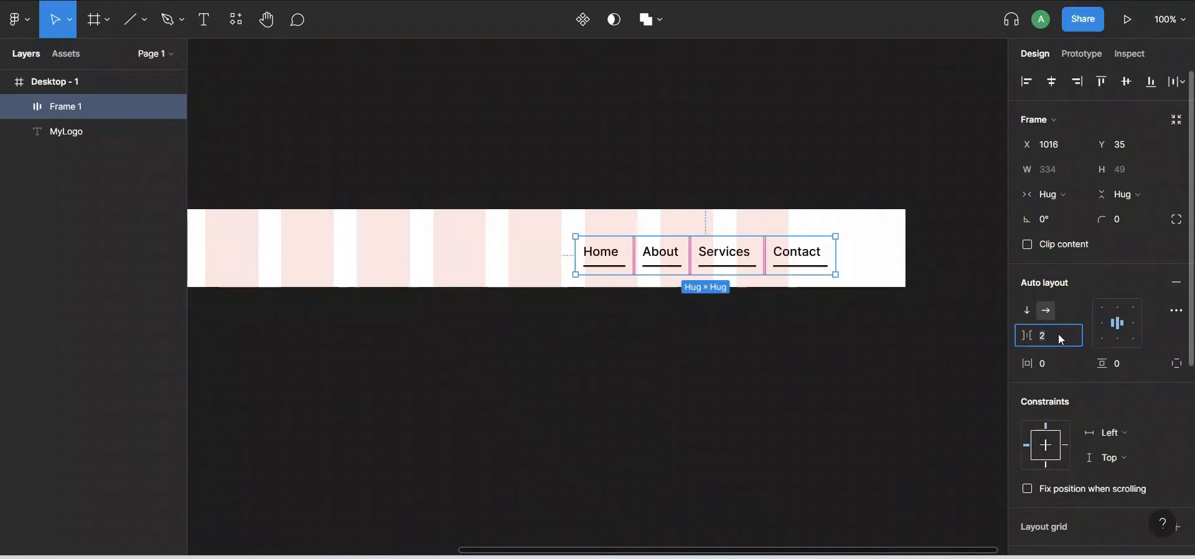
{"action": "type", "text": "16"}
{"action": "key", "text": "Return"}
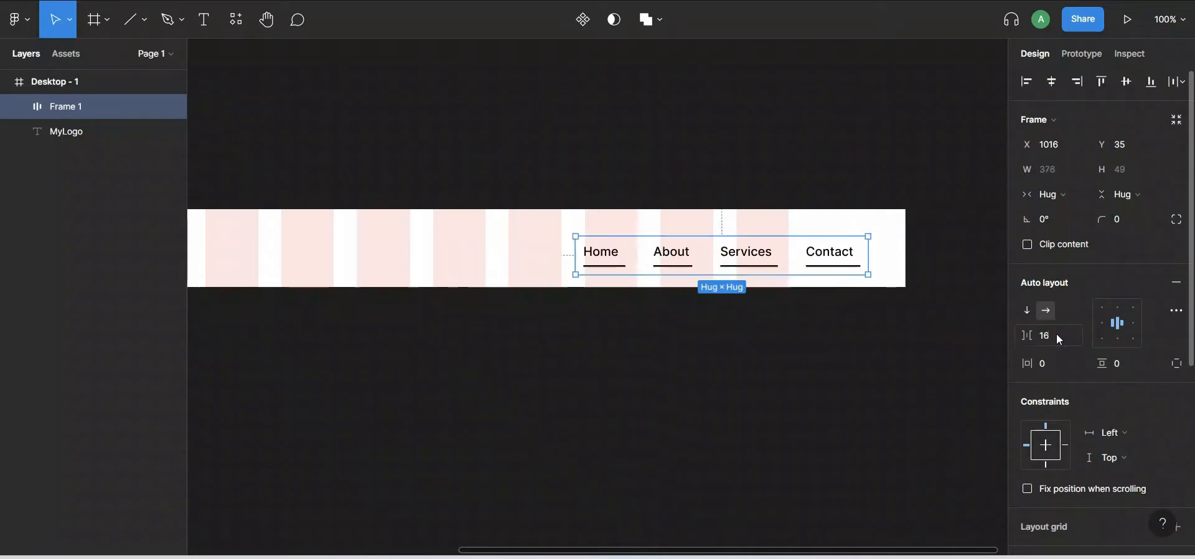
Move the navigation links frame to X 914 so its right edge lines up with the last grid column.
{"action": "left_click_drag", "start_coordinate": [782, 258], "coordinate": [707, 258]}
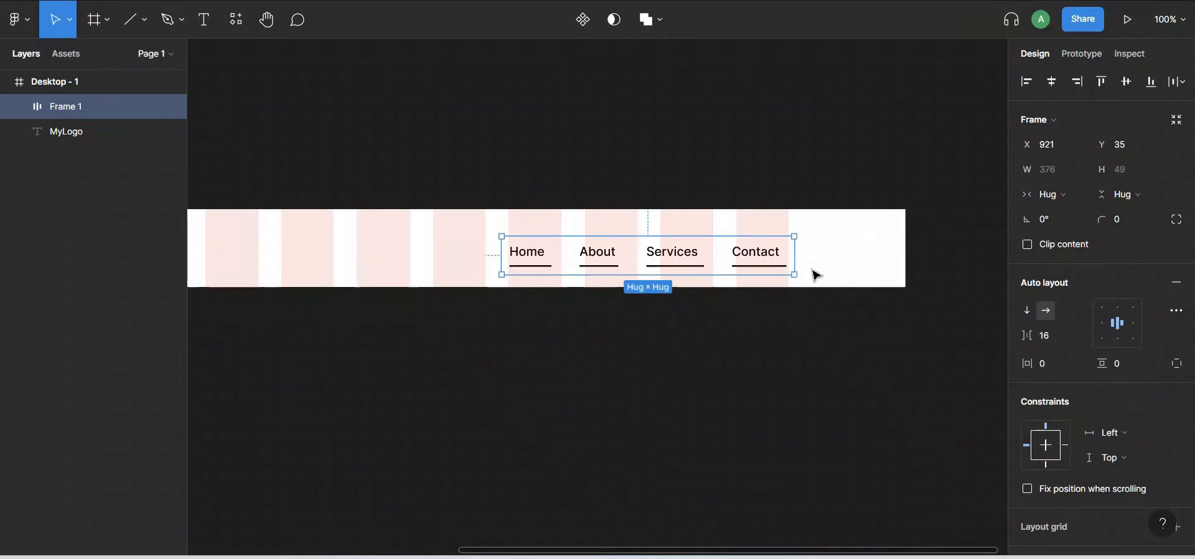
{"action": "key", "text": "Left"}
{"action": "key", "text": "Left"}
{"action": "key", "text": "Left"}
{"action": "key", "text": "Left"}
{"action": "key", "text": "Left"}
{"action": "key", "text": "Left"}
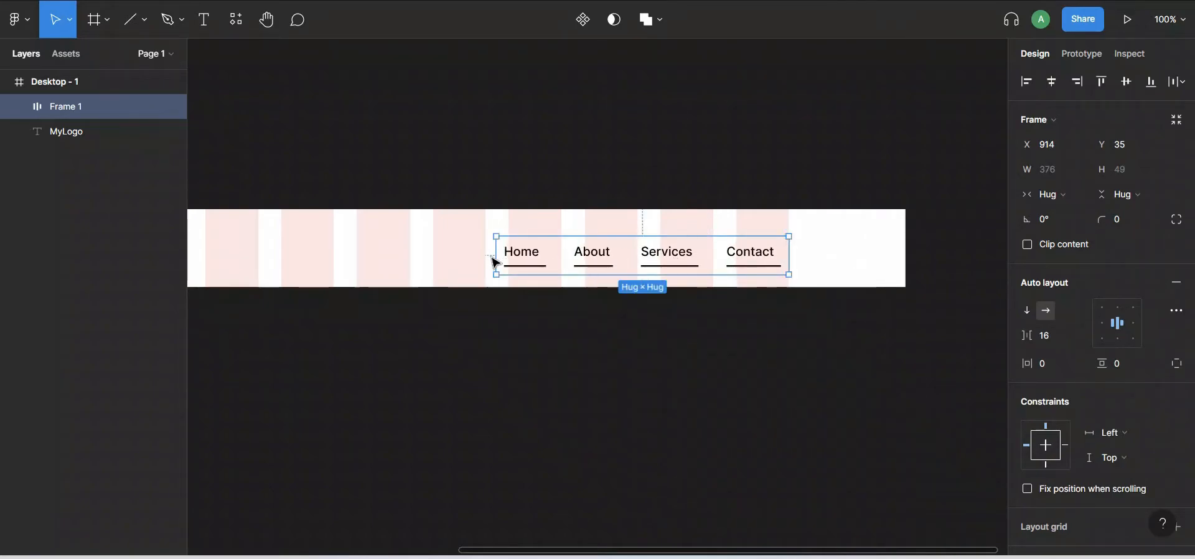
Ungroup the combined navigation links frame into separate Home, About, Services and Contact frames.
{"action": "right_click", "coordinate": [588, 263]}
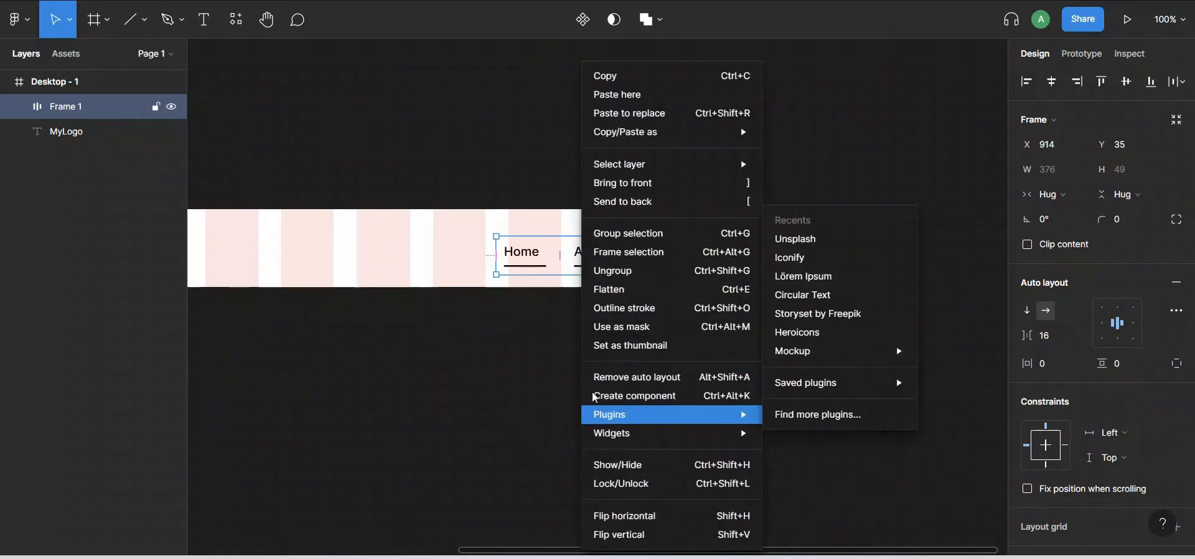
{"action": "left_click", "coordinate": [621, 272]}
{"action": "left_click", "coordinate": [582, 351]}
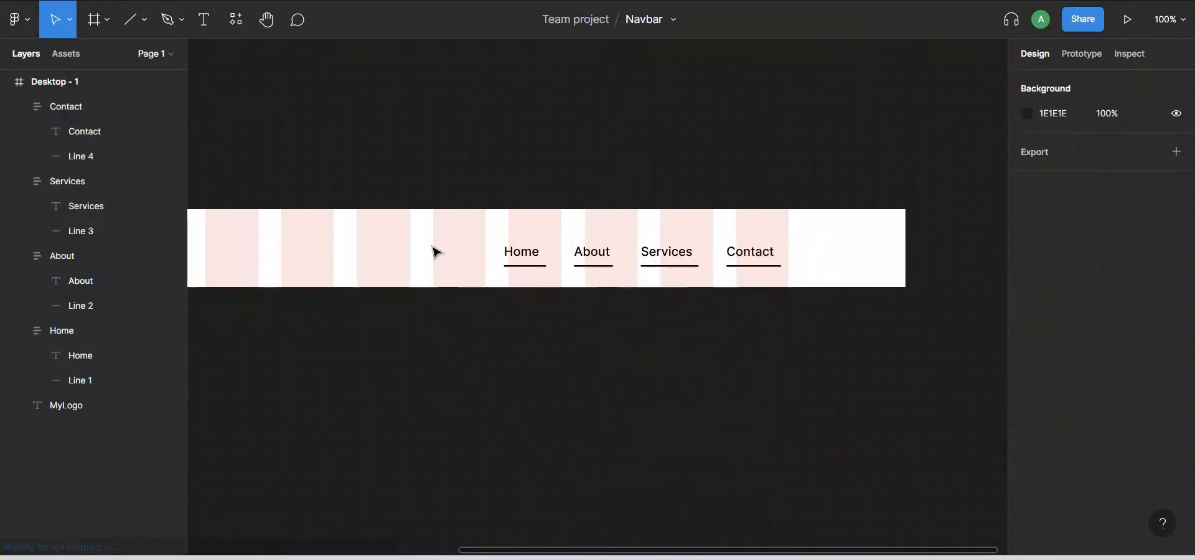
Set the MyLogo text to font size 36 and Bold weight.
{"action": "left_click_drag", "start_coordinate": [435, 252], "coordinate": [765, 244]}
{"action": "scroll", "coordinate": [436, 255], "scroll_direction": "left", "scroll_amount": 5}
{"action": "left_click", "coordinate": [472, 218]}
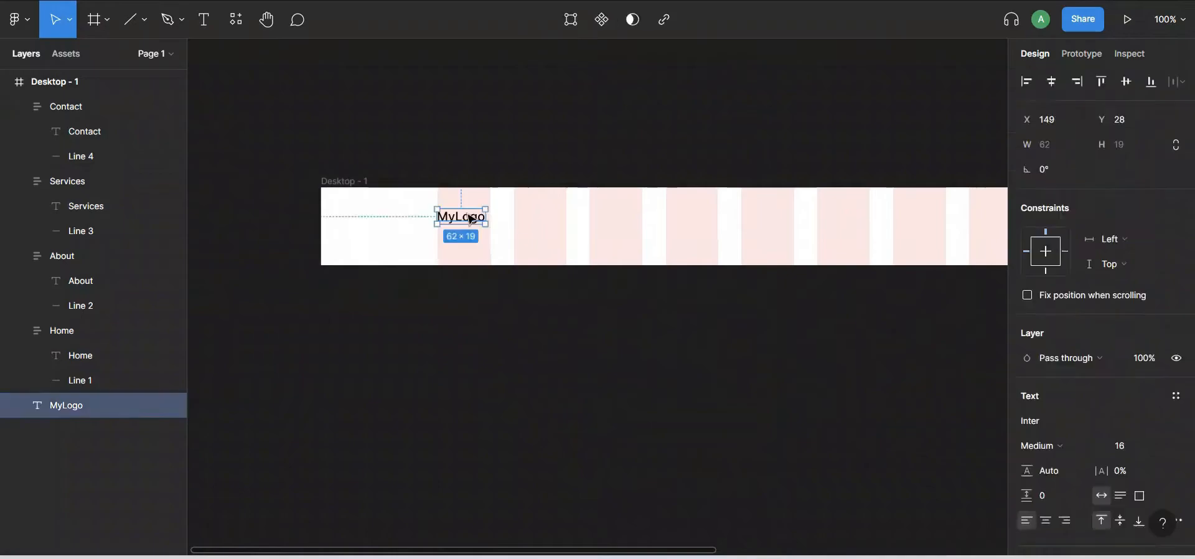
{"action": "scroll", "coordinate": [619, 379], "scroll_direction": "right", "scroll_amount": 5}
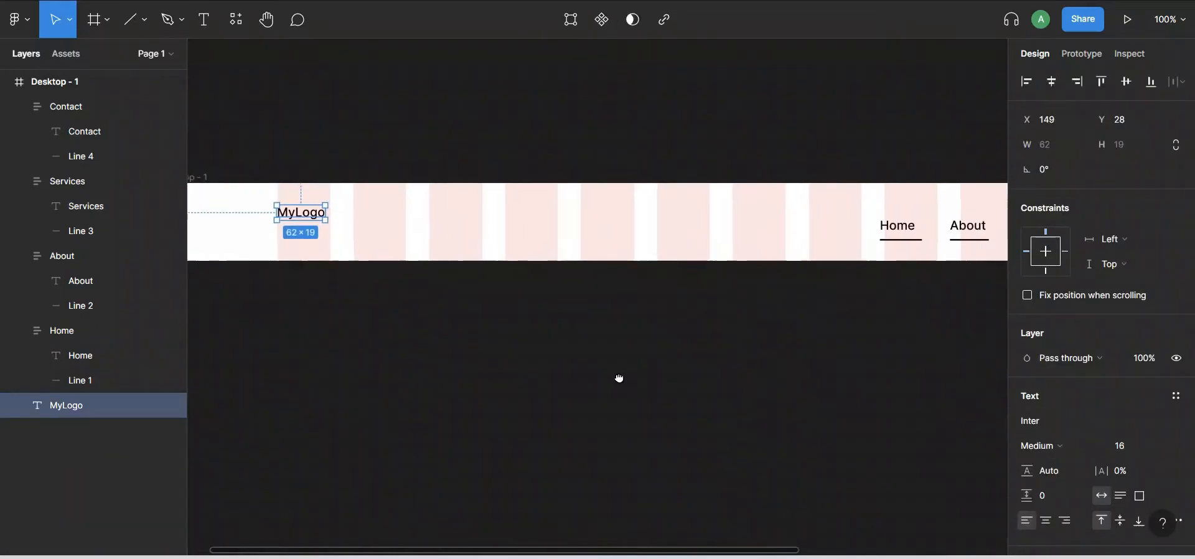
{"action": "left_click", "coordinate": [1128, 449]}
{"action": "type", "text": "36"}
{"action": "key", "text": "Return"}
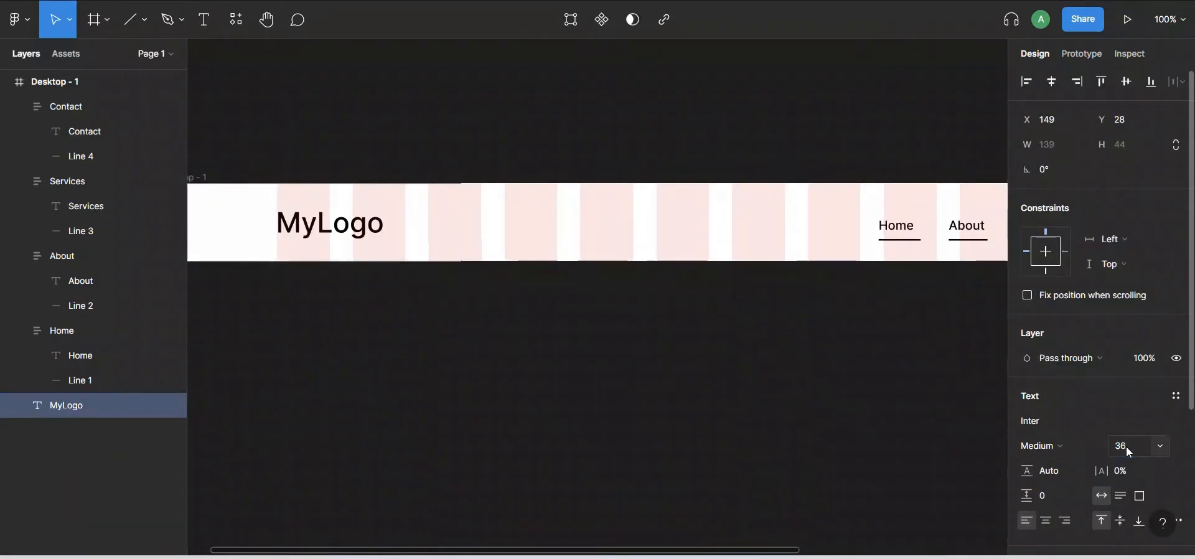
{"action": "left_click", "coordinate": [1041, 445]}
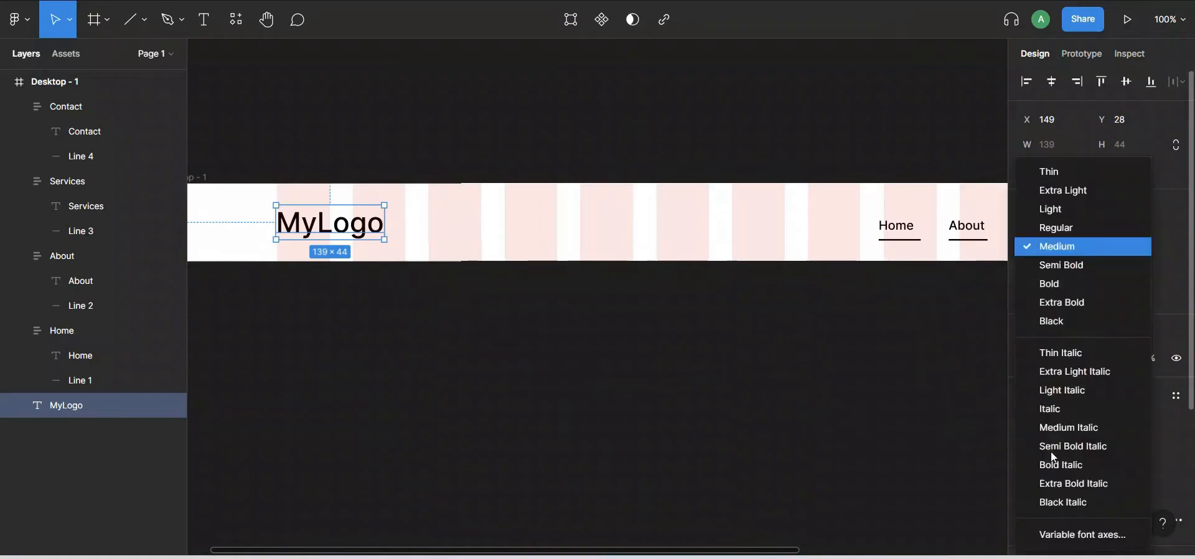
{"action": "left_click", "coordinate": [1055, 279]}
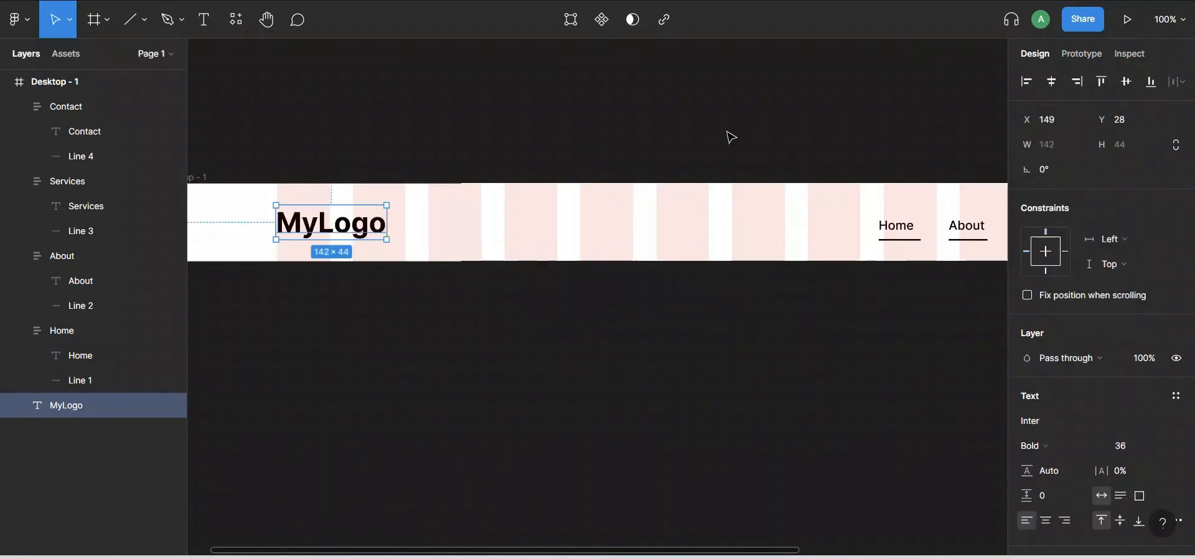
{"action": "left_click", "coordinate": [904, 232]}
{"action": "scroll", "coordinate": [769, 255], "scroll_direction": "right", "scroll_amount": 3}
{"action": "left_click", "coordinate": [769, 256], "text": "shift"}
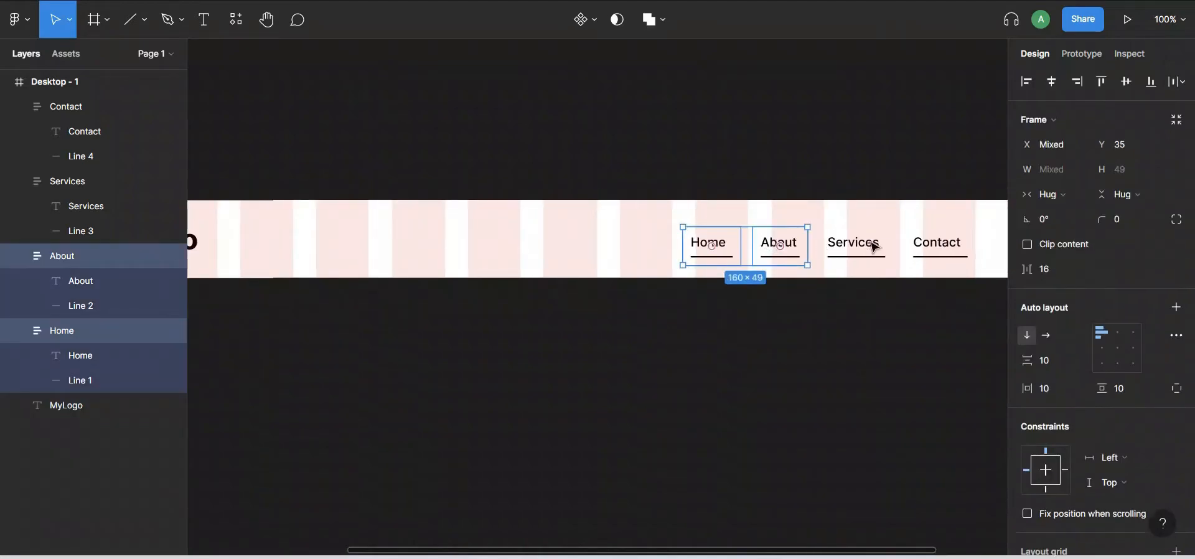
{"action": "left_click", "coordinate": [827, 244], "text": "shift"}
{"action": "left_click", "coordinate": [951, 245], "text": "shift"}
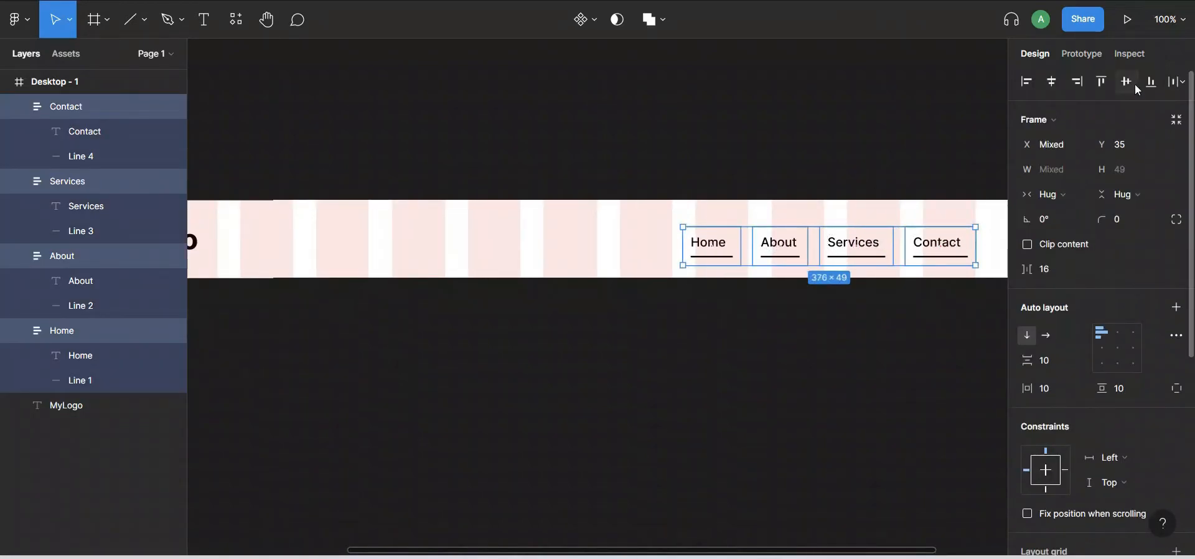
{"action": "left_click", "coordinate": [629, 370]}
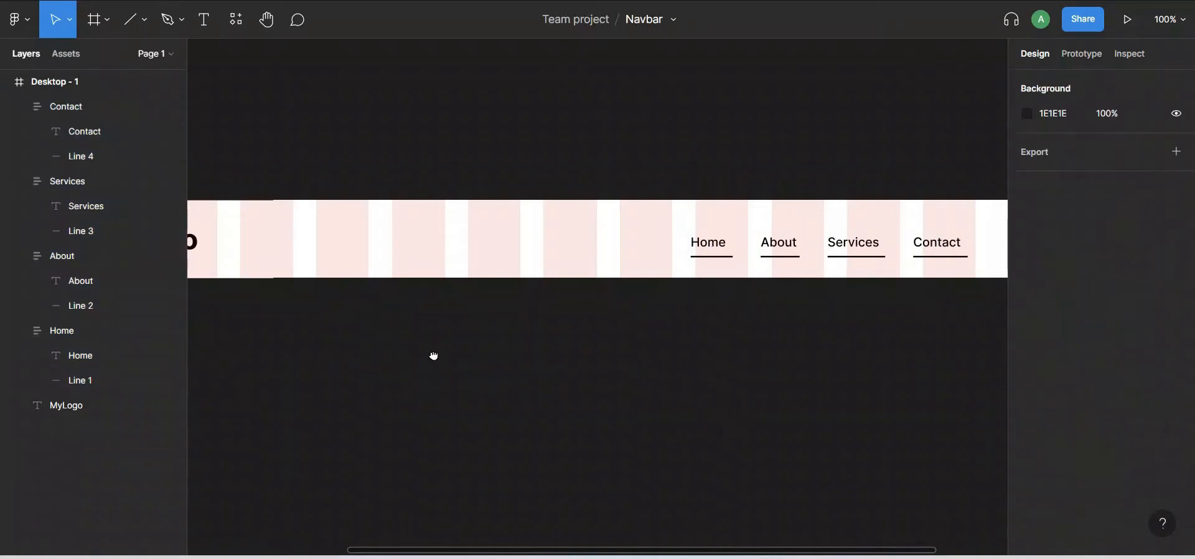
Duplicate the navbar frame three times and stack the copies evenly beneath the original, aligned at X -592.
{"action": "scroll", "coordinate": [635, 307], "scroll_direction": "left", "scroll_amount": 3}
{"action": "left_click", "coordinate": [379, 171]}
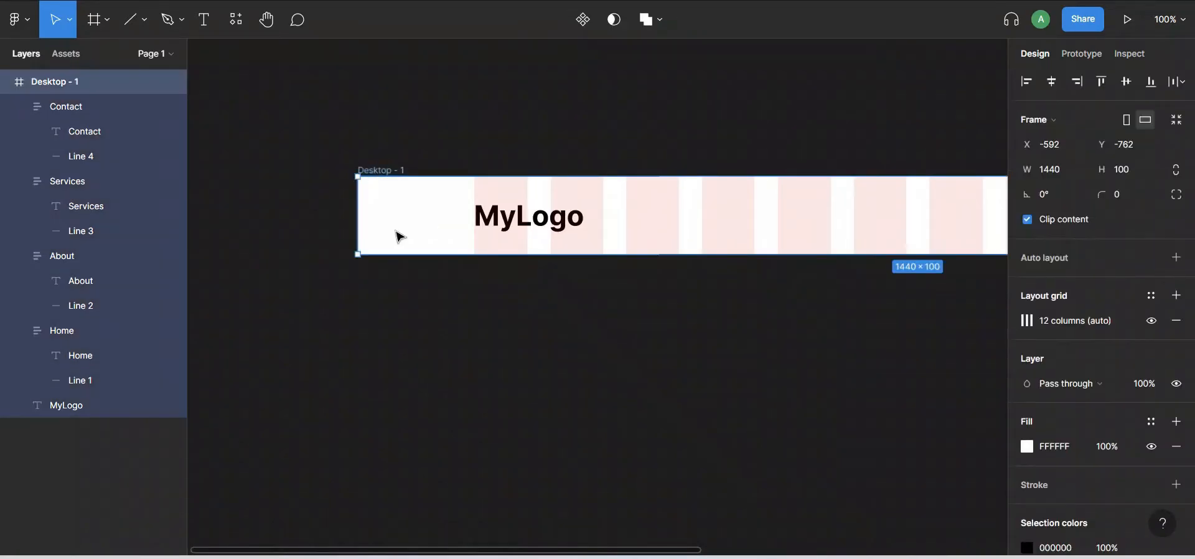
{"action": "key", "text": "ctrl+d"}
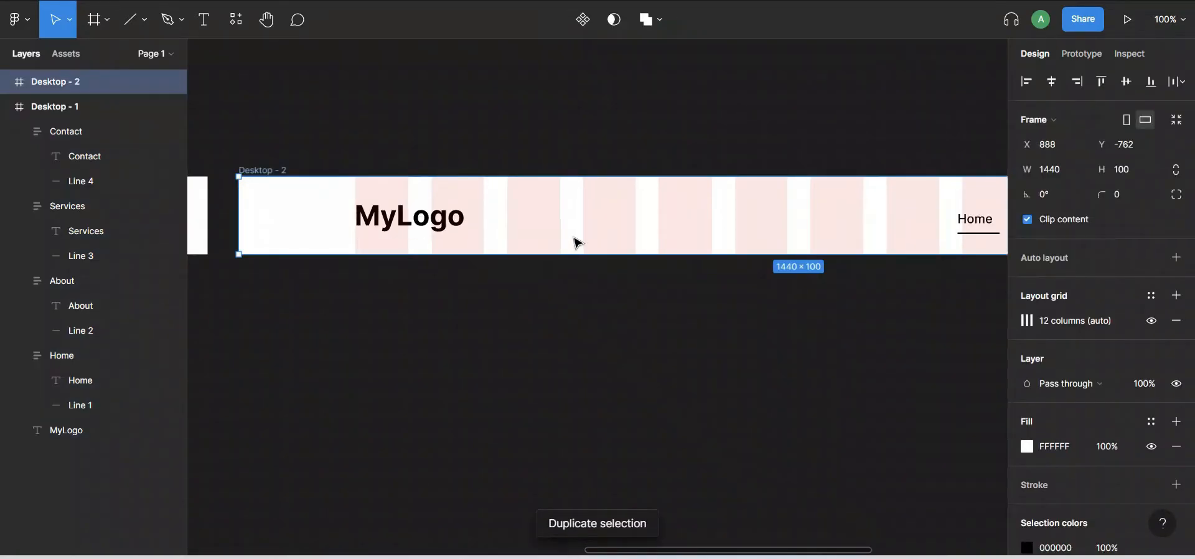
{"action": "left_click_drag", "start_coordinate": [601, 230], "coordinate": [330, 365]}
{"action": "scroll", "coordinate": [647, 222], "scroll_direction": "left", "scroll_amount": 10}
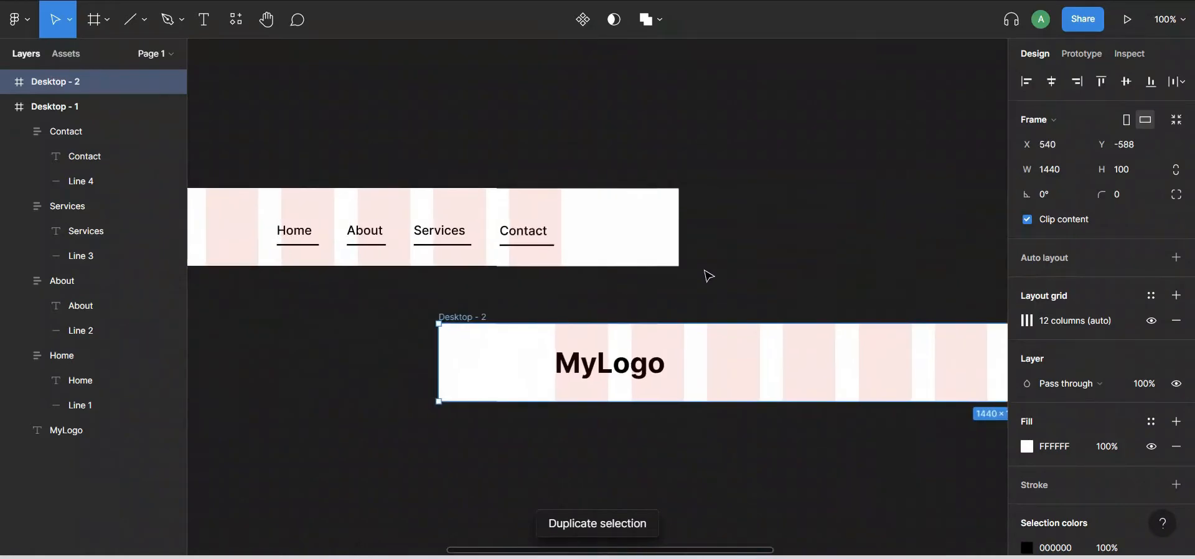
{"action": "left_click_drag", "start_coordinate": [941, 350], "coordinate": [354, 336]}
{"action": "scroll", "coordinate": [843, 403], "scroll_direction": "left", "scroll_amount": 8}
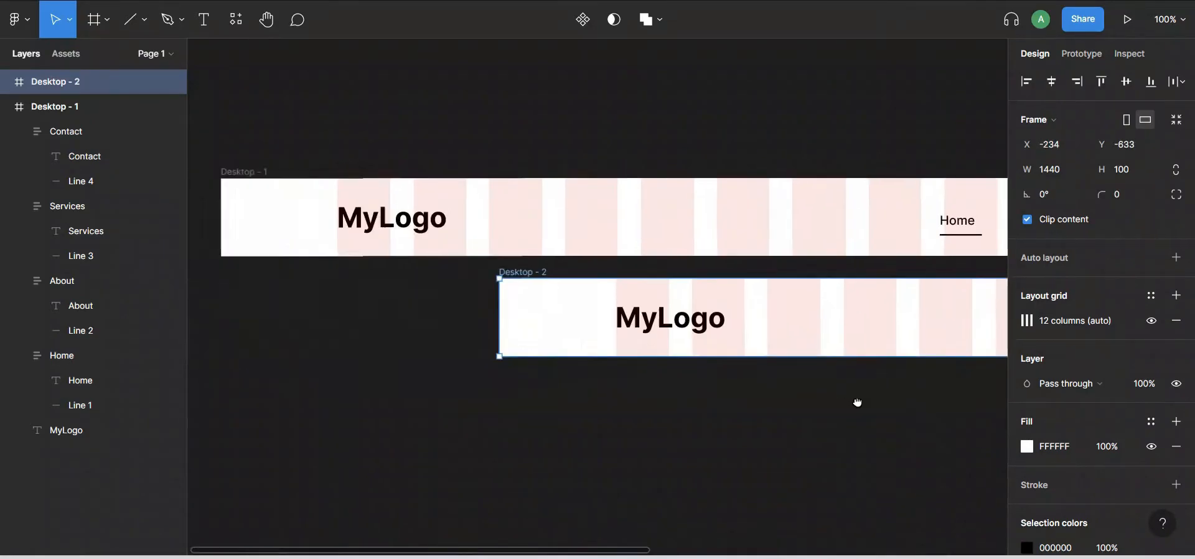
{"action": "left_click_drag", "start_coordinate": [883, 339], "coordinate": [603, 339]}
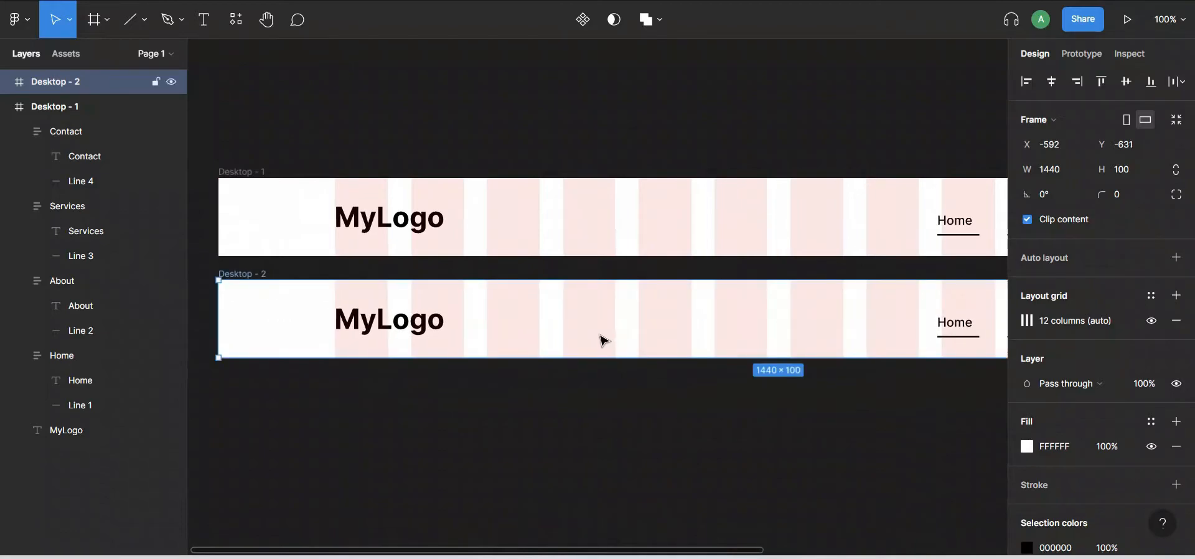
{"action": "key", "text": "ctrl+d"}
{"action": "key", "text": "ctrl+d"}
Delete the underlines beneath About, Services and Contact in the first navbar, leaving only Home underlined.
{"action": "scroll", "coordinate": [717, 435], "scroll_direction": "down", "scroll_amount": 2}
{"action": "scroll", "coordinate": [655, 409], "scroll_direction": "right", "scroll_amount": 5}
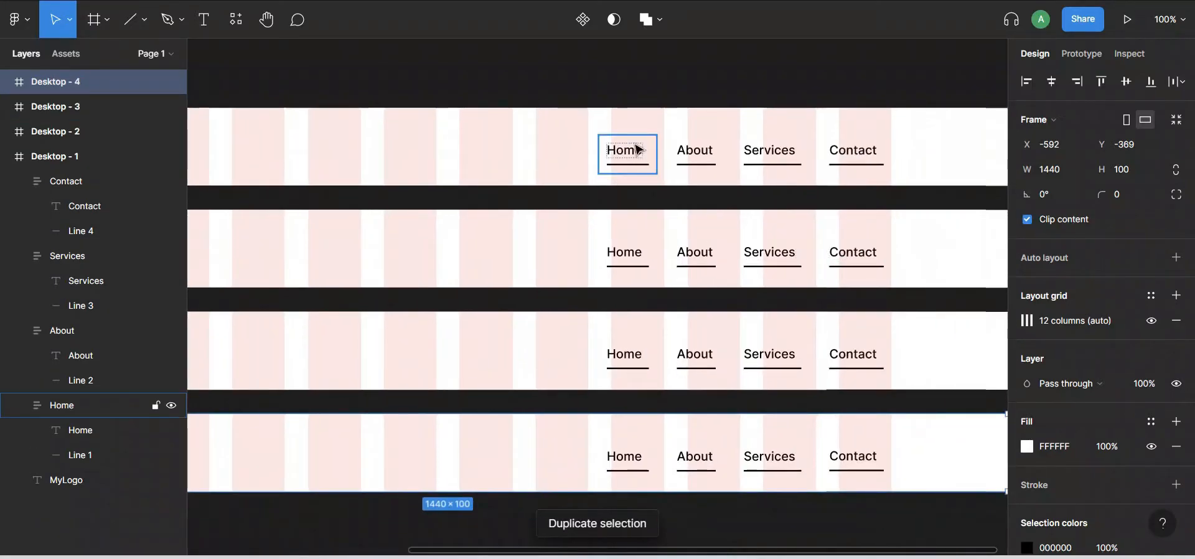
{"action": "double_click", "coordinate": [701, 159]}
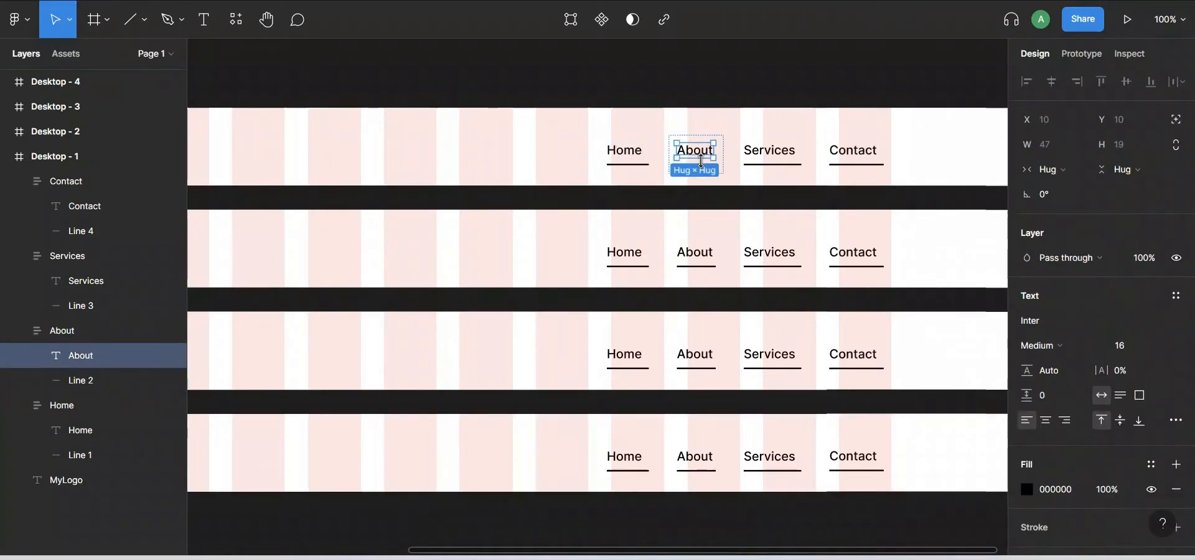
{"action": "left_click", "coordinate": [95, 379]}
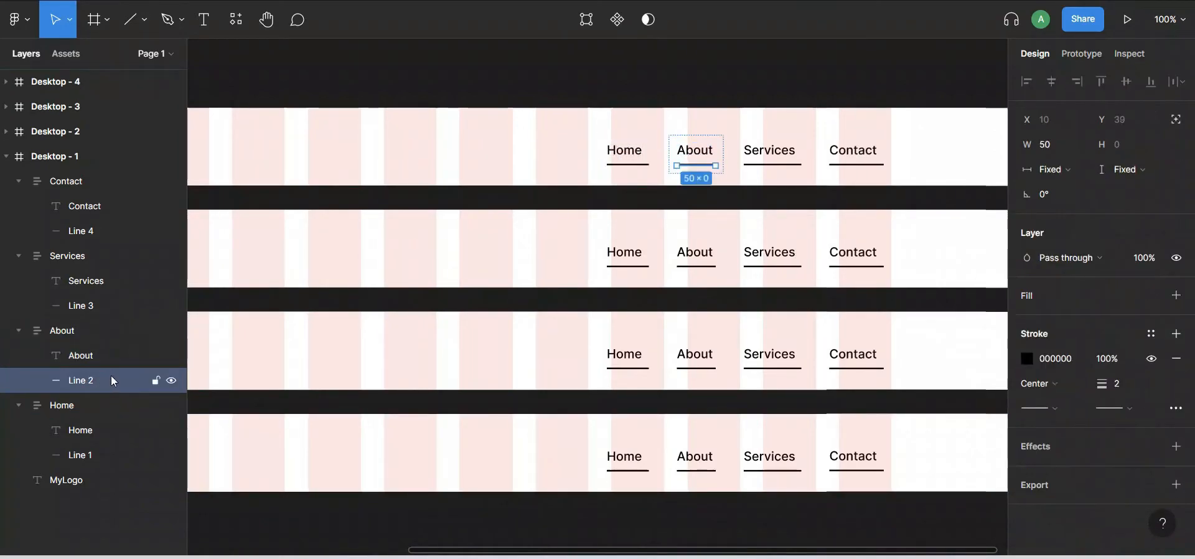
{"action": "key", "text": "Delete"}
{"action": "left_click", "coordinate": [108, 305]}
{"action": "key", "text": "Delete"}
{"action": "left_click", "coordinate": [106, 235]}
{"action": "key", "text": "Delete"}
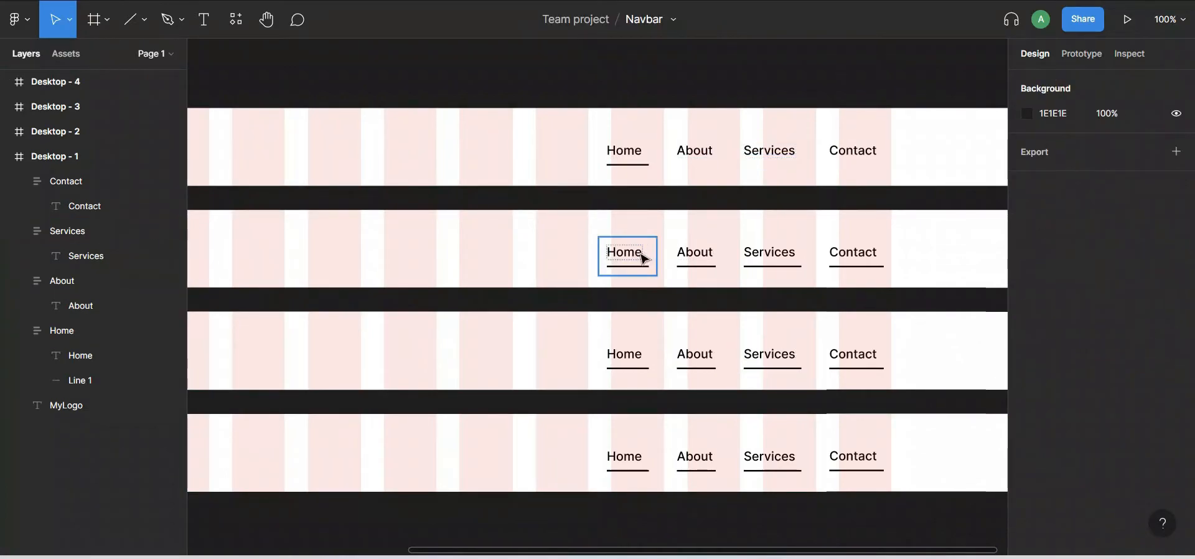
Delete the underlines beneath Home, Services and Contact in the second navbar, leaving only About underlined.
{"action": "left_click", "coordinate": [614, 261]}
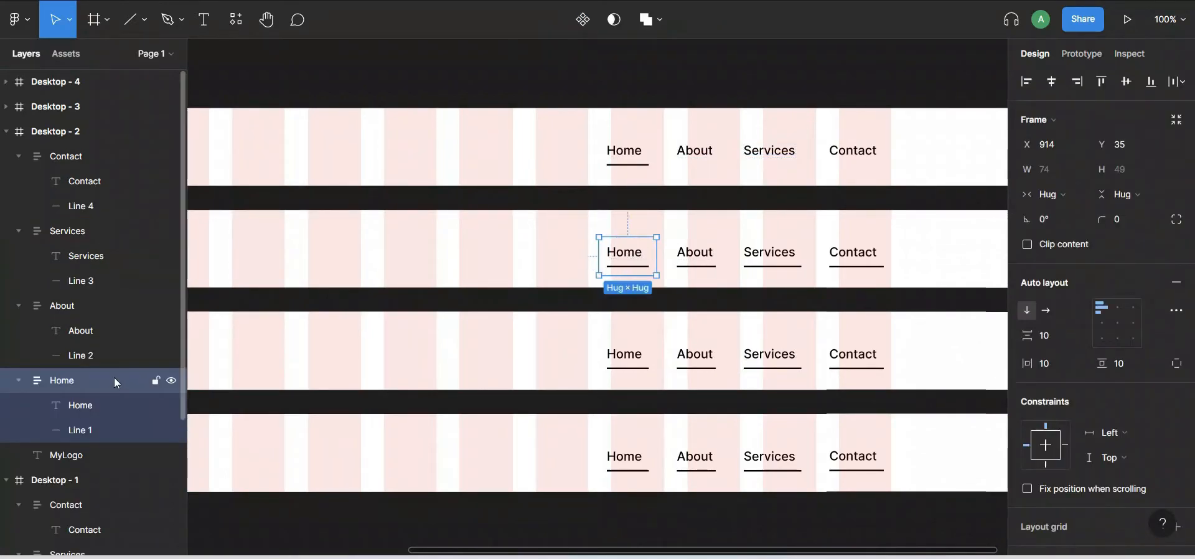
{"action": "left_click", "coordinate": [60, 430]}
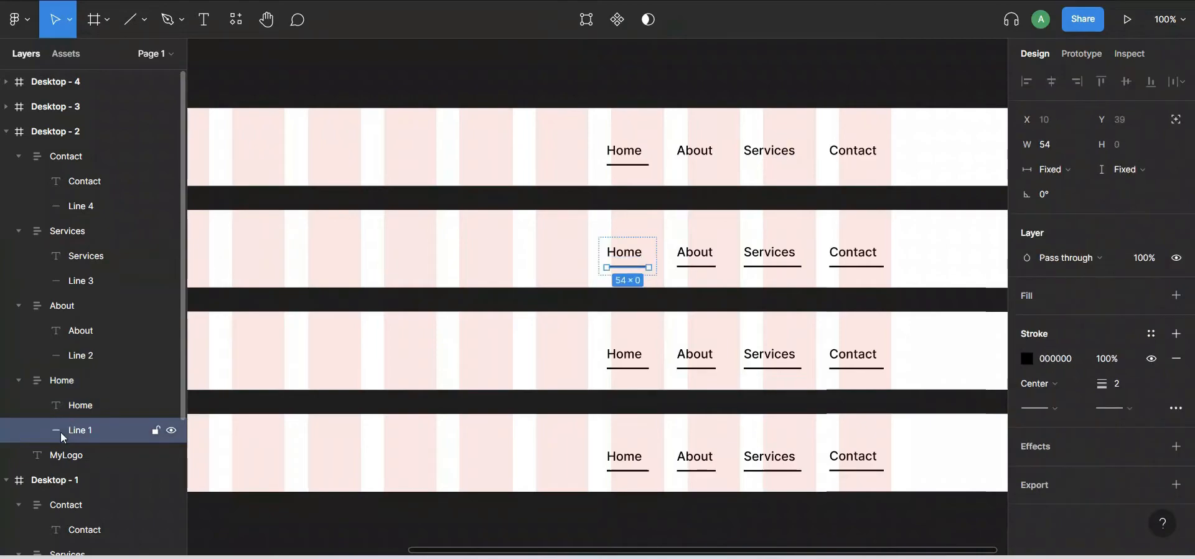
{"action": "key", "text": "Delete"}
{"action": "left_click", "coordinate": [87, 281]}
{"action": "key", "text": "Delete"}
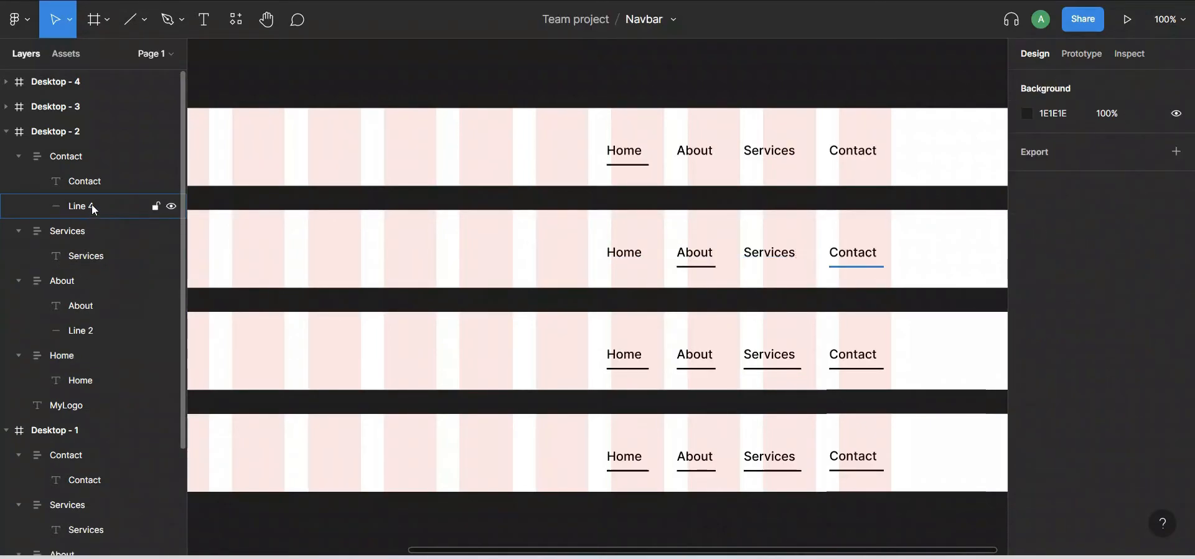
{"action": "left_click", "coordinate": [91, 206]}
{"action": "key", "text": "Delete"}
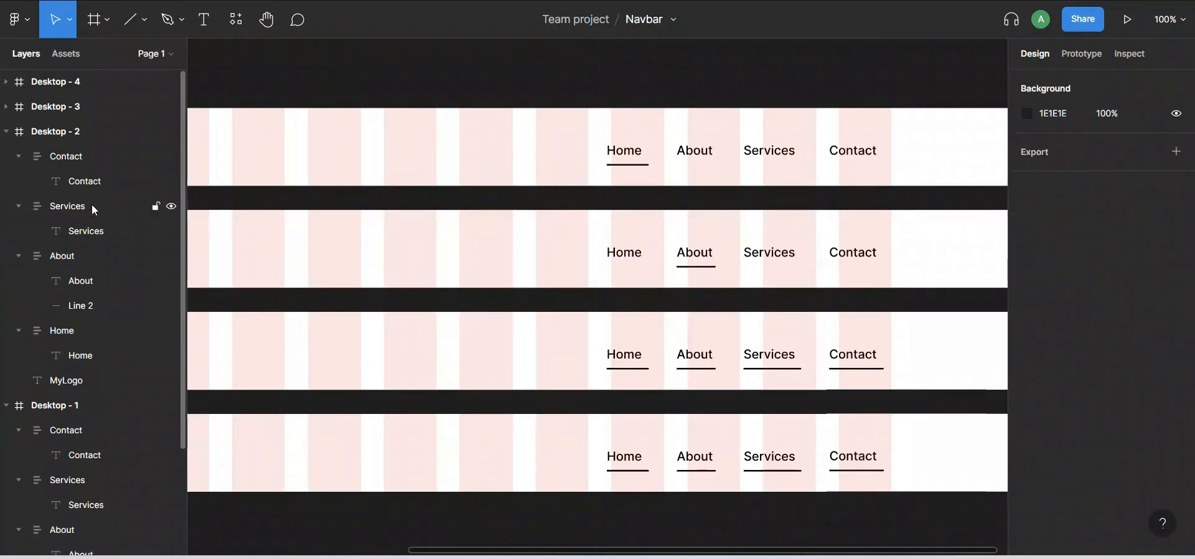
Delete the underlines beneath Home, About and Contact in the third navbar, leaving only Services underlined.
{"action": "left_click", "coordinate": [625, 366]}
{"action": "left_click", "coordinate": [71, 406]}
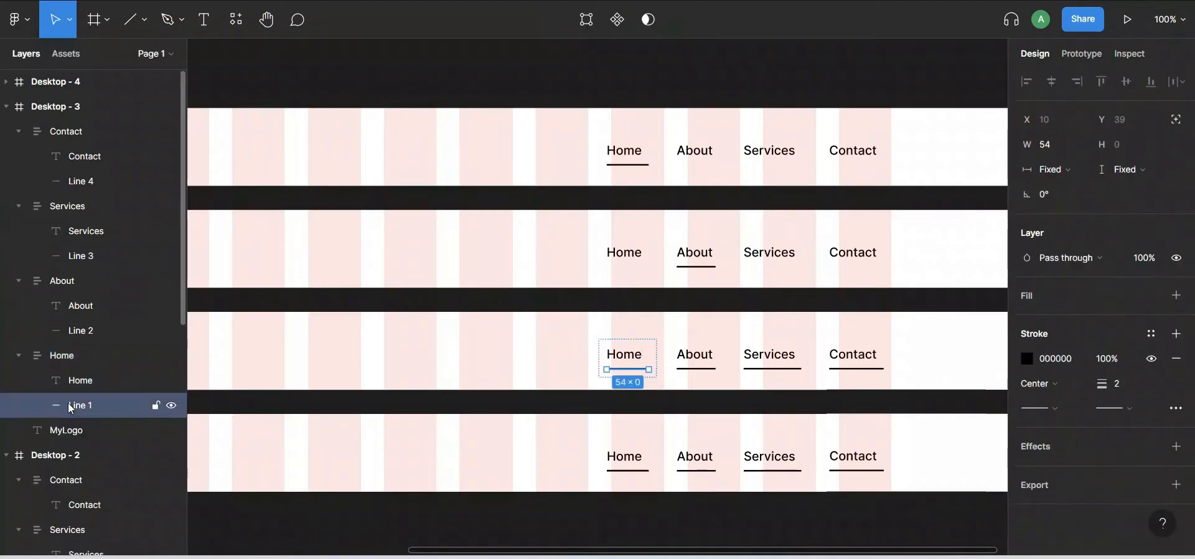
{"action": "key", "text": "Delete"}
{"action": "left_click", "coordinate": [76, 329]}
{"action": "key", "text": "Delete"}
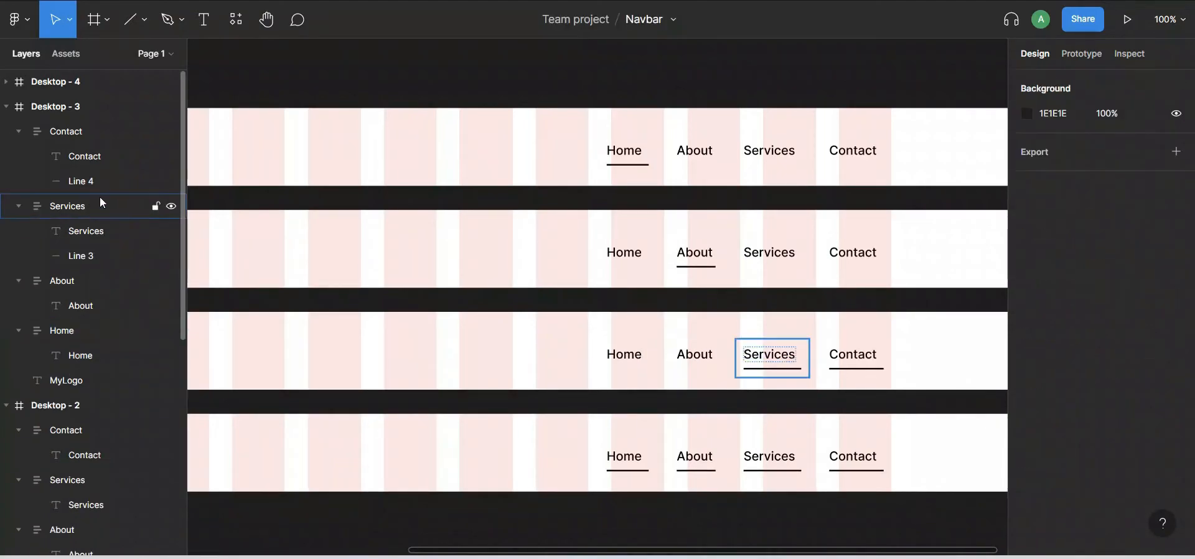
{"action": "left_click", "coordinate": [94, 181]}
{"action": "key", "text": "Delete"}
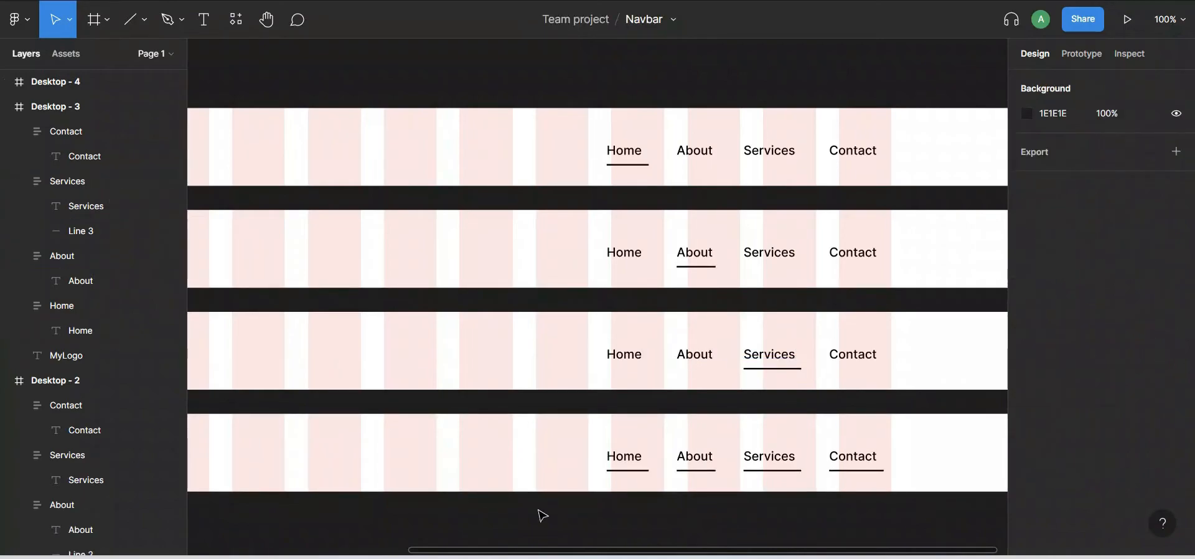
Delete the underlines beneath Home, About and Services in the fourth navbar, leaving only Contact underlined.
{"action": "left_click", "coordinate": [629, 458]}
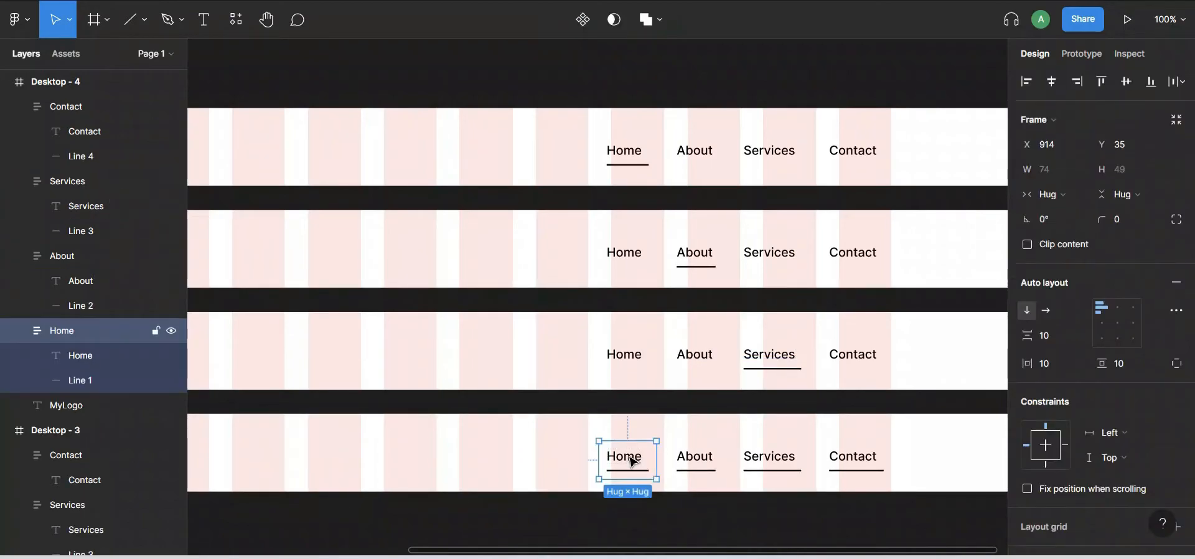
{"action": "left_click", "coordinate": [65, 377]}
{"action": "key", "text": "Delete"}
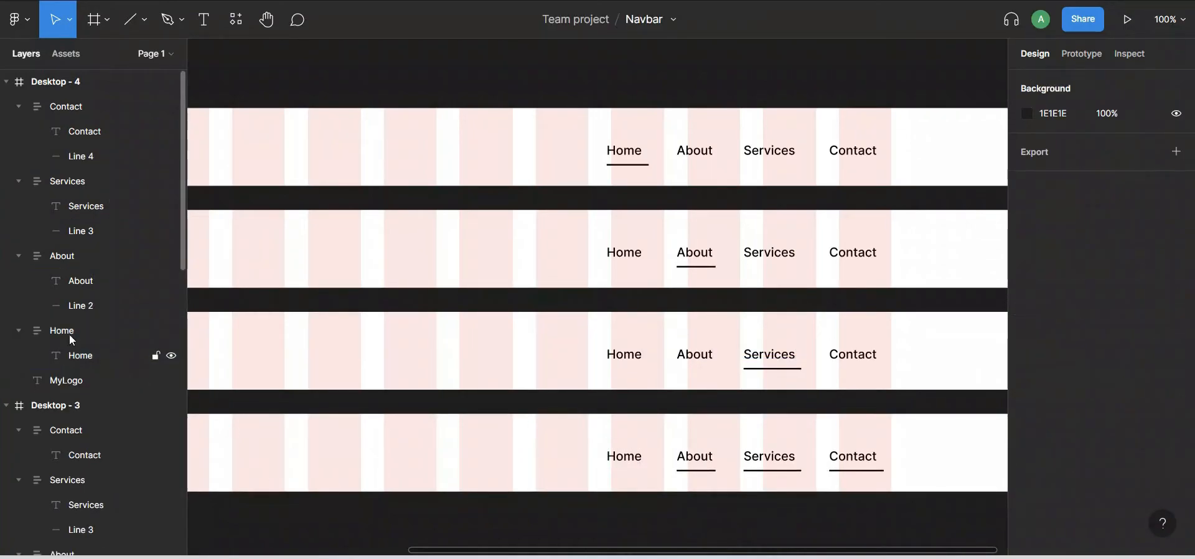
{"action": "left_click", "coordinate": [83, 305]}
{"action": "key", "text": "Delete"}
{"action": "left_click", "coordinate": [90, 231]}
{"action": "key", "text": "Delete"}
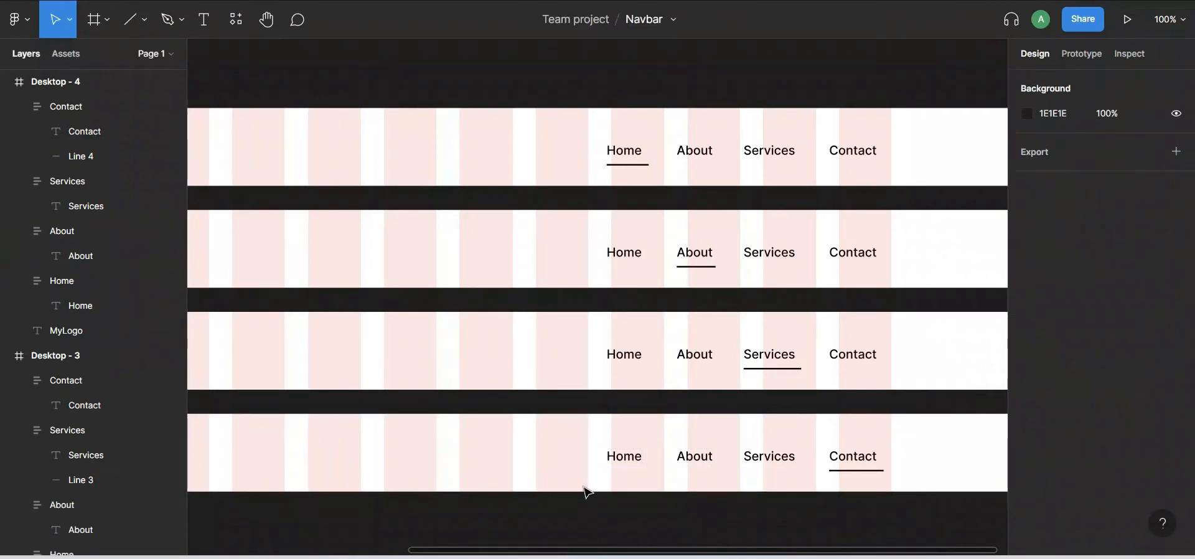
Link About in the first navbar to Desktop - 2 on click, using Smart animate, Ease out and 800ms.
{"action": "key", "text": "minus"}
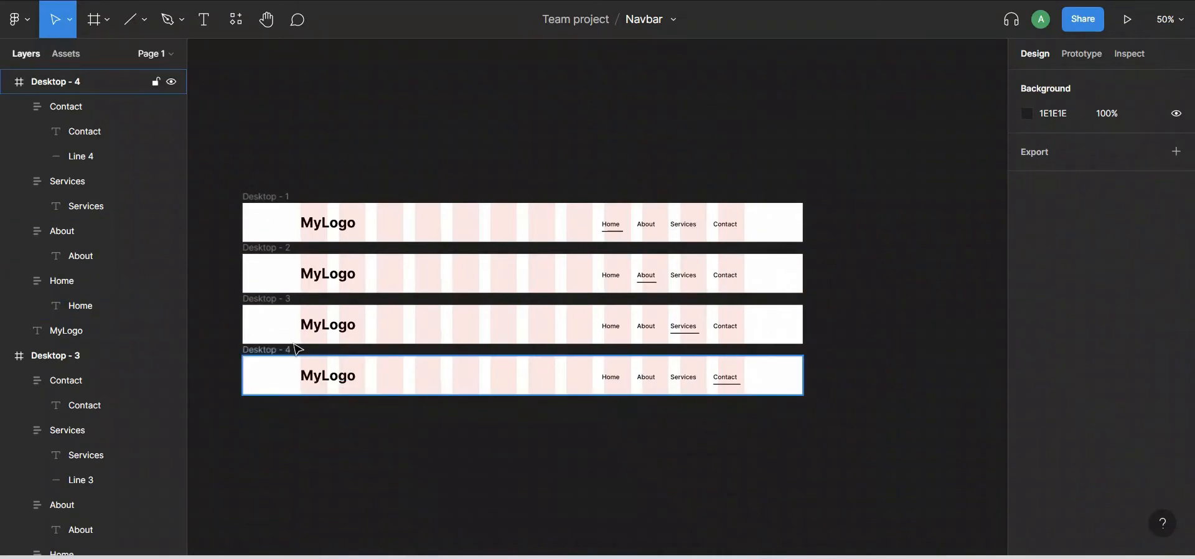
{"action": "left_click", "coordinate": [266, 197]}
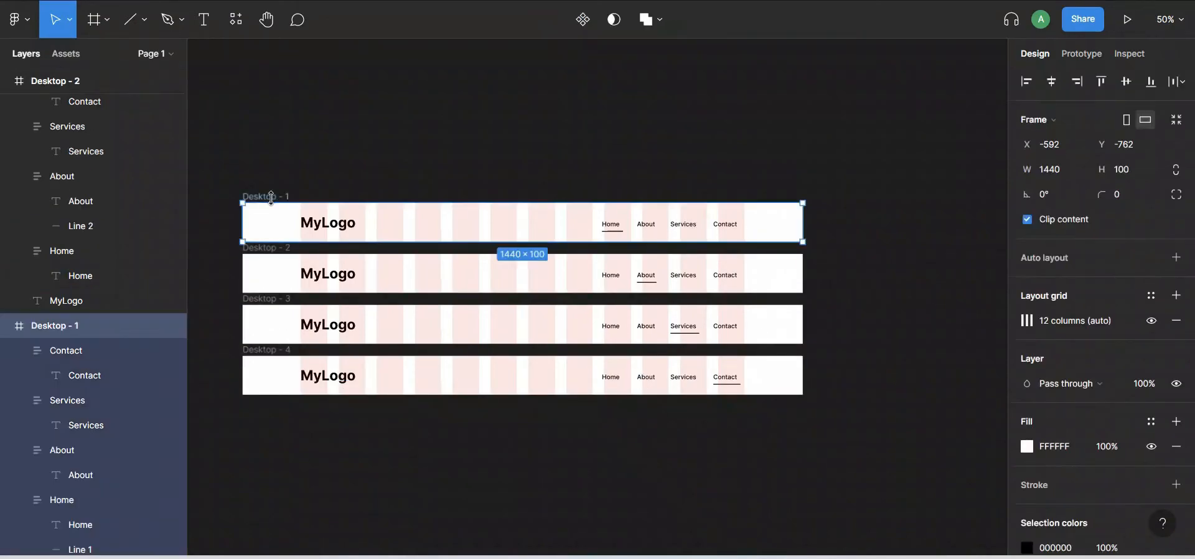
{"action": "left_click", "coordinate": [1081, 54]}
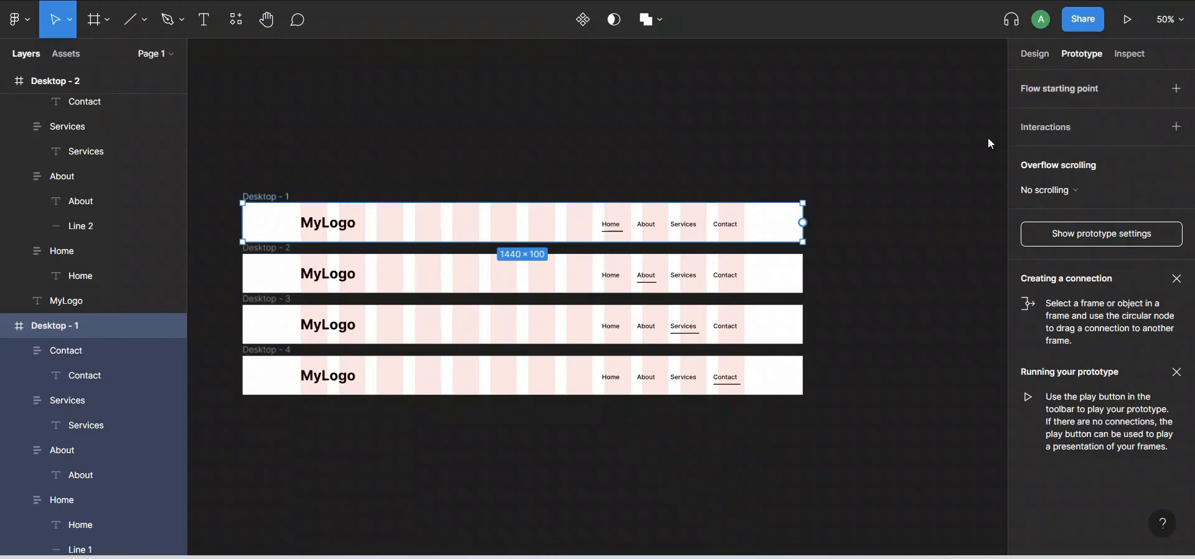
{"action": "left_click", "coordinate": [624, 232]}
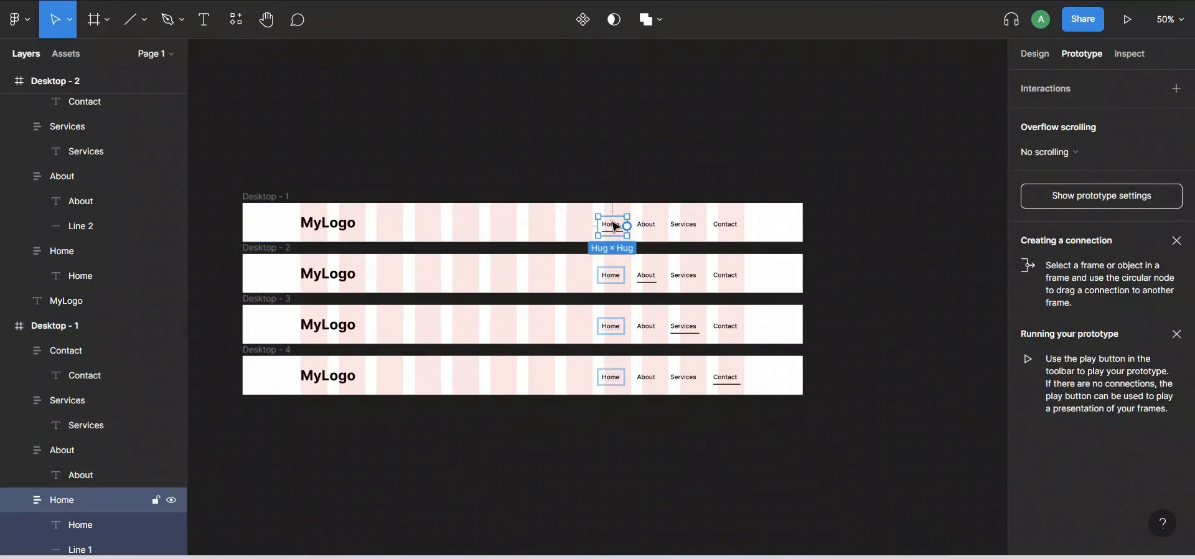
{"action": "left_click", "coordinate": [656, 228]}
{"action": "left_click_drag", "start_coordinate": [659, 224], "coordinate": [674, 275]}
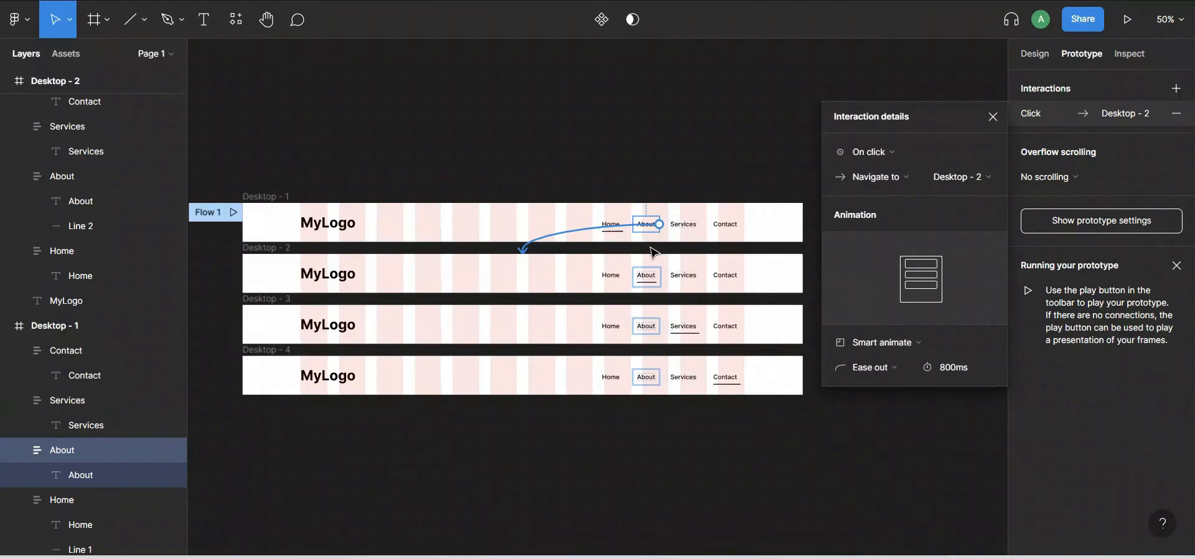
Link About in the third and fourth navbars to Desktop - 2 with on-click prototype connections.
{"action": "left_click", "coordinate": [650, 325]}
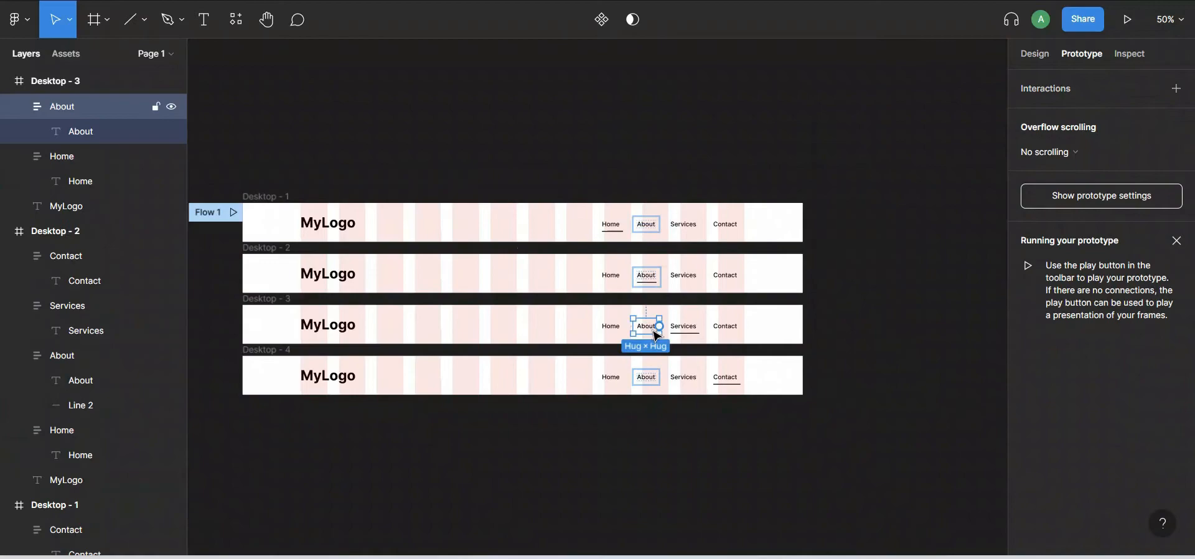
{"action": "left_click_drag", "start_coordinate": [659, 325], "coordinate": [664, 283]}
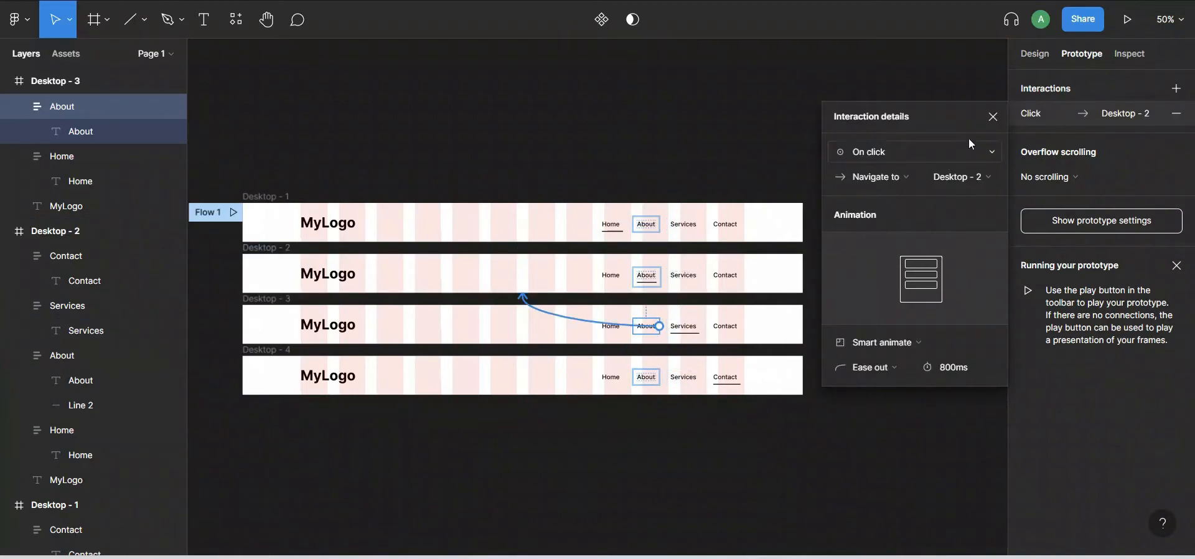
{"action": "left_click", "coordinate": [989, 121]}
{"action": "left_click", "coordinate": [654, 377]}
{"action": "left_click_drag", "start_coordinate": [660, 381], "coordinate": [616, 284]}
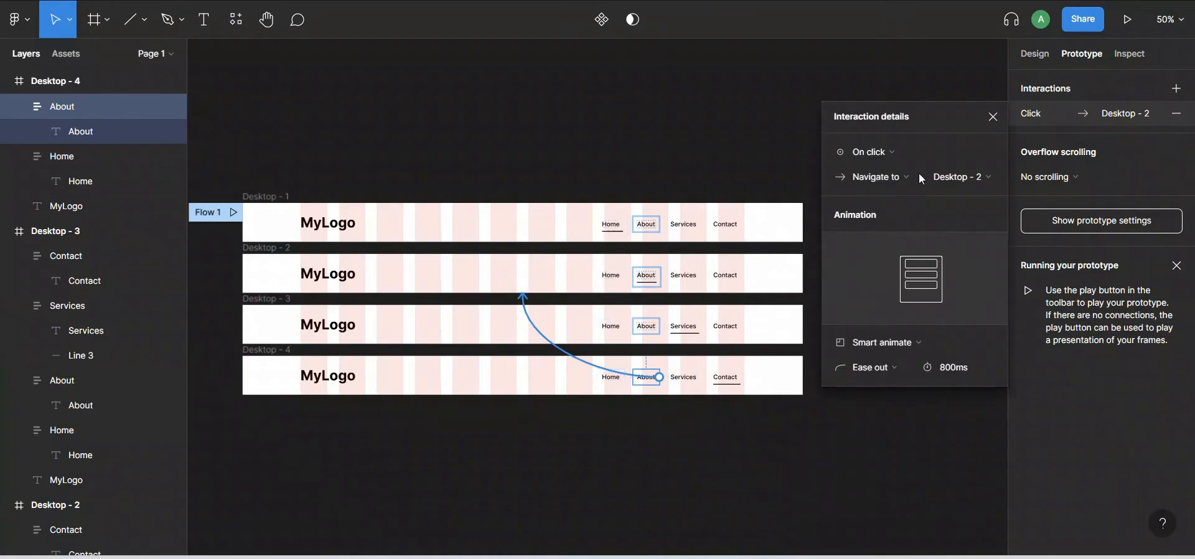
{"action": "left_click", "coordinate": [992, 116]}
Link Services in the first, second and fourth navbars to Desktop - 3 with on-click prototype connections.
{"action": "left_click", "coordinate": [683, 224]}
{"action": "left_click_drag", "start_coordinate": [701, 225], "coordinate": [685, 323]}
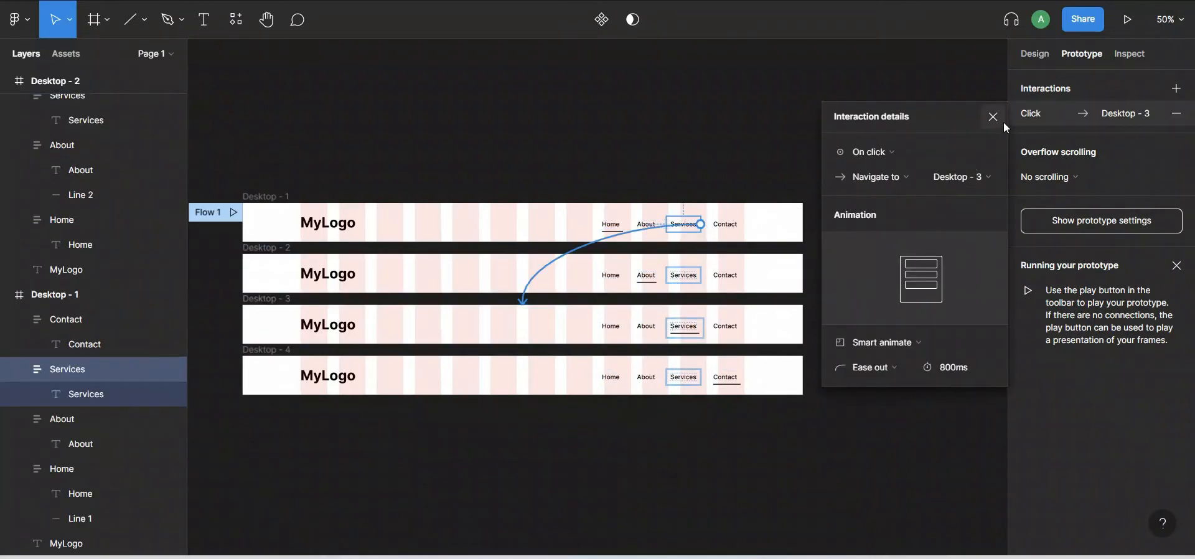
{"action": "left_click", "coordinate": [992, 116]}
{"action": "left_click", "coordinate": [683, 274]}
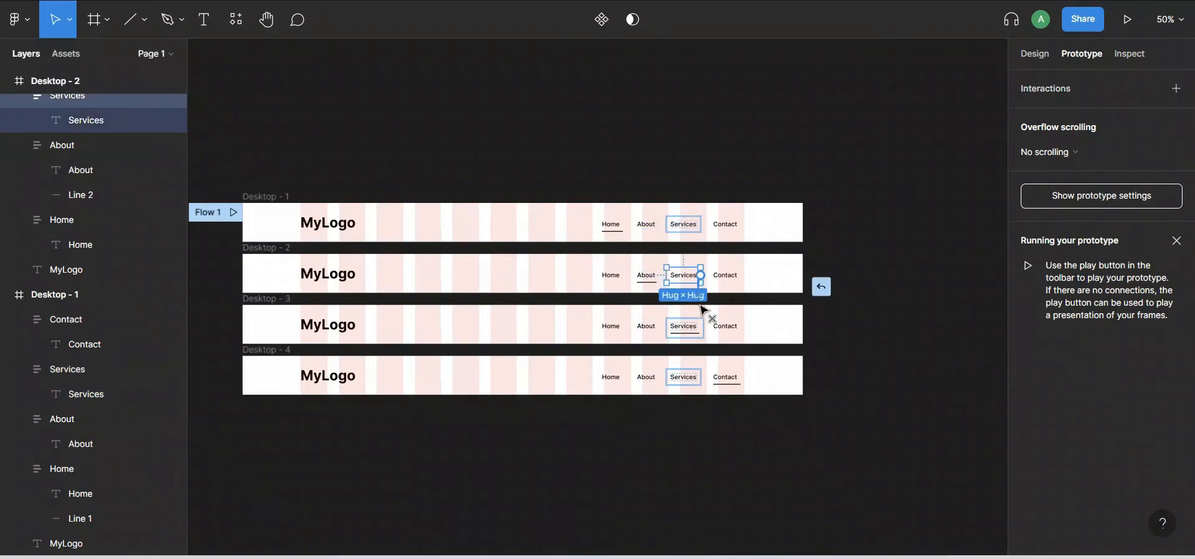
{"action": "left_click_drag", "start_coordinate": [702, 308], "coordinate": [685, 324]}
{"action": "left_click", "coordinate": [992, 116]}
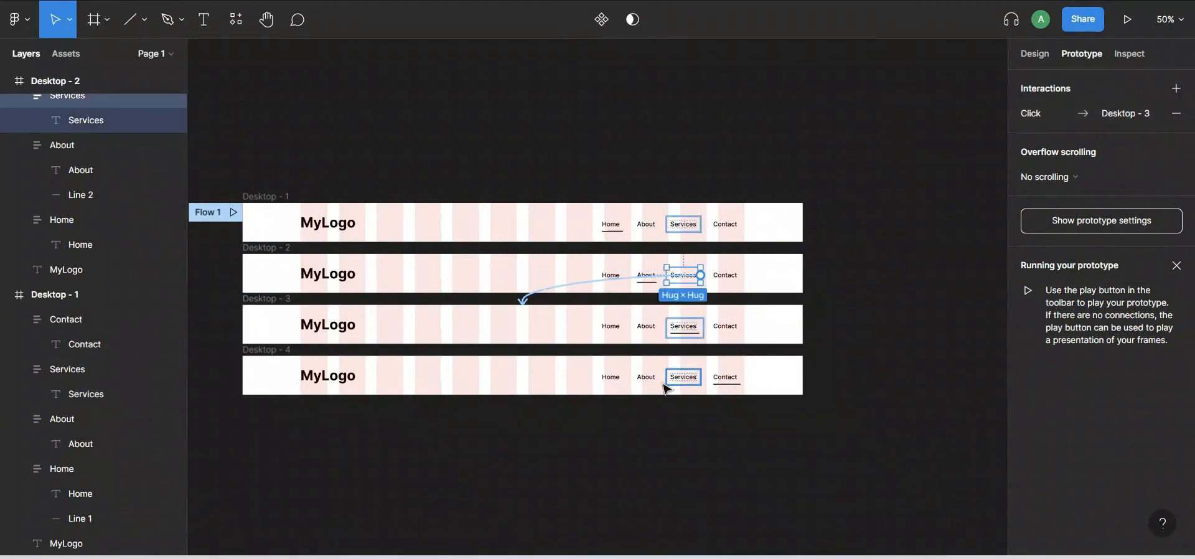
{"action": "left_click", "coordinate": [683, 376]}
{"action": "left_click_drag", "start_coordinate": [700, 377], "coordinate": [685, 323]}
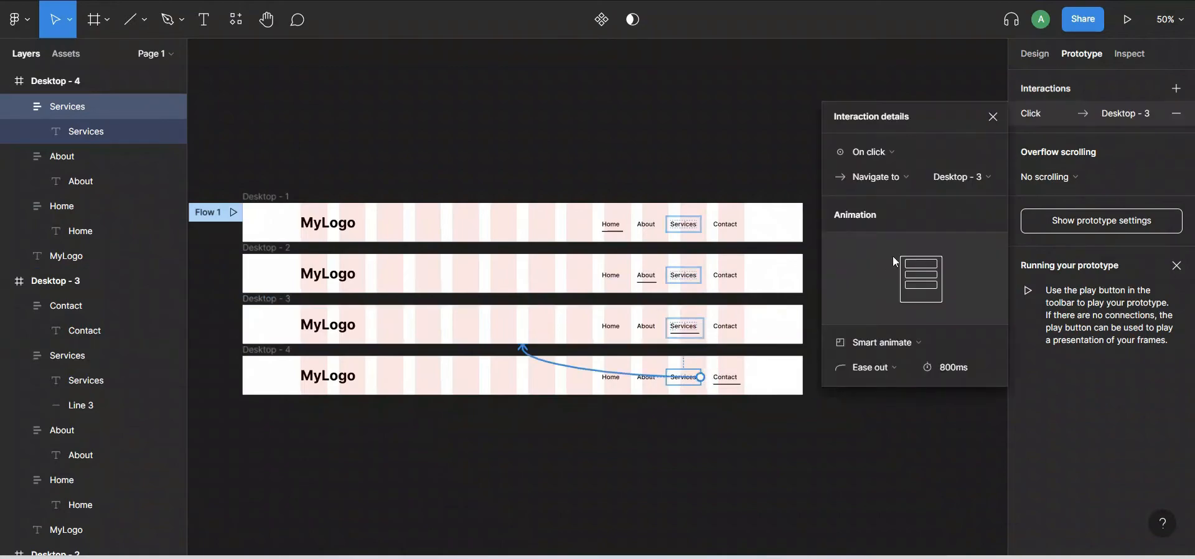
{"action": "left_click", "coordinate": [992, 117]}
Link Contact in the first, second and third navbars to Desktop - 4 with on-click prototype connections.
{"action": "left_click", "coordinate": [732, 229]}
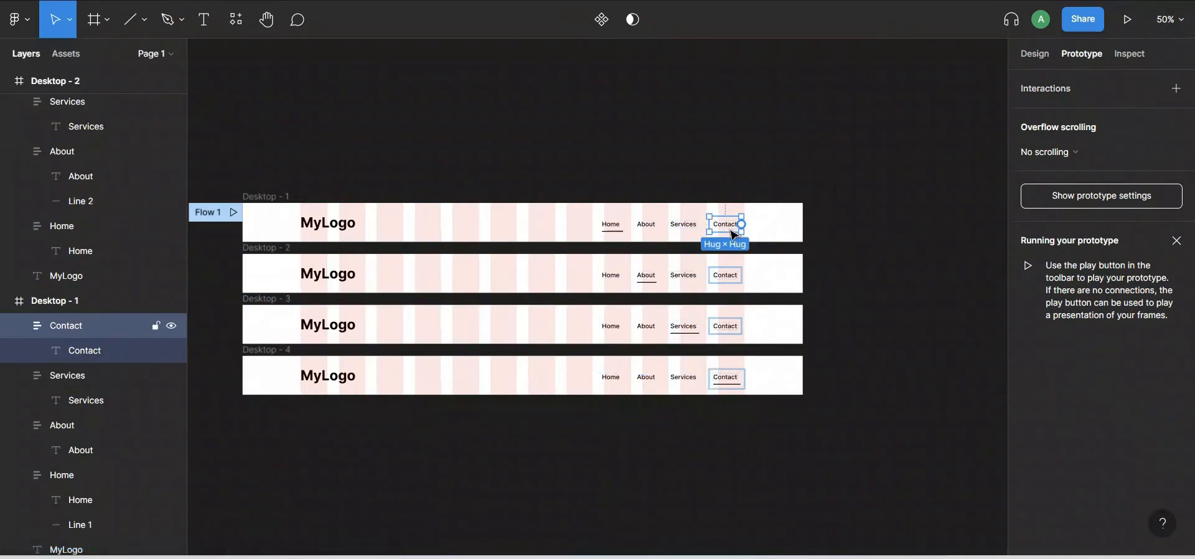
{"action": "left_click_drag", "start_coordinate": [741, 224], "coordinate": [511, 373]}
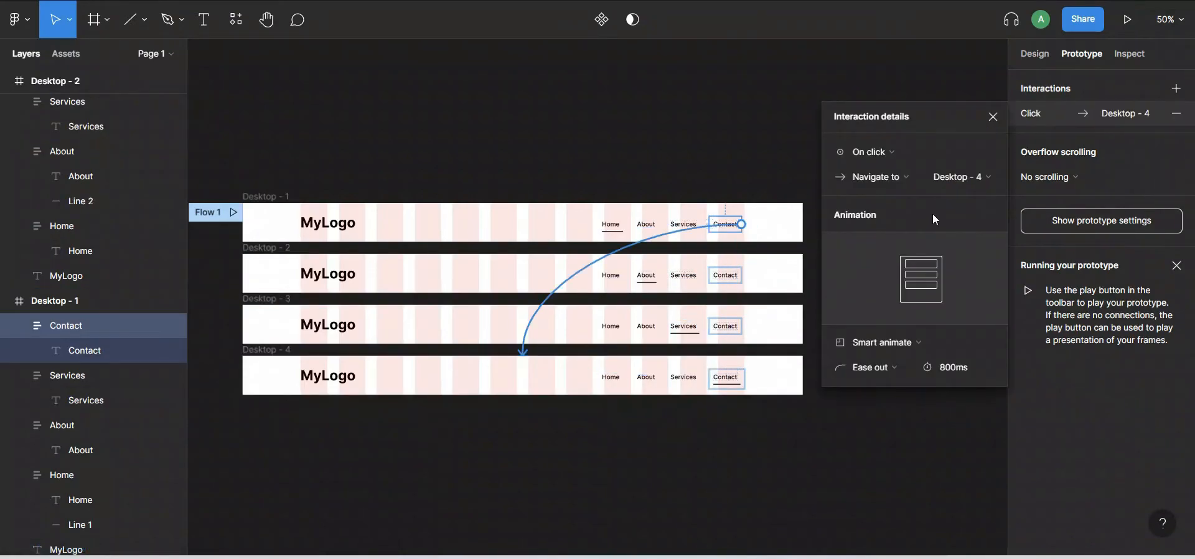
{"action": "left_click", "coordinate": [993, 116]}
{"action": "left_click", "coordinate": [740, 277]}
{"action": "left_click_drag", "start_coordinate": [741, 274], "coordinate": [740, 377]}
{"action": "left_click", "coordinate": [993, 117]}
{"action": "left_click", "coordinate": [738, 324]}
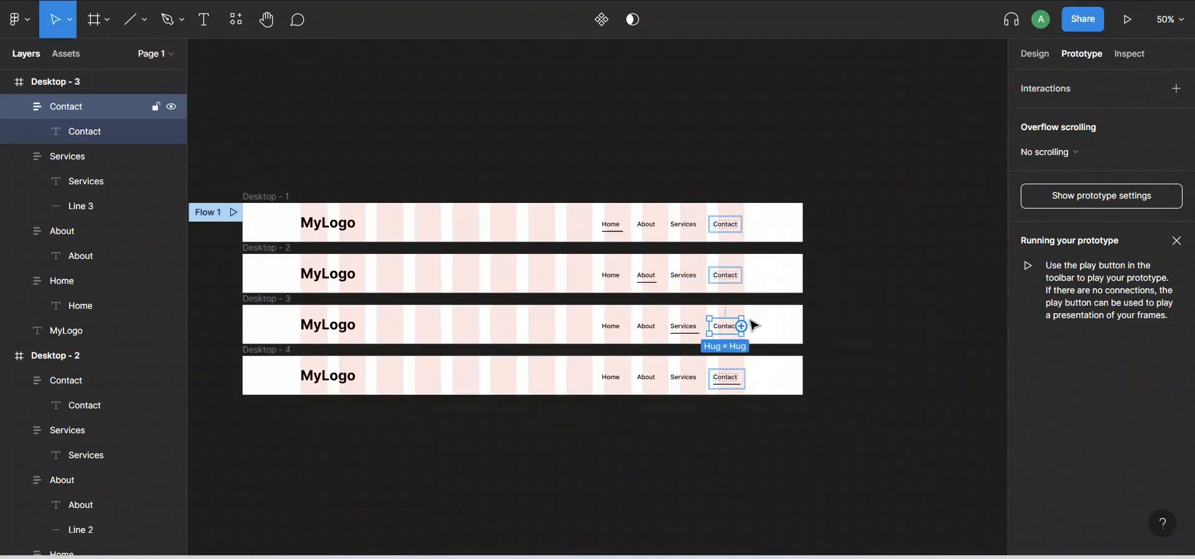
{"action": "left_click_drag", "start_coordinate": [741, 325], "coordinate": [738, 375]}
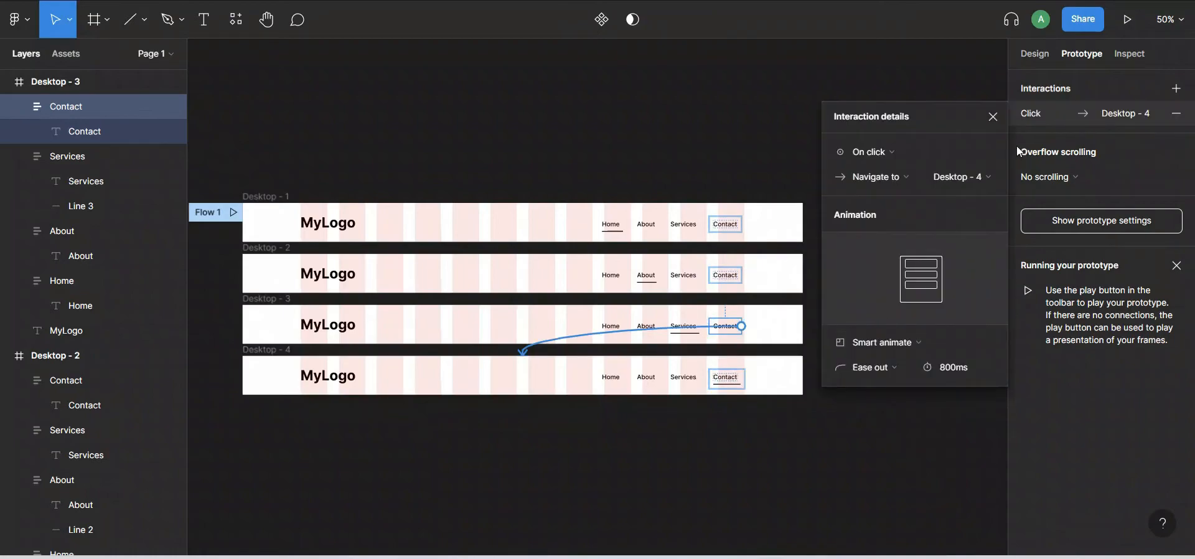
{"action": "left_click", "coordinate": [993, 117]}
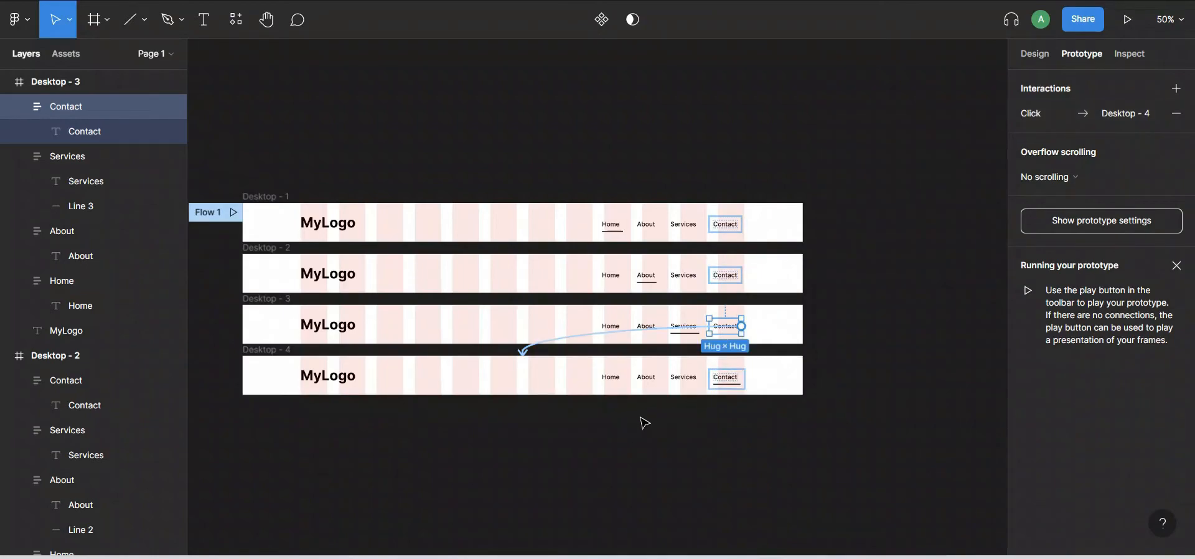
Recolor the Home link and its underline in the first navbar to purple 743BEC.
{"action": "key", "text": "ctrl+plus"}
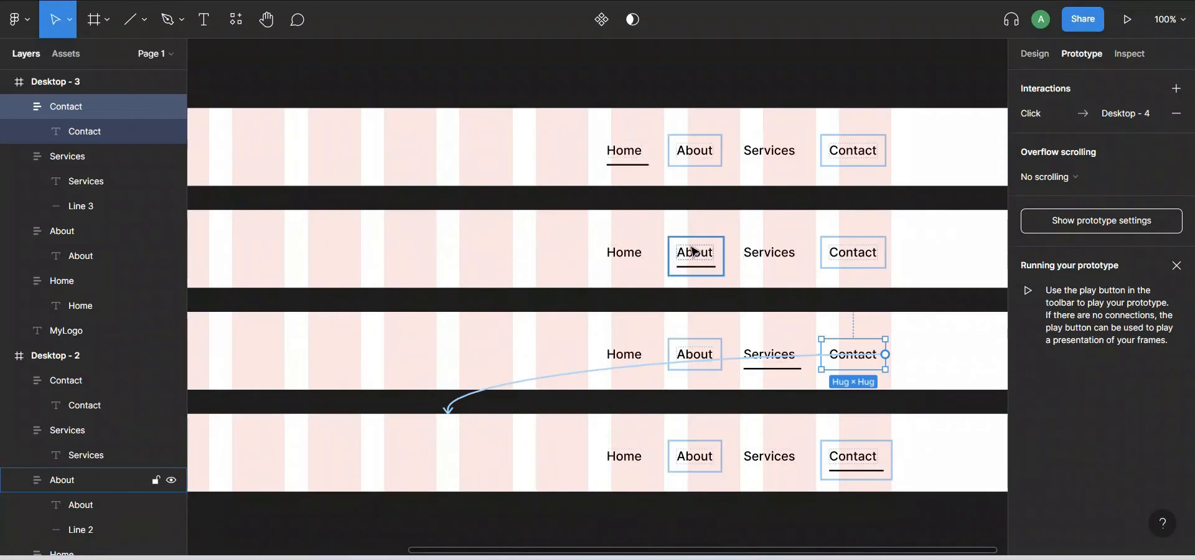
{"action": "left_click", "coordinate": [619, 153]}
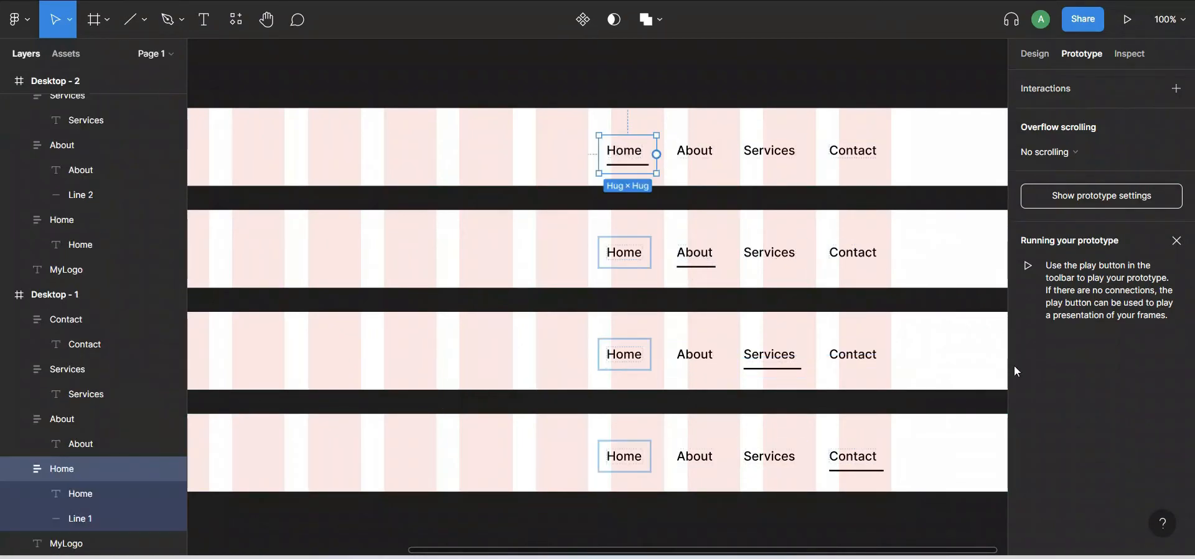
{"action": "left_click", "coordinate": [1034, 56]}
{"action": "scroll", "coordinate": [1062, 443], "scroll_direction": "down", "scroll_amount": 5}
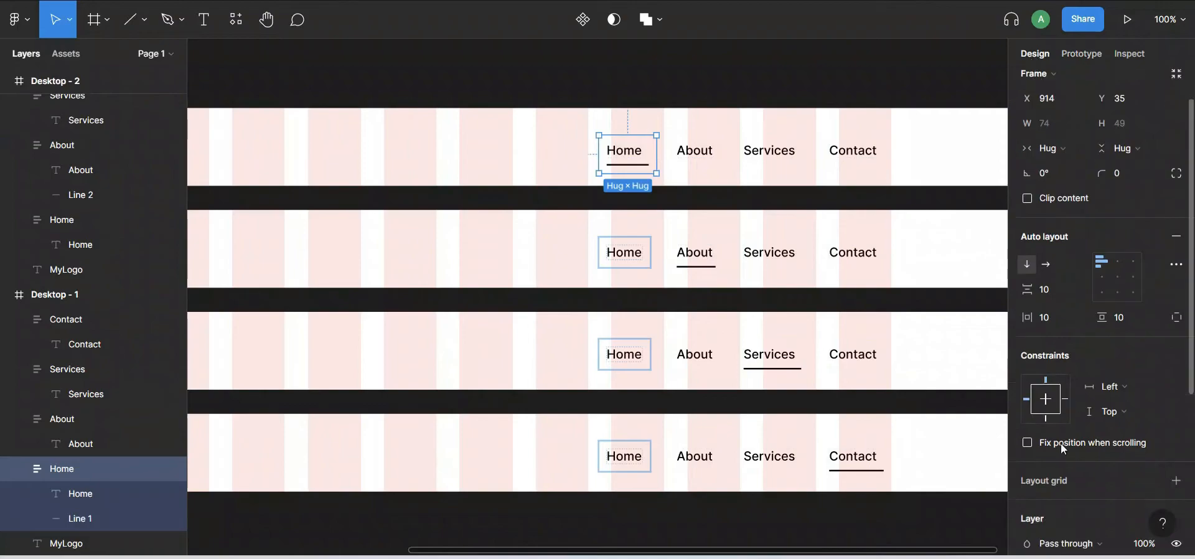
{"action": "left_click", "coordinate": [1028, 423]}
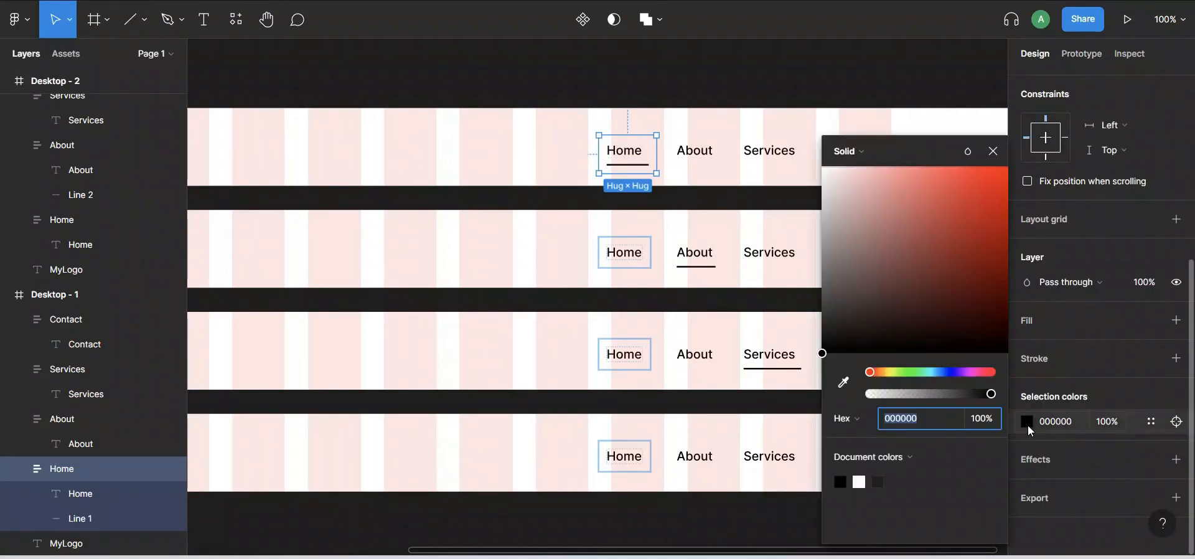
{"action": "left_click", "coordinate": [957, 373]}
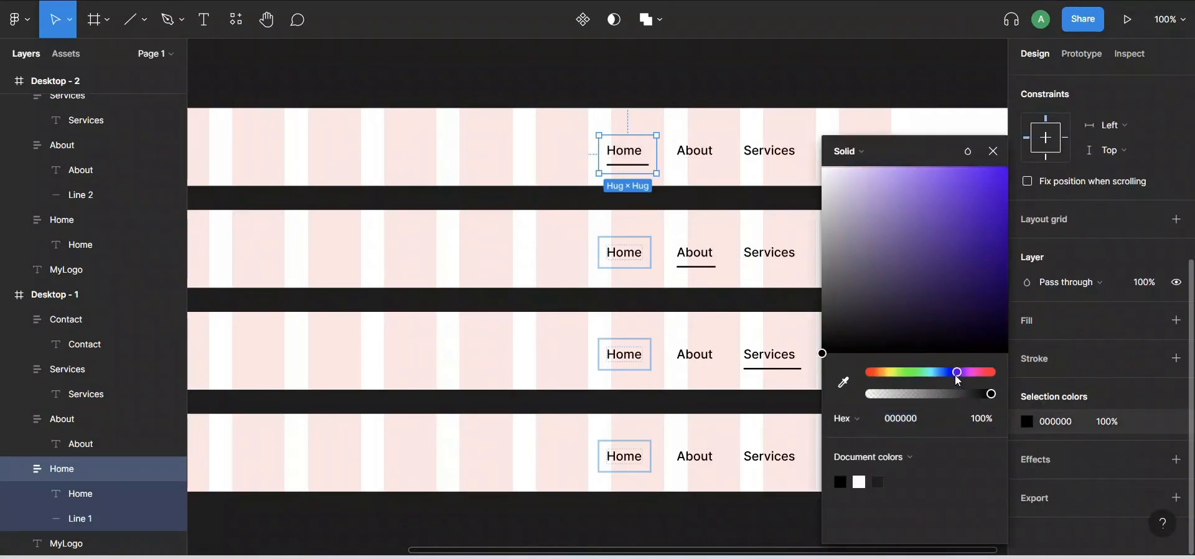
{"action": "left_click_drag", "start_coordinate": [833, 354], "coordinate": [964, 191]}
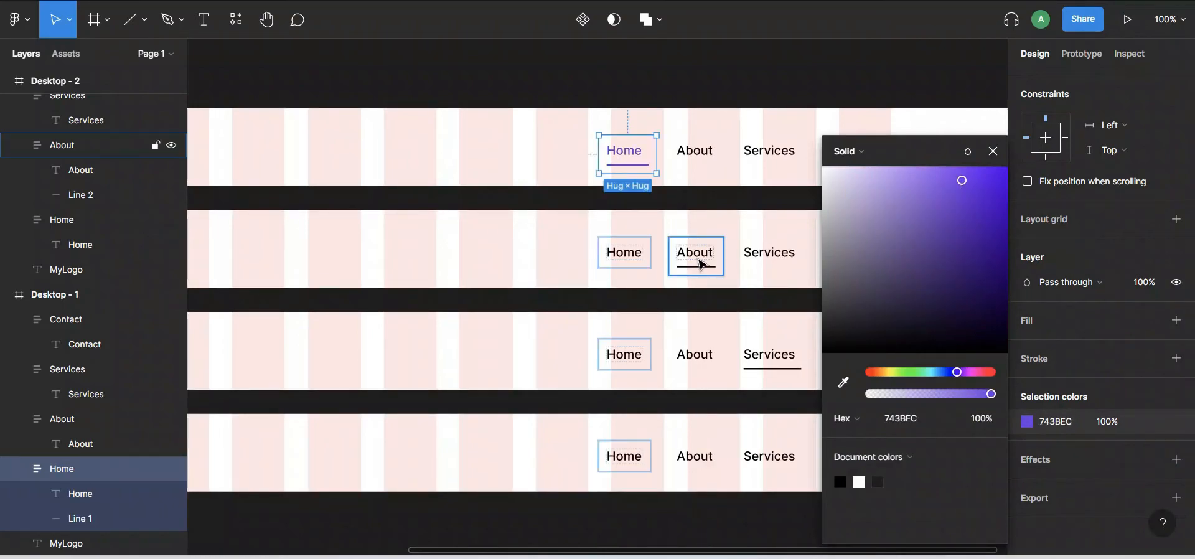
Apply the copied color 743BEC to the underlined About, Services and Contact links in the second, third and fourth navbars.
{"action": "left_click", "coordinate": [1051, 424]}
{"action": "key", "text": "ctrl+c"}
{"action": "left_click", "coordinate": [710, 258]}
{"action": "key", "text": "ctrl+v"}
{"action": "left_click", "coordinate": [794, 369]}
{"action": "left_click", "coordinate": [1058, 422]}
{"action": "key", "text": "ctrl+v"}
{"action": "left_click", "coordinate": [883, 474]}
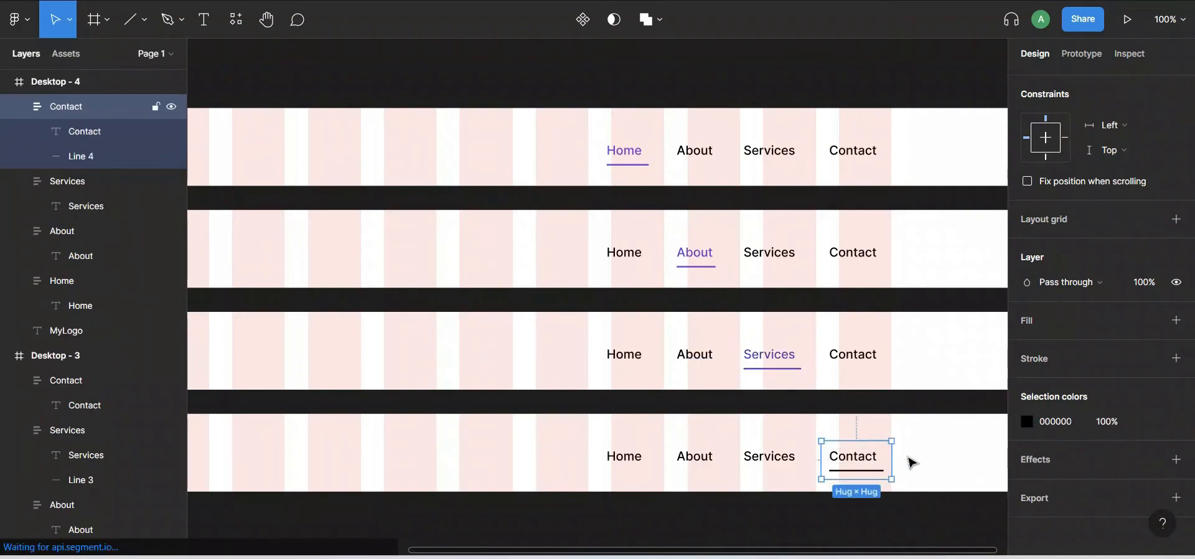
{"action": "left_click", "coordinate": [1066, 421]}
{"action": "key", "text": "ctrl+v"}
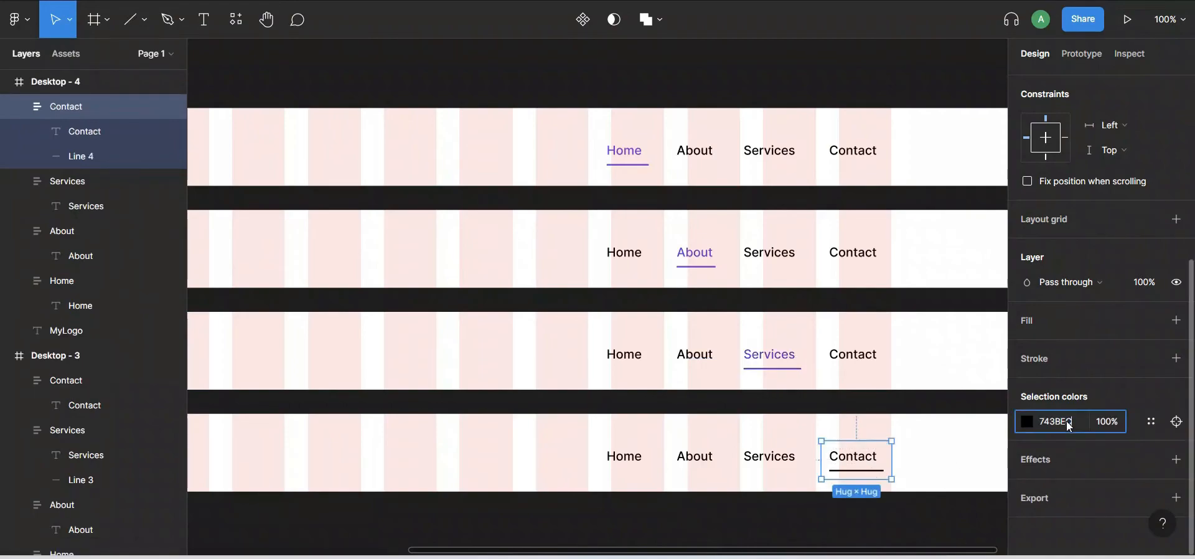
{"action": "left_click", "coordinate": [965, 475]}
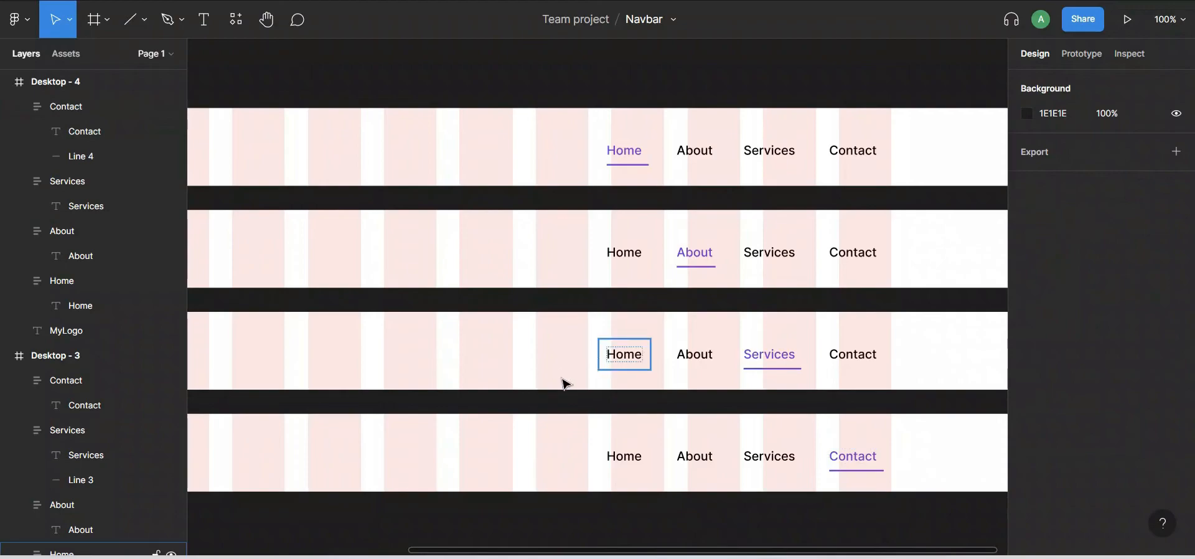
Select Flow 1 on the first navbar and present its prototype.
{"action": "key", "text": "minus"}
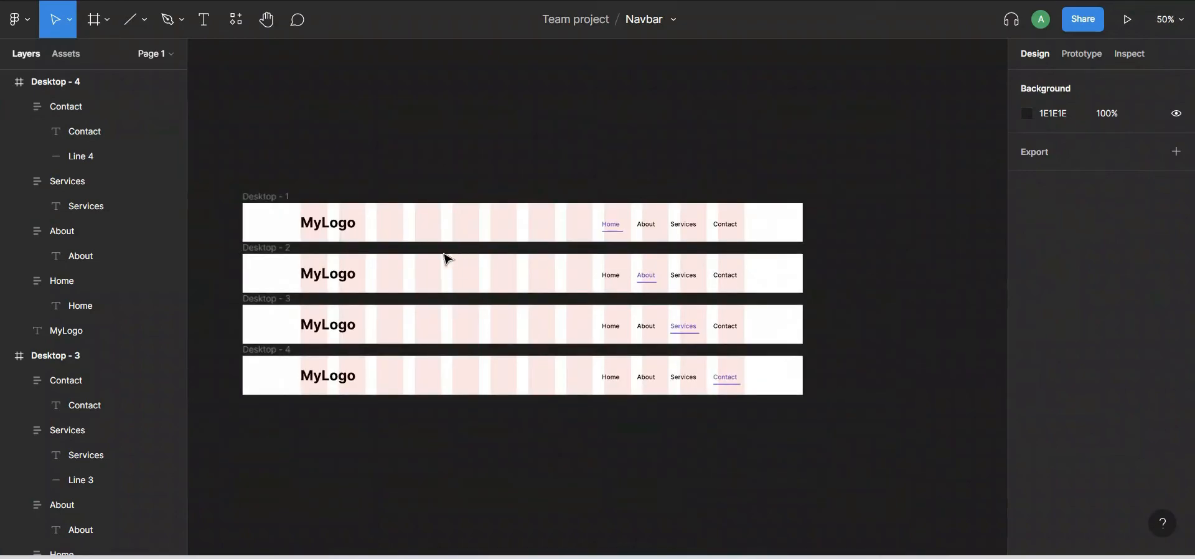
{"action": "left_click", "coordinate": [1099, 55]}
{"action": "left_click", "coordinate": [219, 214]}
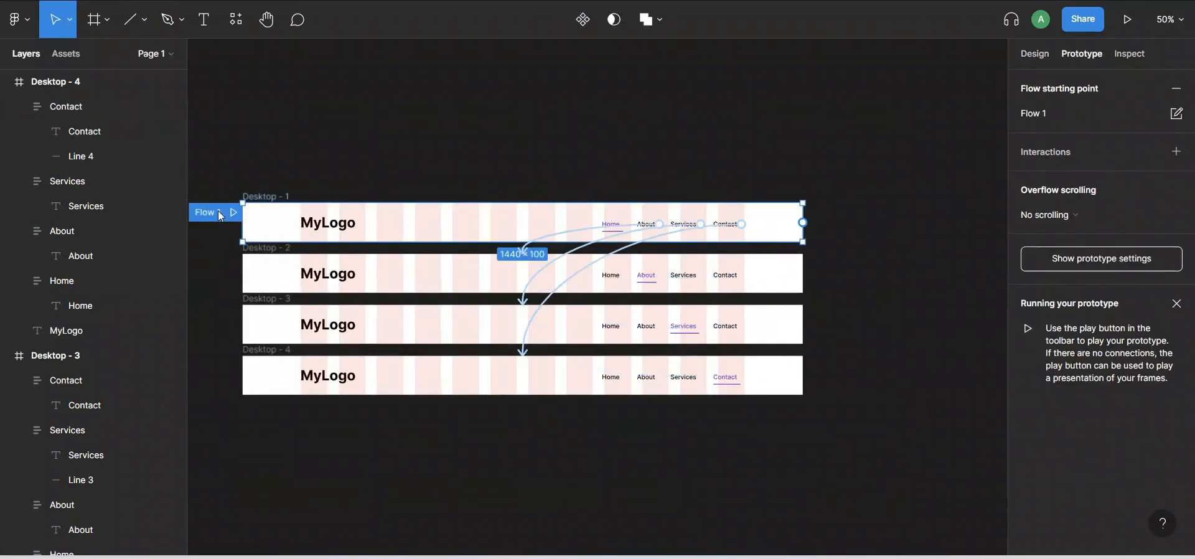
{"action": "left_click", "coordinate": [1129, 20]}
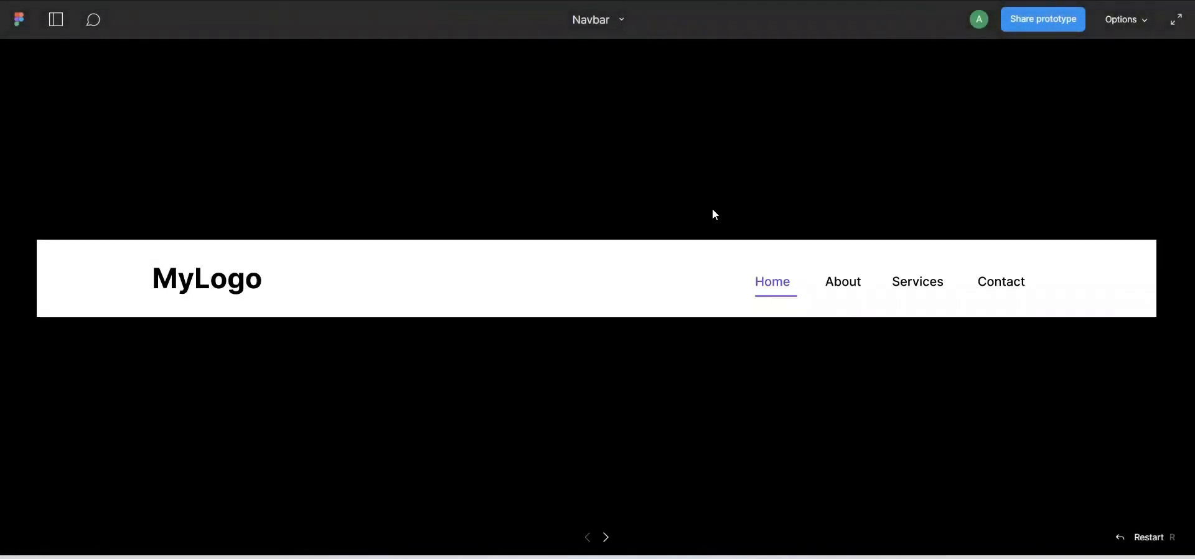
Test switching between the About, Services and Contact links in the running prototype and return to the design file.
{"action": "left_click", "coordinate": [841, 279]}
{"action": "left_click", "coordinate": [919, 289]}
{"action": "left_click", "coordinate": [999, 290]}
{"action": "left_click", "coordinate": [930, 290]}
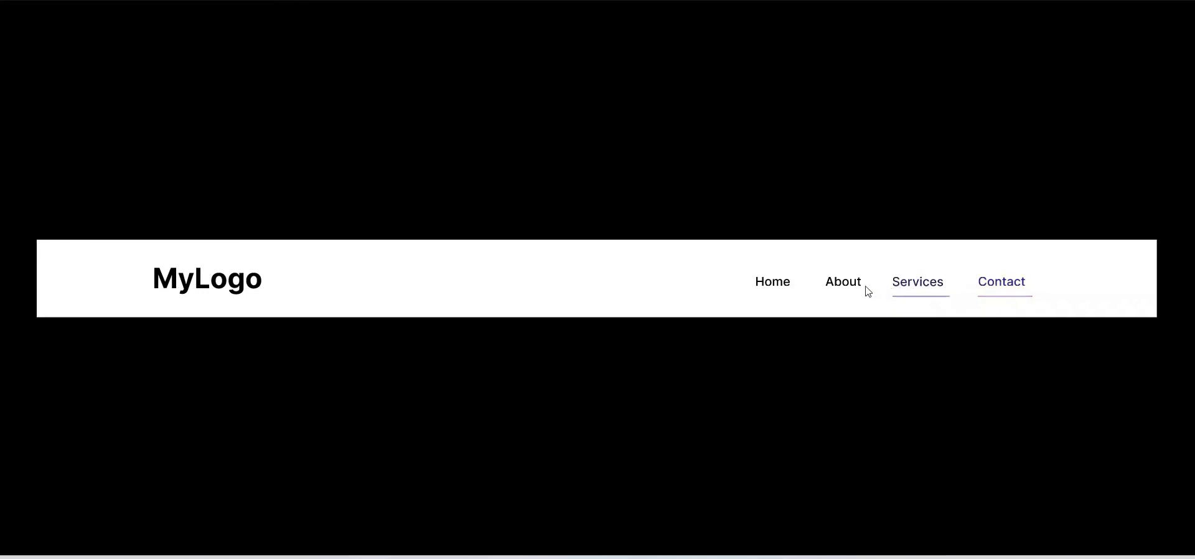
{"action": "left_click", "coordinate": [840, 287]}
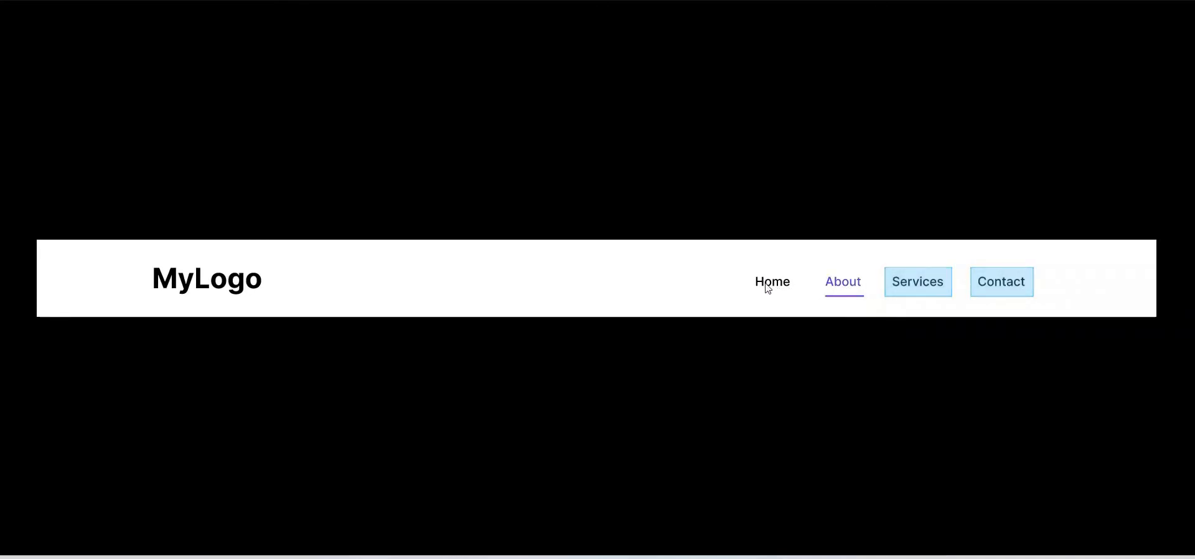
{"action": "left_click", "coordinate": [896, 284]}
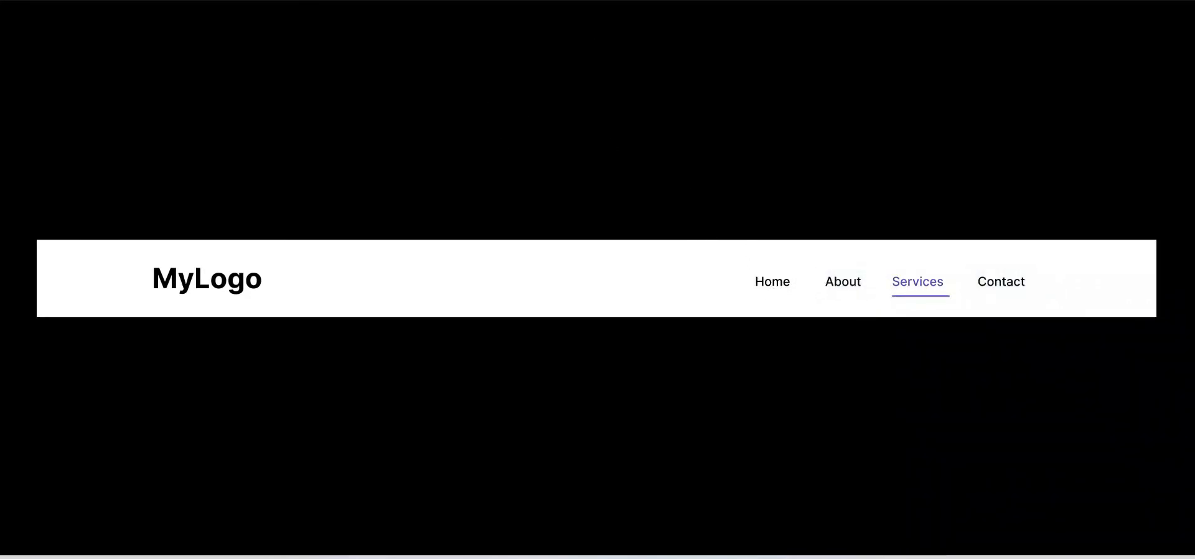
{"action": "left_click", "coordinate": [546, 1]}
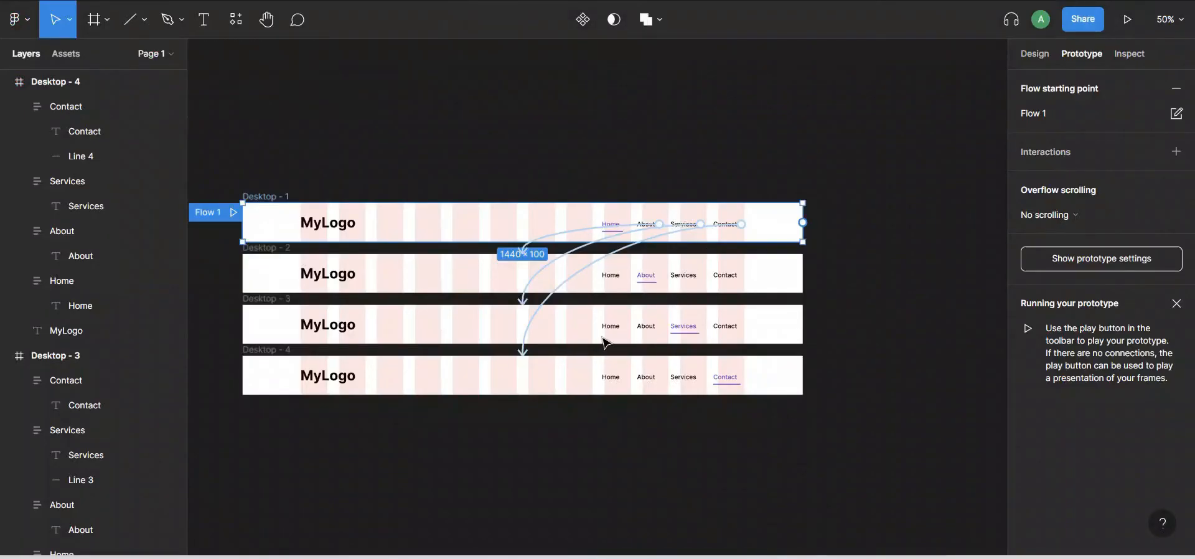
Connect the Home links in Desktop - 2, Desktop - 3 and Desktop - 4 to Desktop - 1 with on-click Smart animate interactions.
{"action": "left_click", "coordinate": [611, 275]}
{"action": "left_click_drag", "start_coordinate": [623, 275], "coordinate": [605, 228]}
{"action": "left_click", "coordinate": [993, 118]}
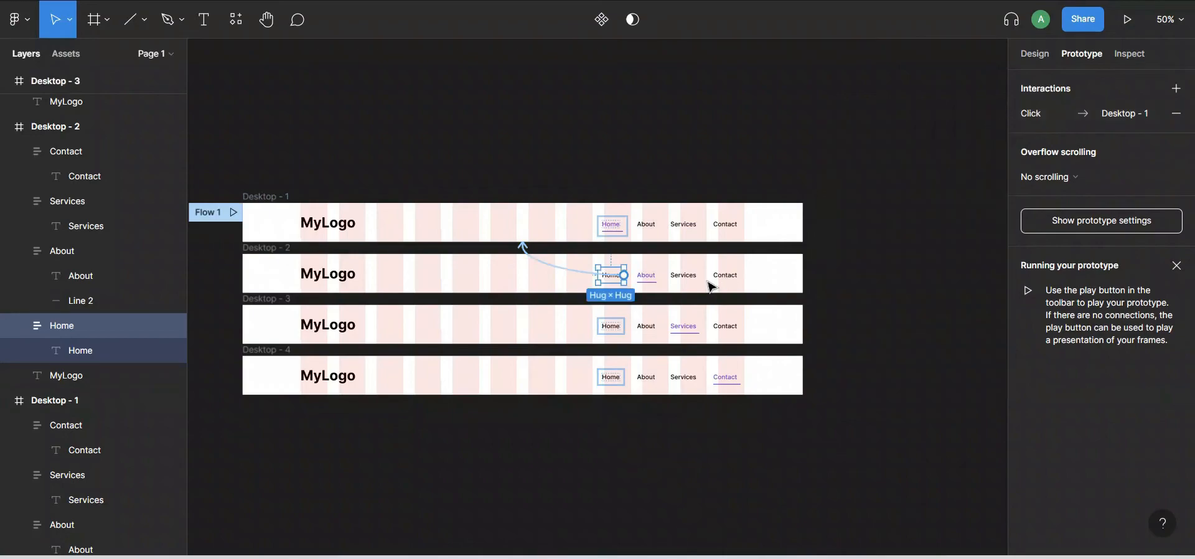
{"action": "left_click", "coordinate": [610, 326]}
{"action": "left_click_drag", "start_coordinate": [623, 326], "coordinate": [622, 230]}
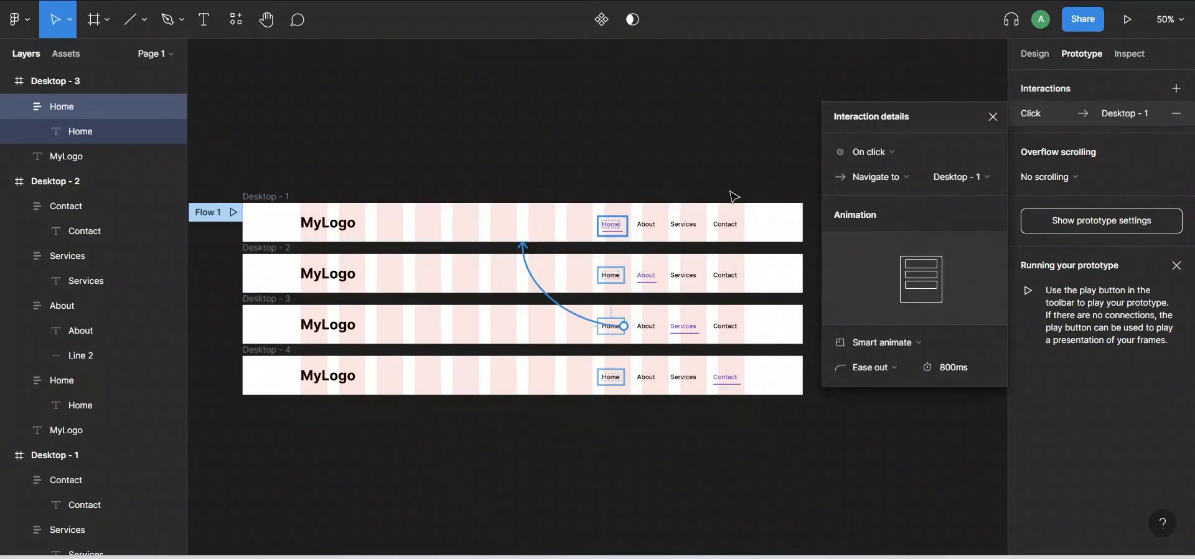
{"action": "left_click", "coordinate": [992, 118]}
{"action": "left_click", "coordinate": [620, 382]}
{"action": "left_click_drag", "start_coordinate": [623, 377], "coordinate": [604, 228]}
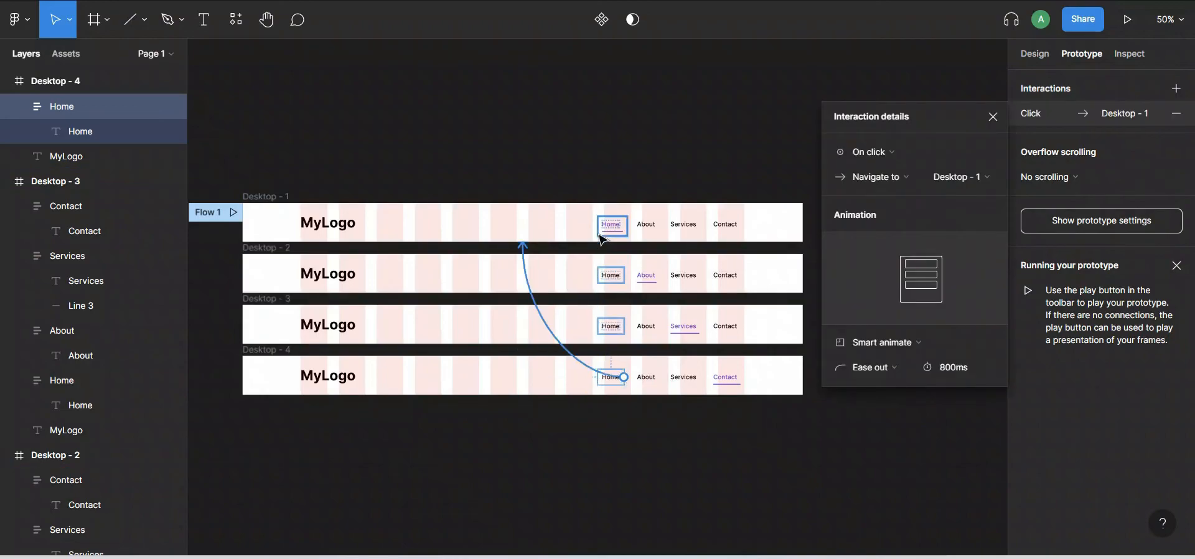
{"action": "left_click", "coordinate": [993, 117]}
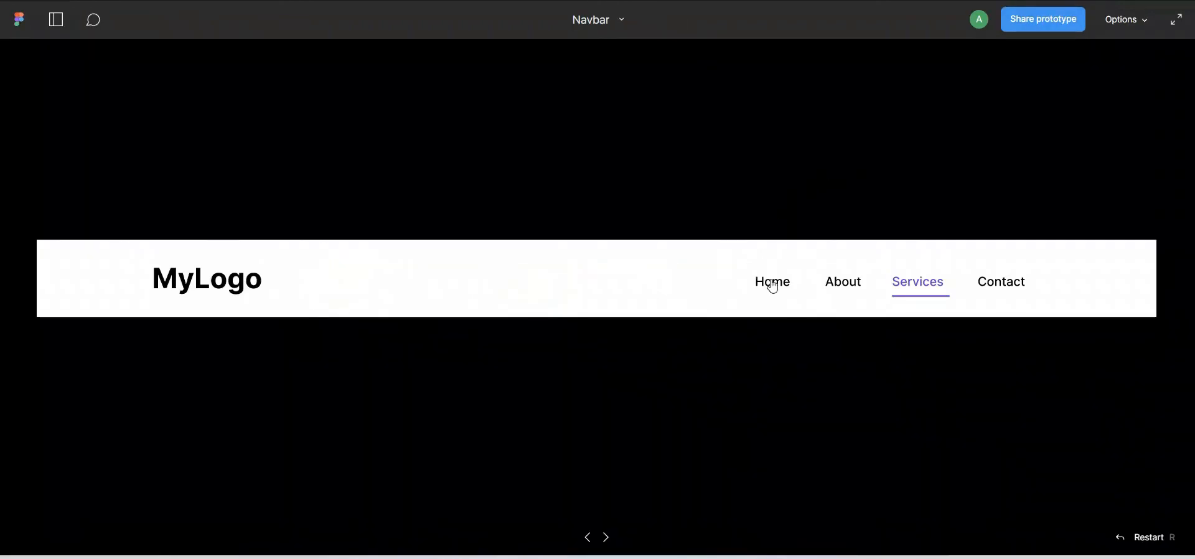
Test the Home, About, Services and Contact links in both directions in the running prototype and return to the design file.
{"action": "left_click", "coordinate": [773, 287]}
{"action": "left_click", "coordinate": [844, 288]}
{"action": "left_click", "coordinate": [921, 287]}
{"action": "left_click", "coordinate": [1004, 286]}
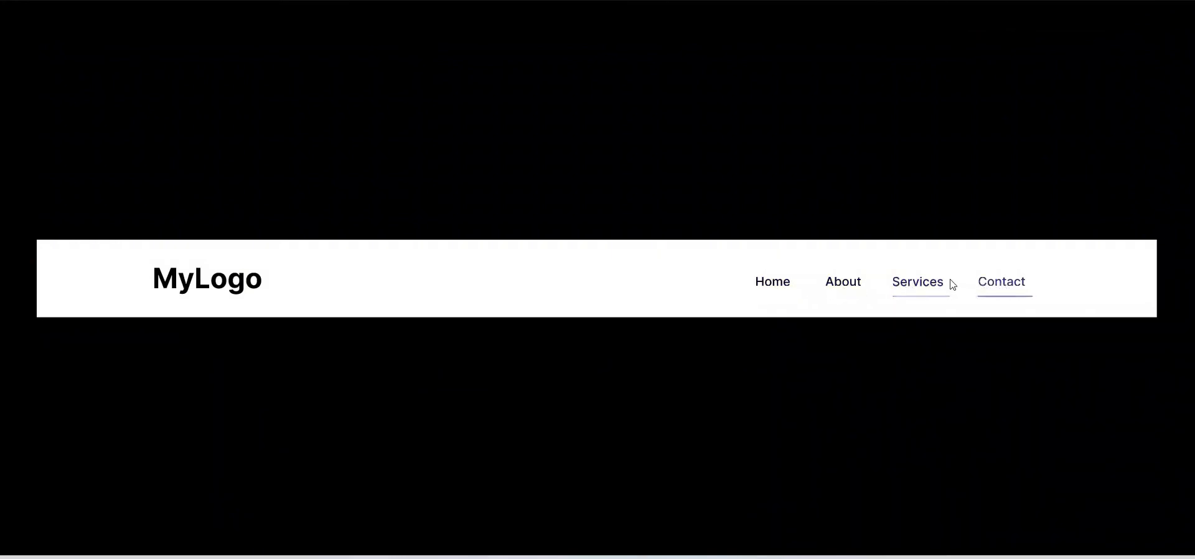
{"action": "left_click", "coordinate": [935, 284]}
{"action": "left_click", "coordinate": [844, 286]}
{"action": "left_click", "coordinate": [770, 284]}
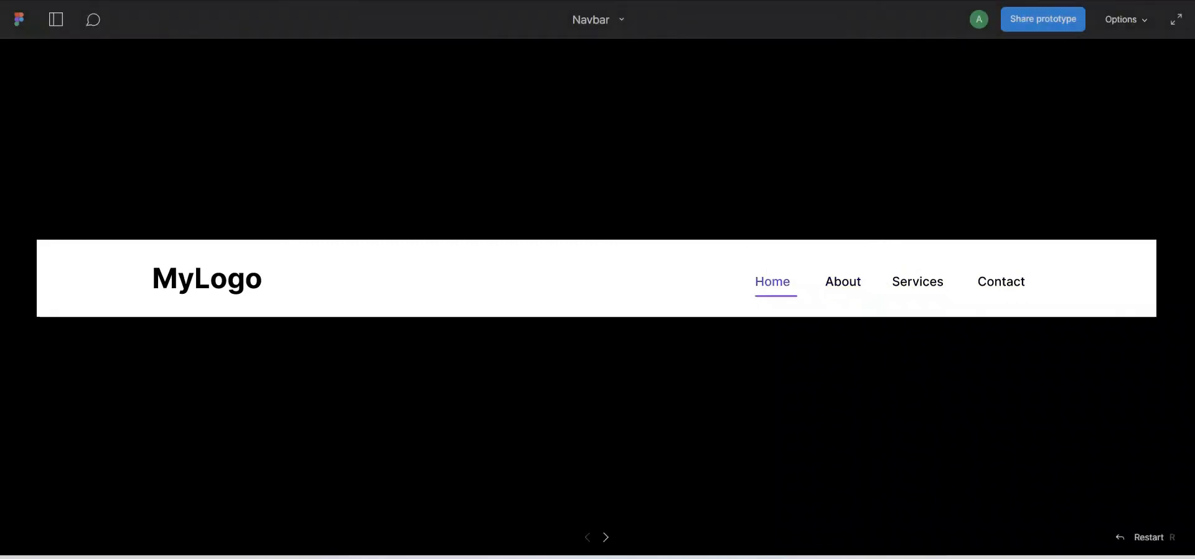
{"action": "left_click", "coordinate": [507, 1]}
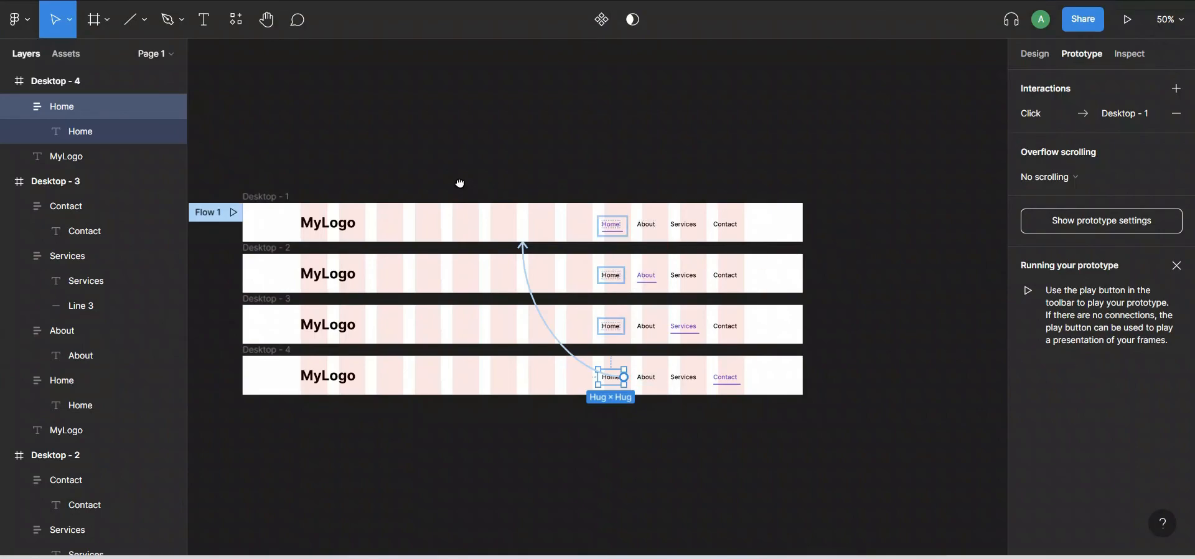
{"action": "left_click_drag", "start_coordinate": [459, 183], "coordinate": [529, 183]}
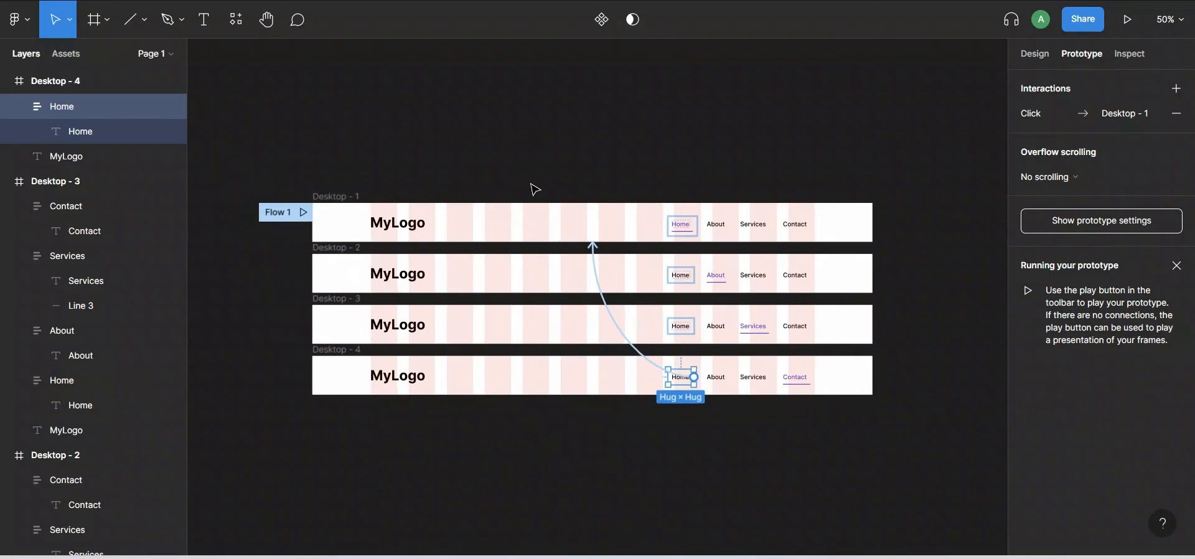